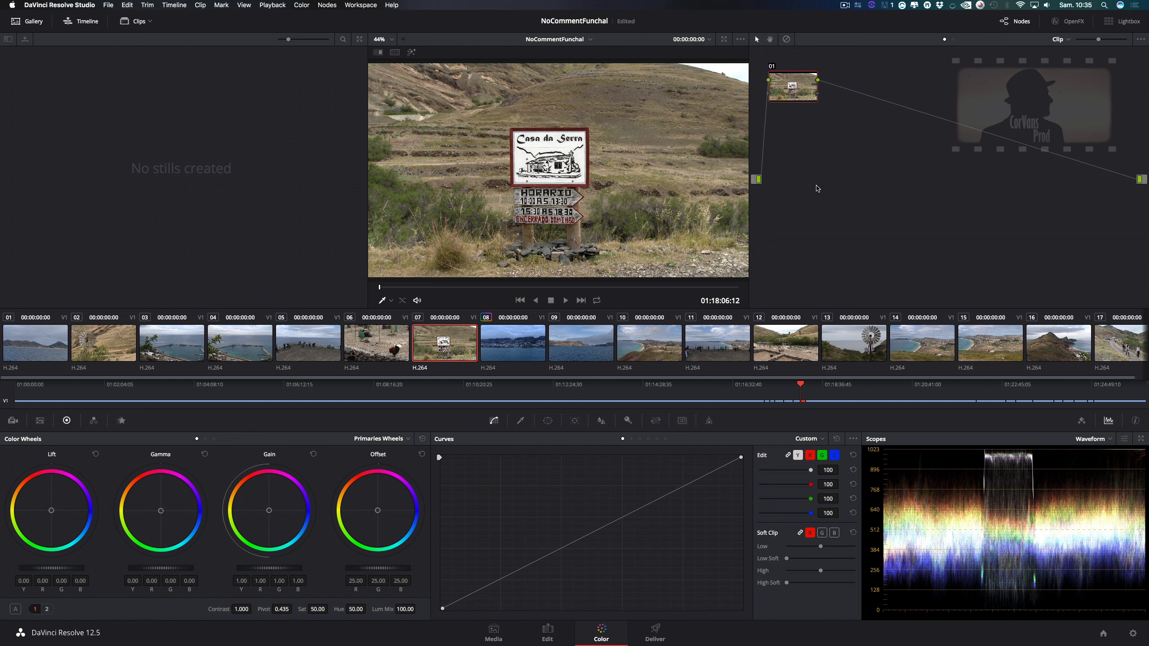
Select clip 08, try lowering the Gain to about 0.85 with a slight colour shift, and reset the Gain wheel.
click(512, 340)
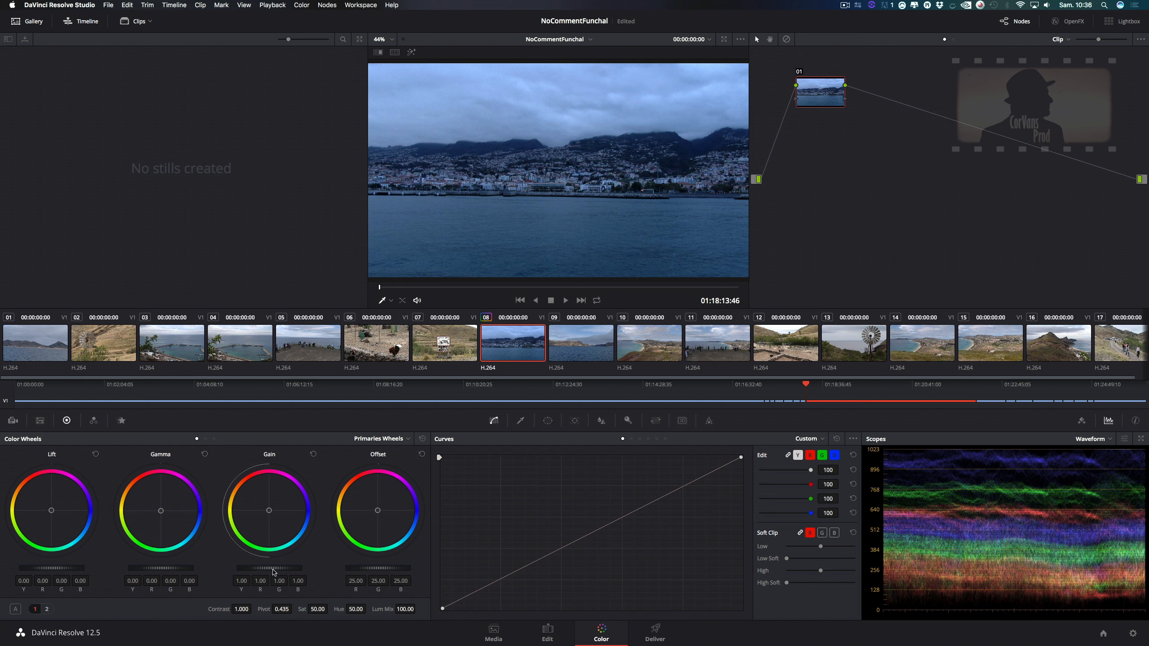
mouse_move(255, 571)
mouse_down()
mouse_move(276, 570)
mouse_move(242, 571)
mouse_up()
drag(256, 490, 252, 489)
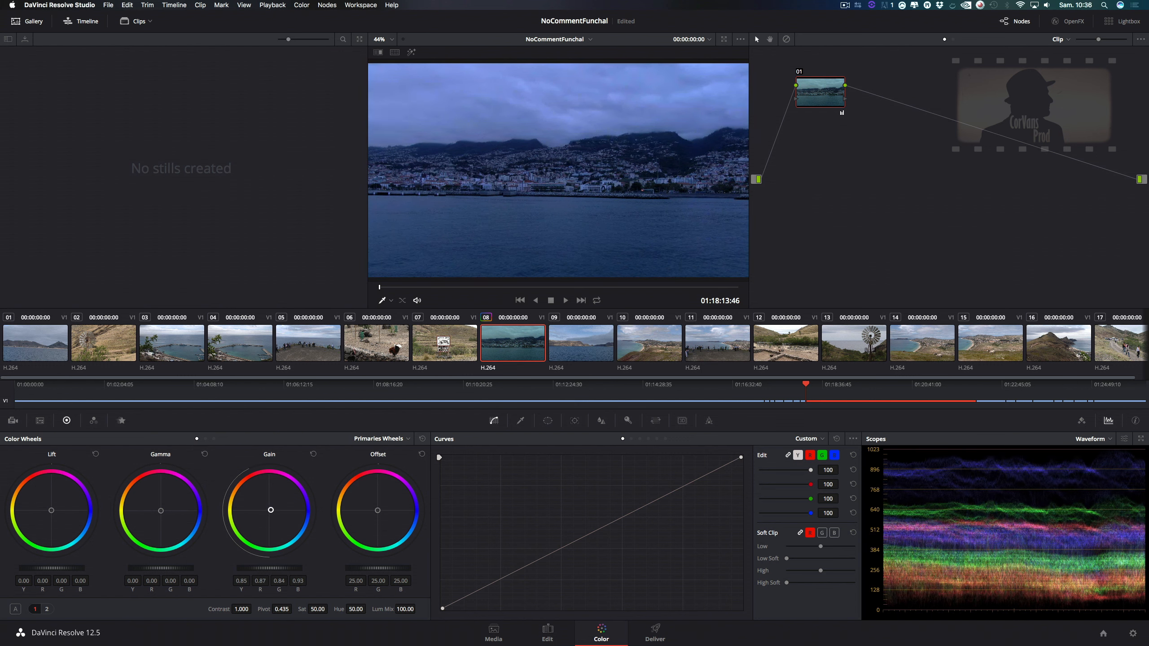
click(312, 454)
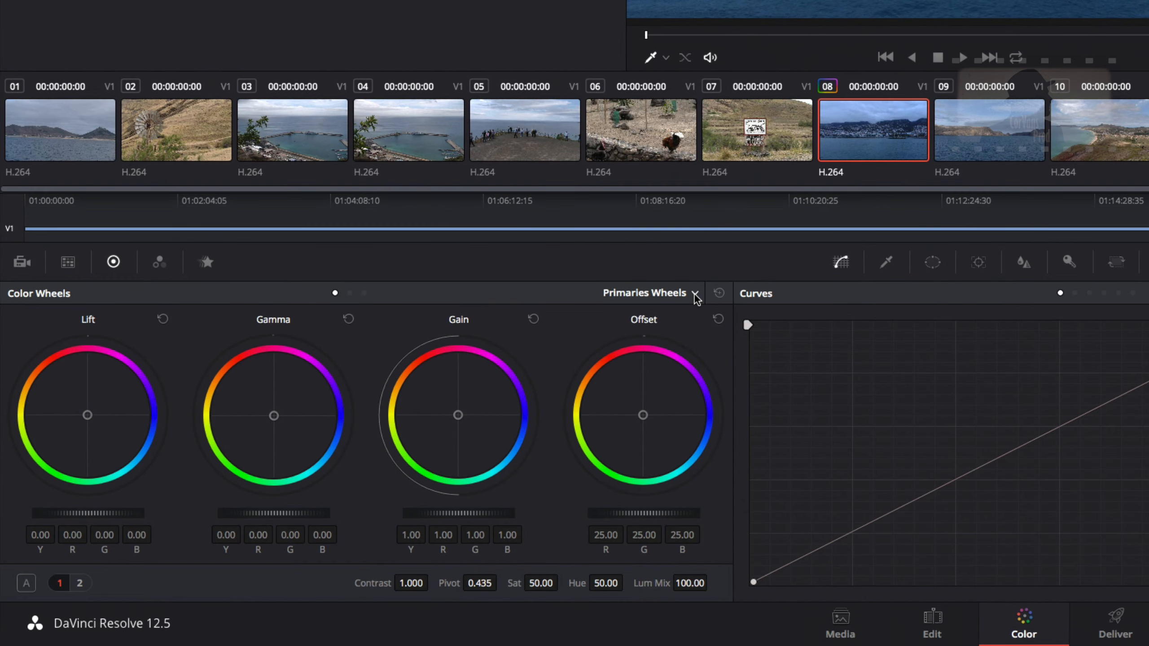
Compare the Log mode of the colour wheels with the Primaries Wheels mode, finishing in Primaries Wheels.
click(695, 295)
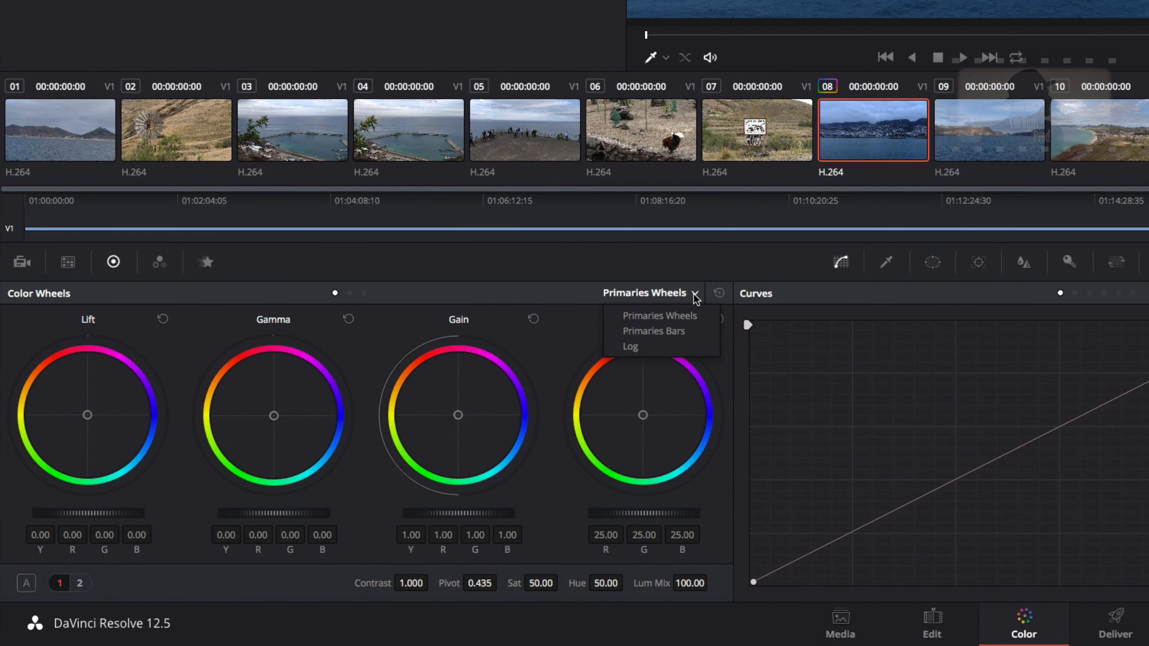
click(643, 347)
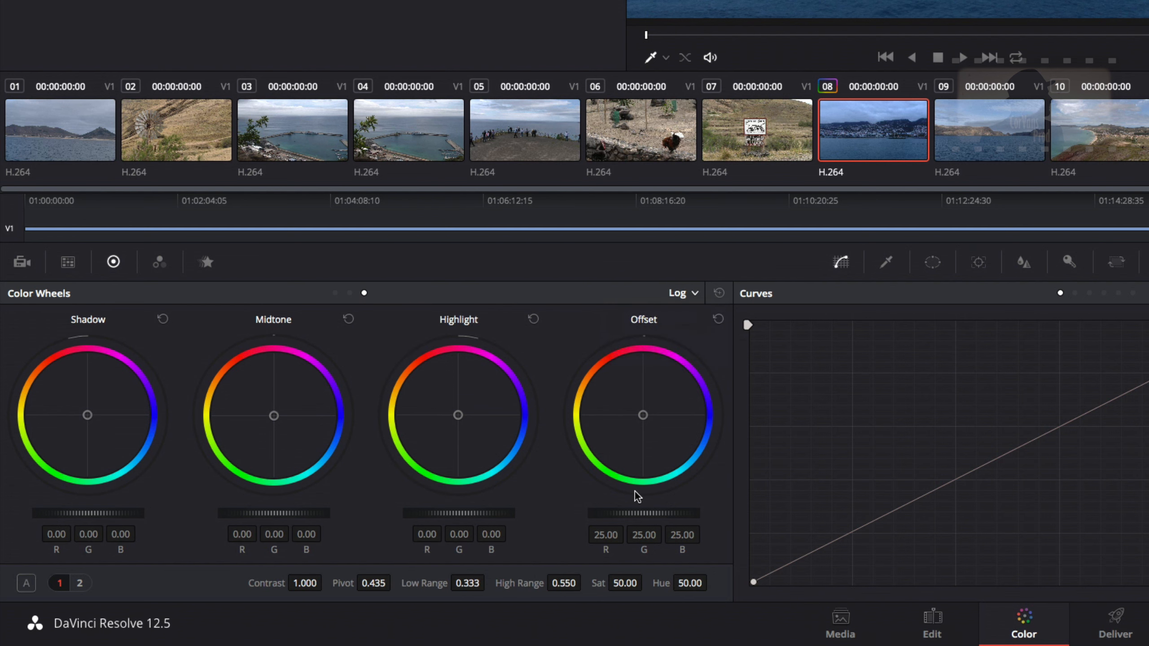
click(698, 294)
click(706, 317)
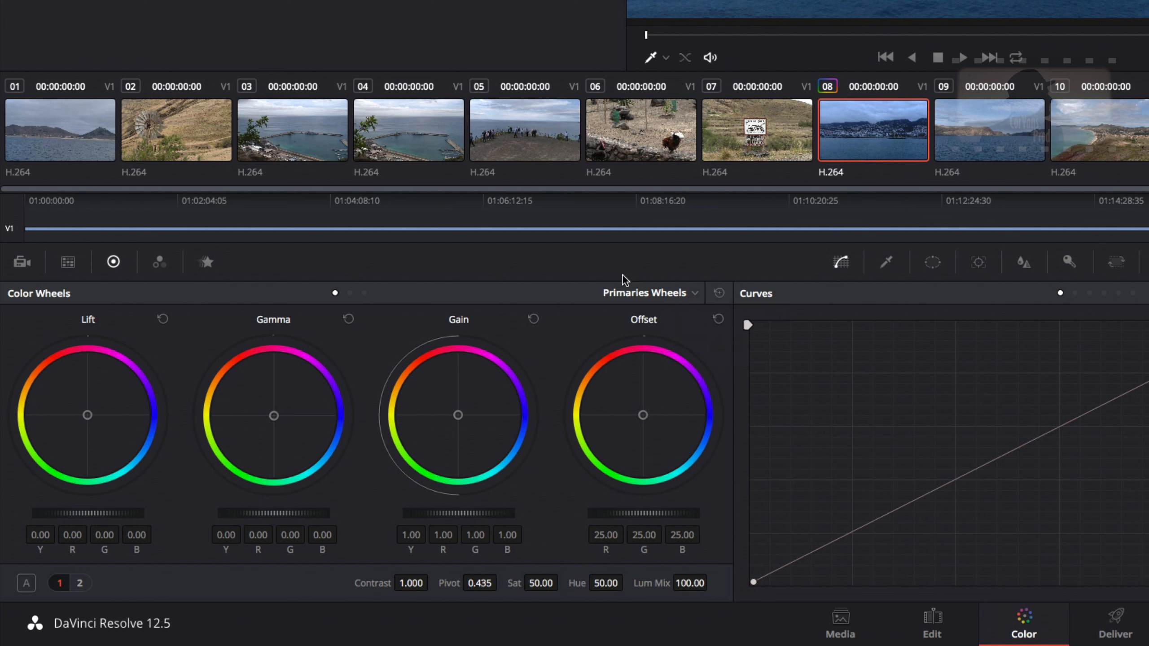
click(641, 293)
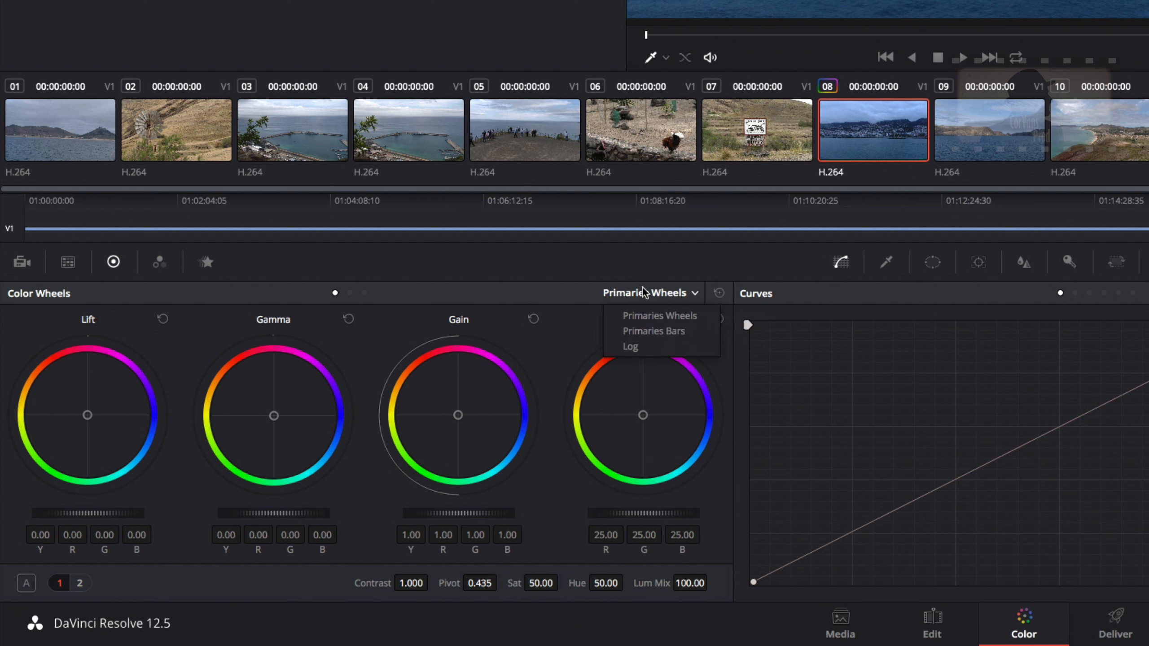
click(633, 347)
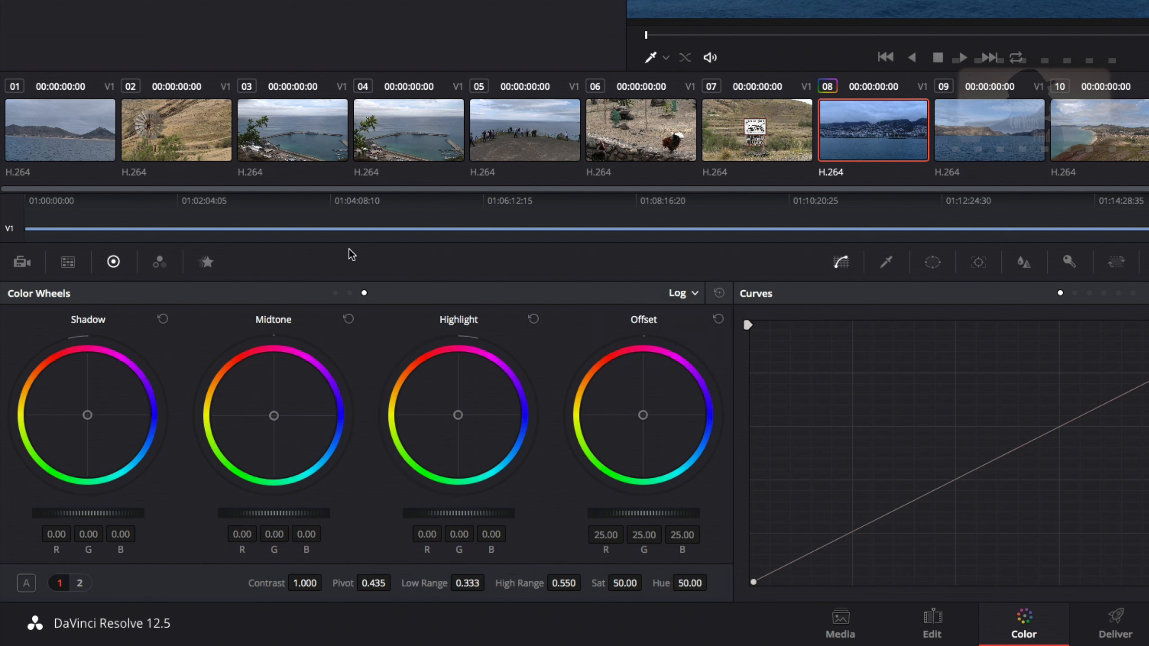
click(335, 293)
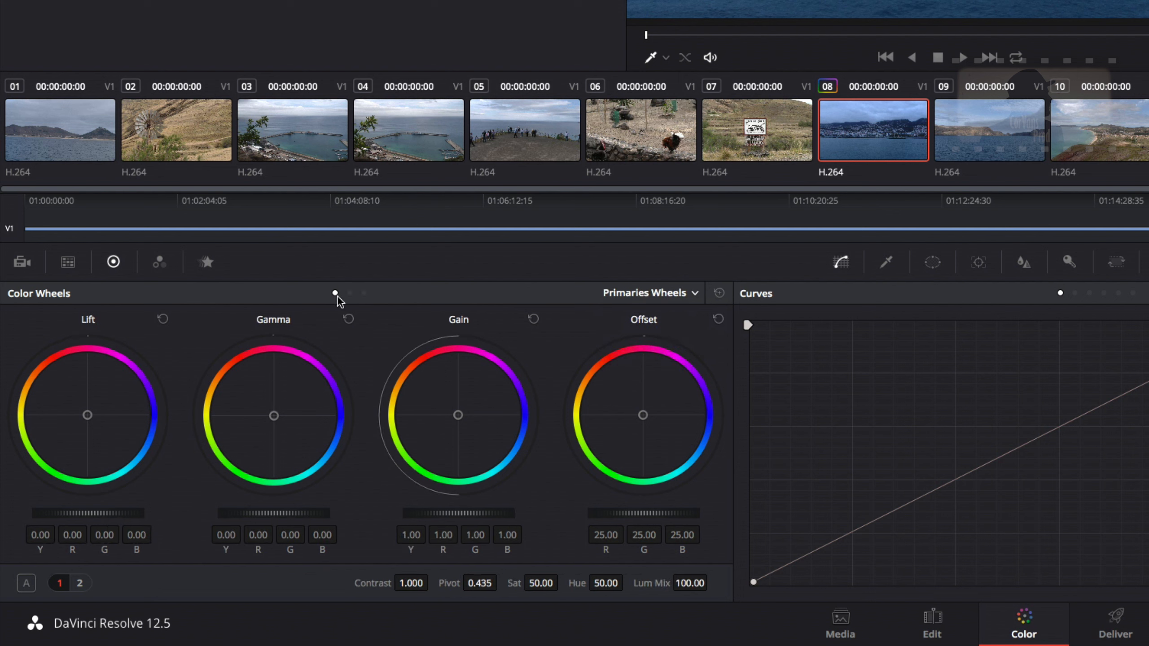
click(364, 293)
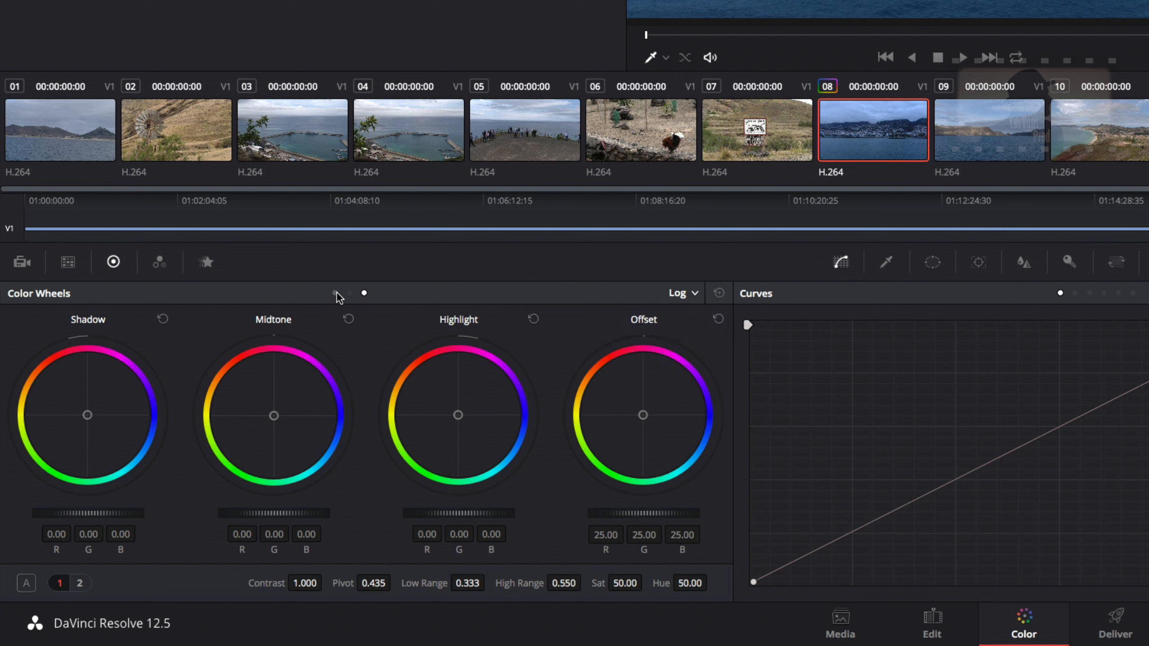
click(336, 293)
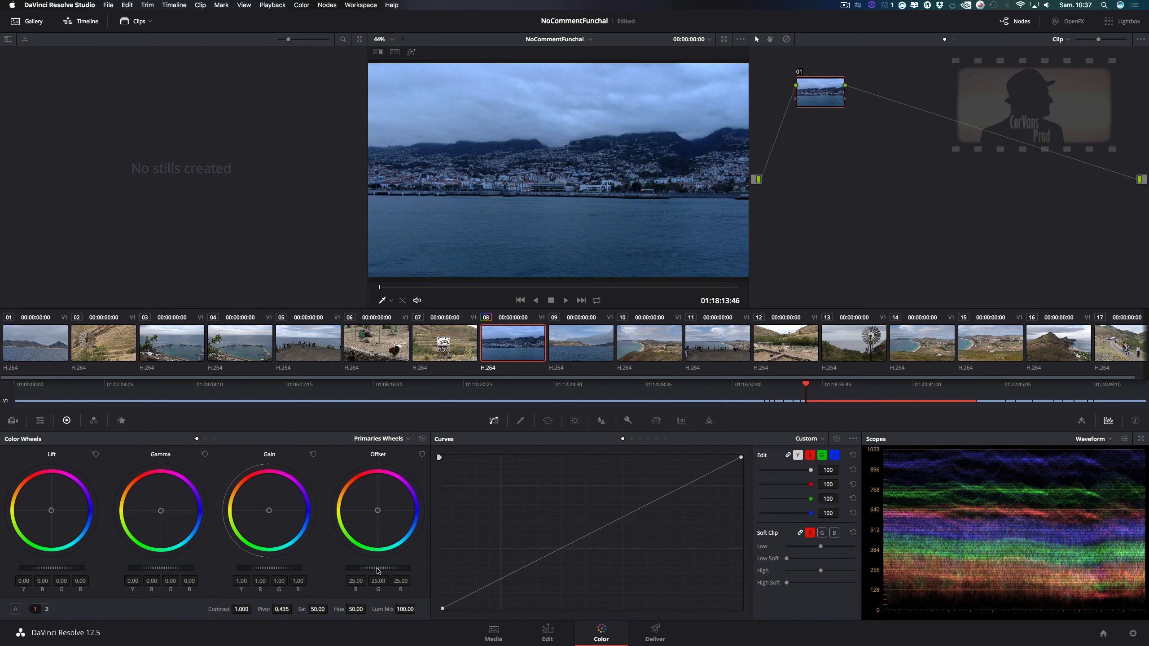
Try raising the Offset of clip 08 to 38.60 on all channels and undo it.
drag(377, 571, 424, 571)
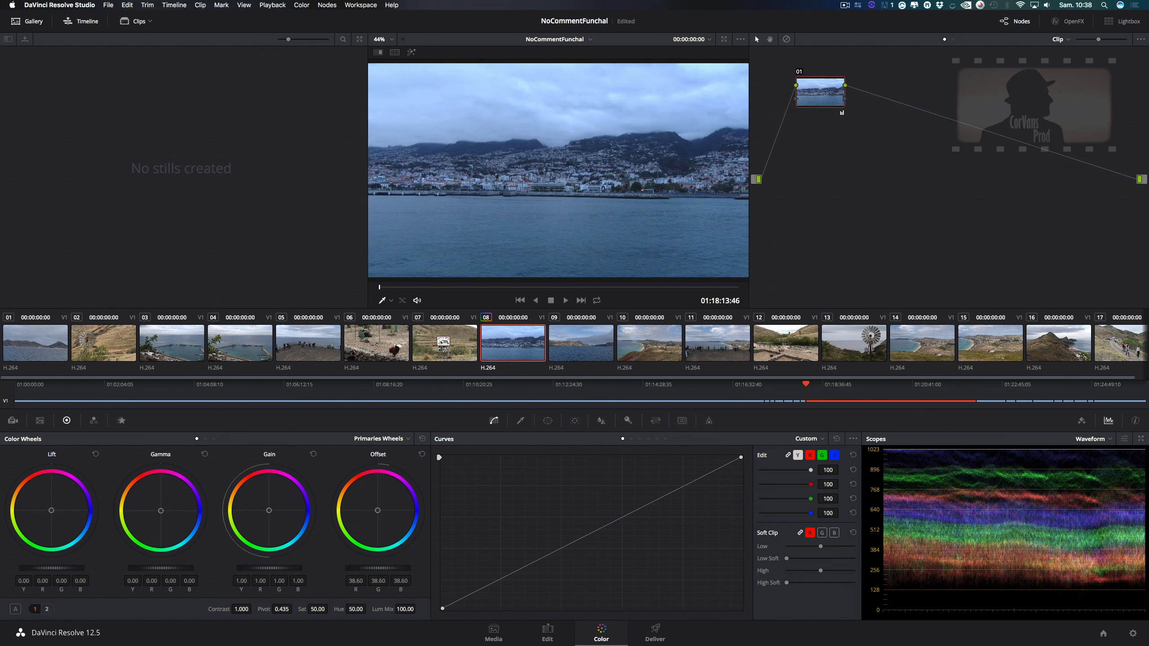
key(super+z)
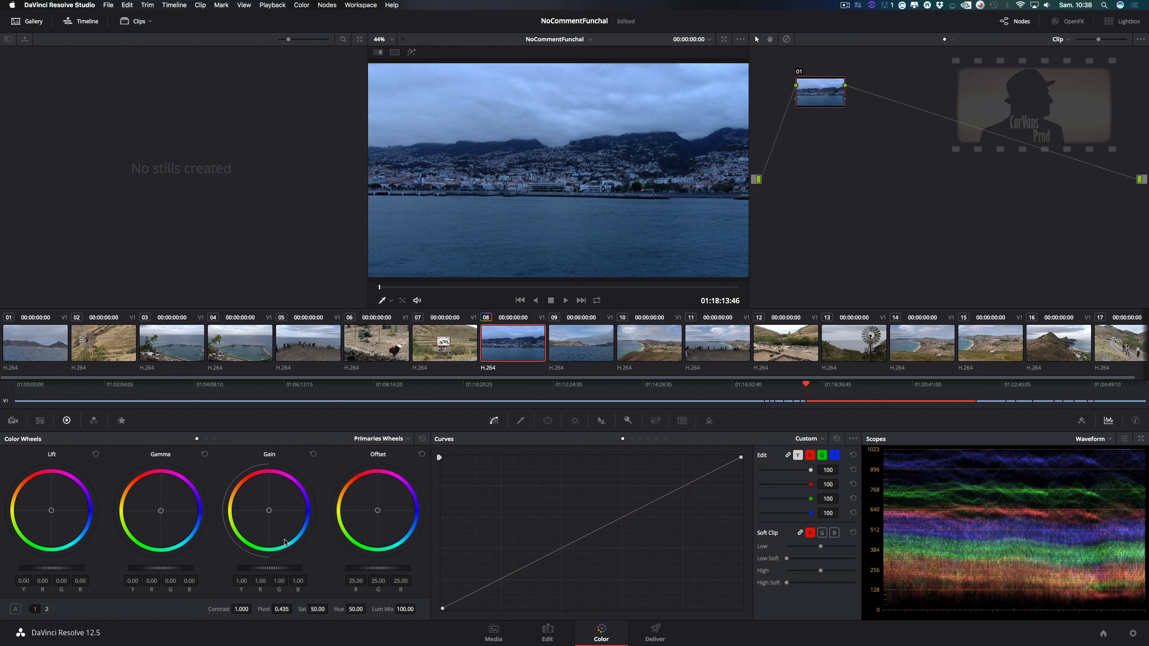
Raise the Gain of clip 08 to 1.21 and lower its Lift to -0.10.
drag(259, 571, 292, 571)
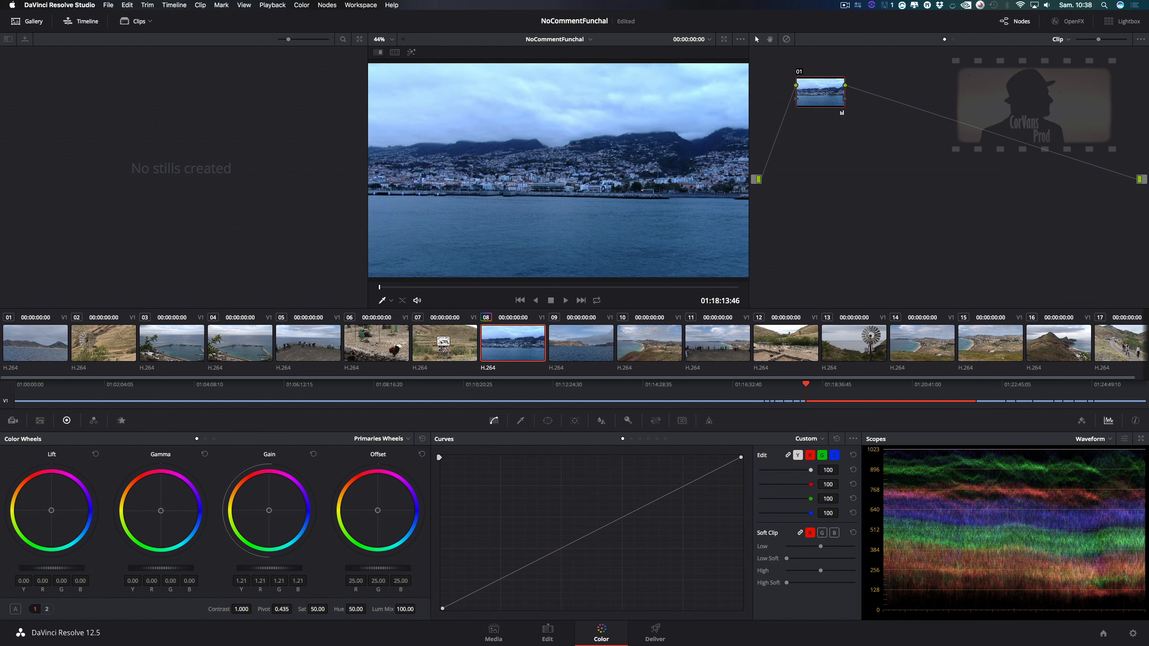
drag(70, 569, 53, 569)
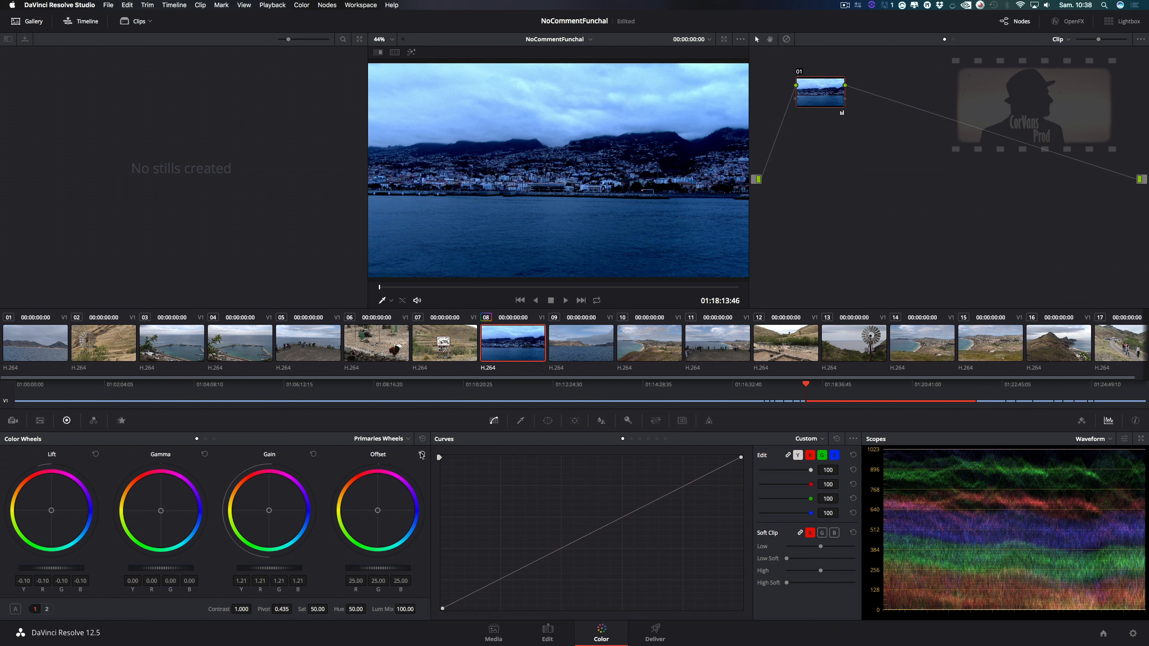
On clip 07, try a Gain of 1.25 with a Lift of -0.09 and reset all primaries.
click(443, 366)
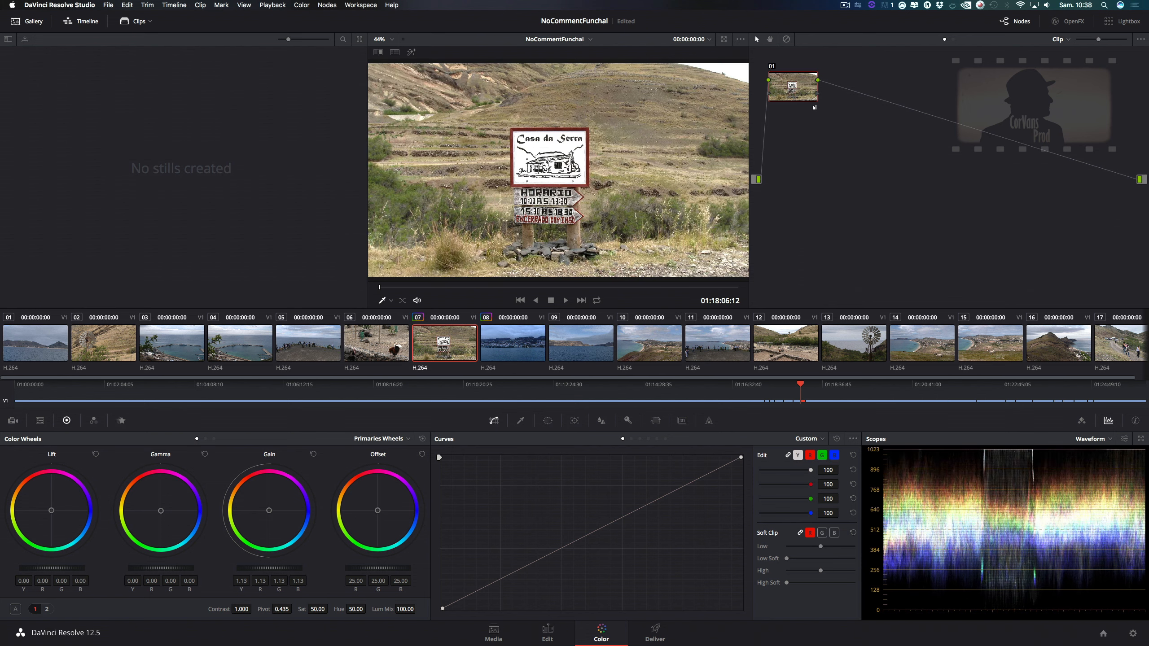
drag(80, 568, 69, 570)
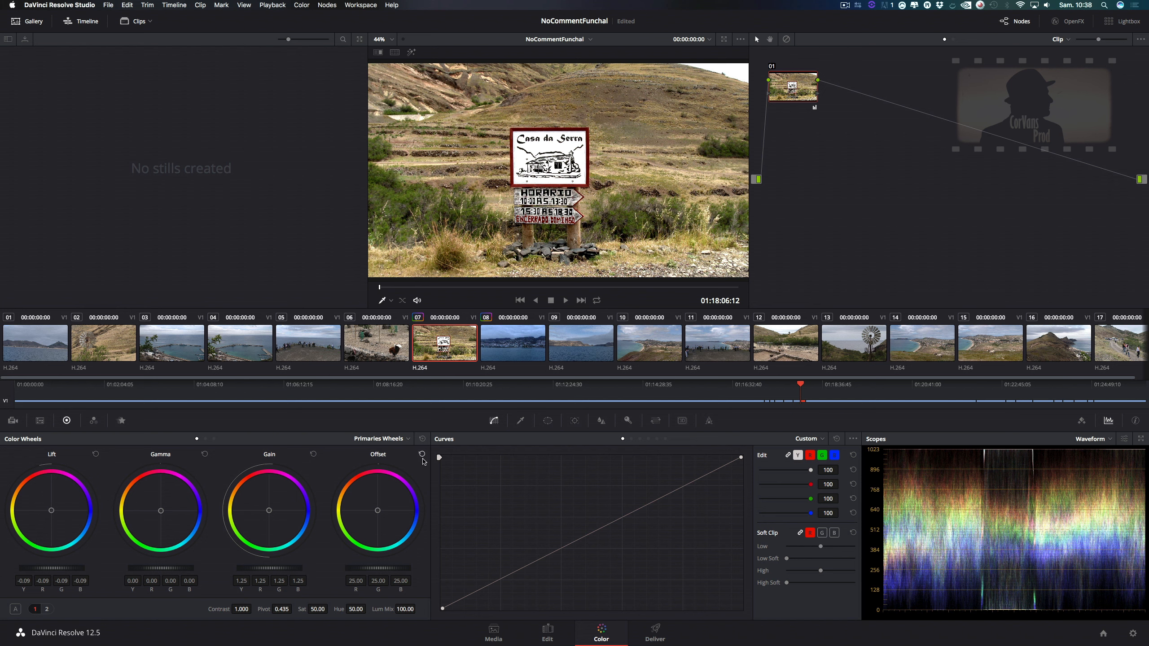
click(422, 439)
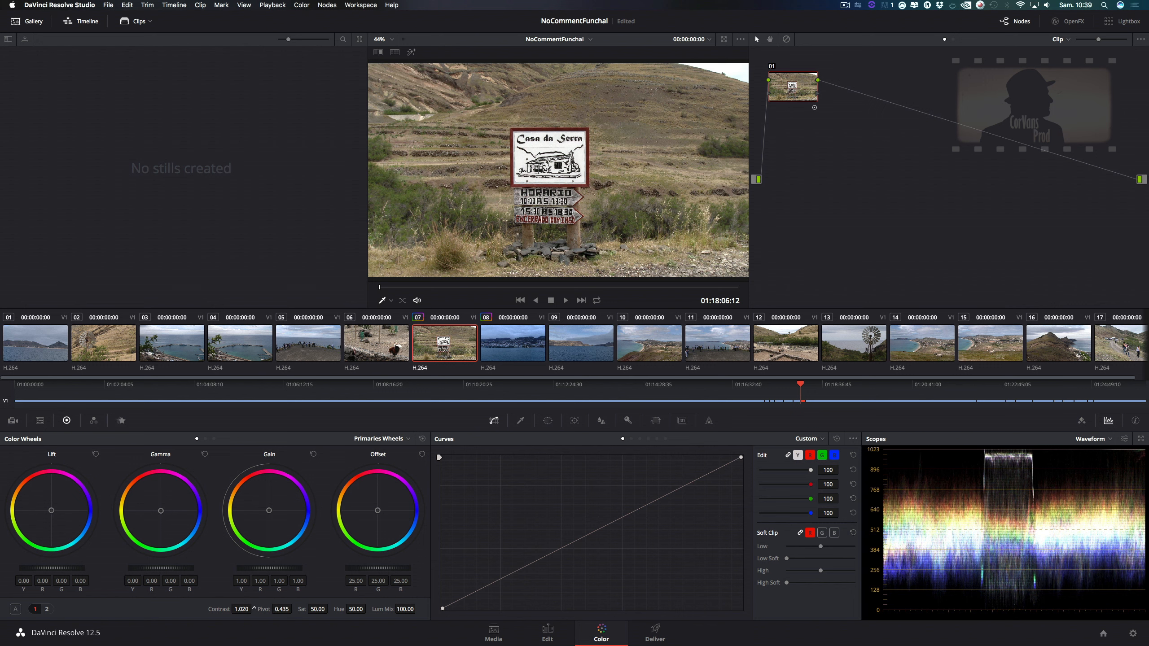
Try Contrast values of 1.464, 0.000 and 2.000 on clip 07, resetting the primaries at the end.
drag(253, 607, 253, 608)
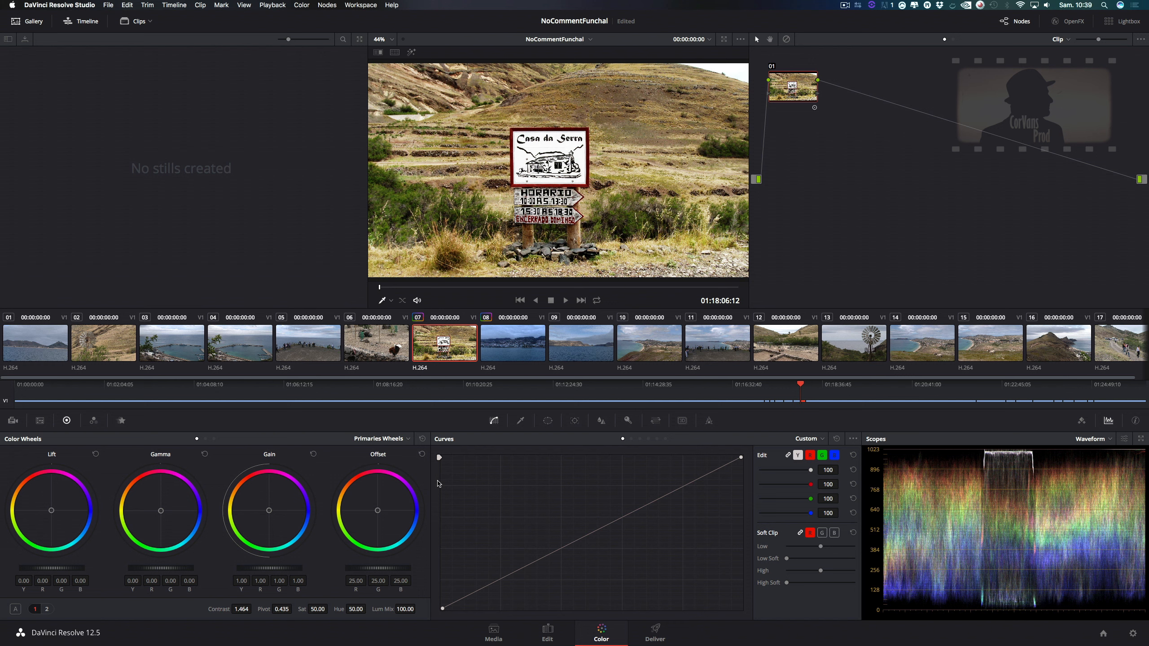
click(421, 439)
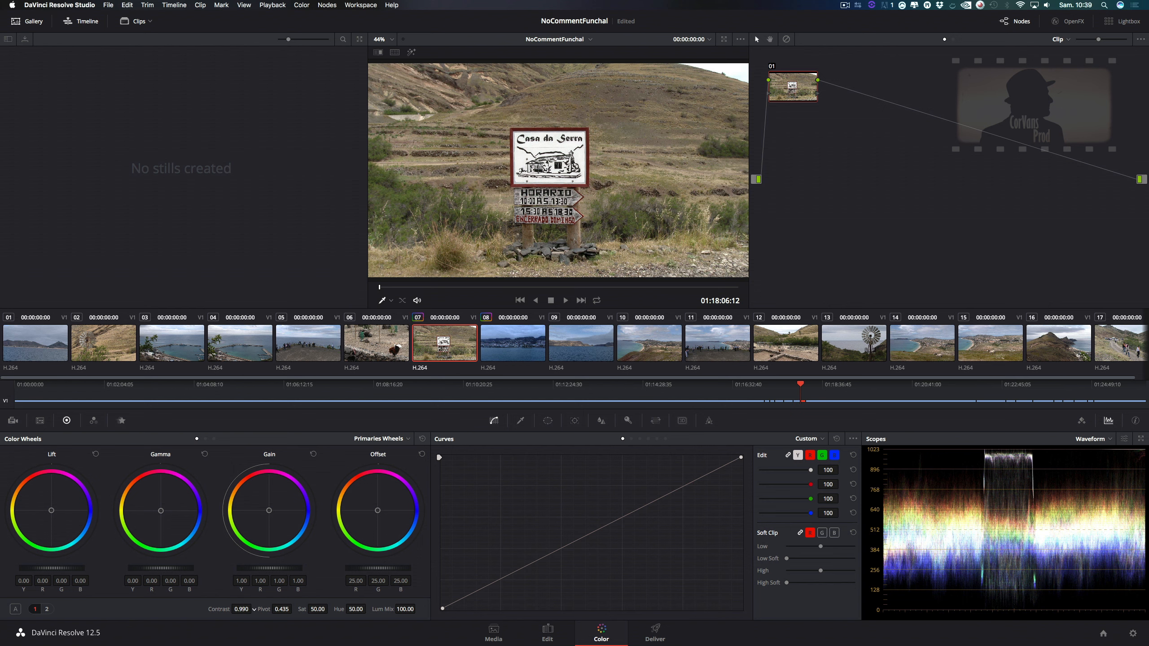
drag(241, 609, 185, 609)
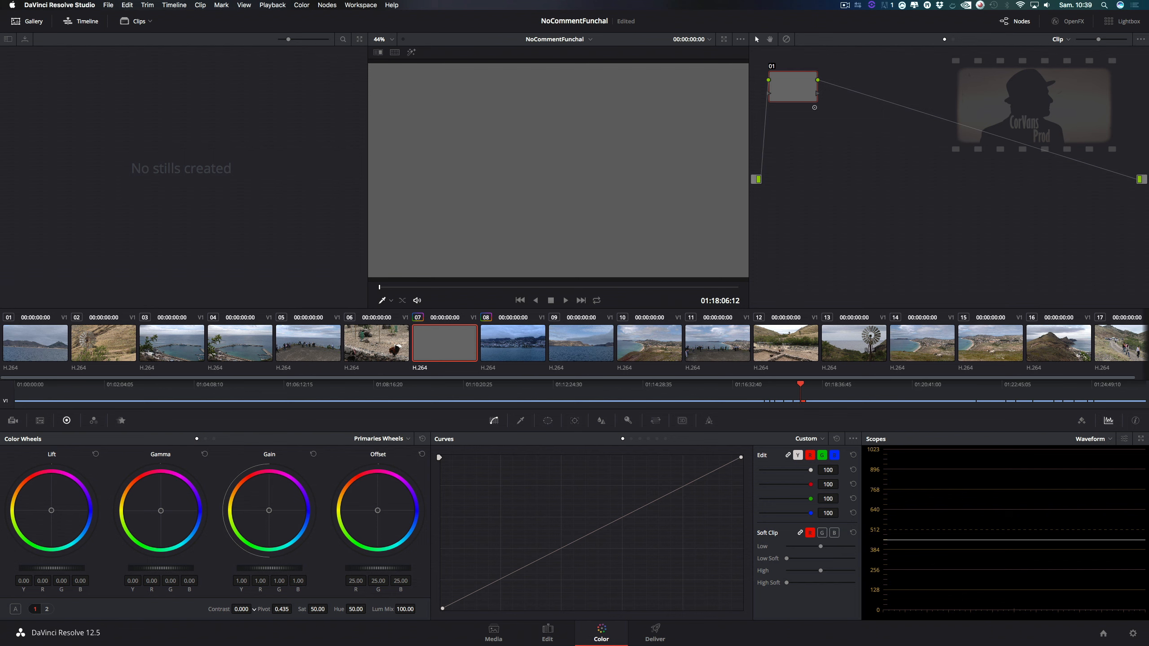
drag(241, 608, 254, 608)
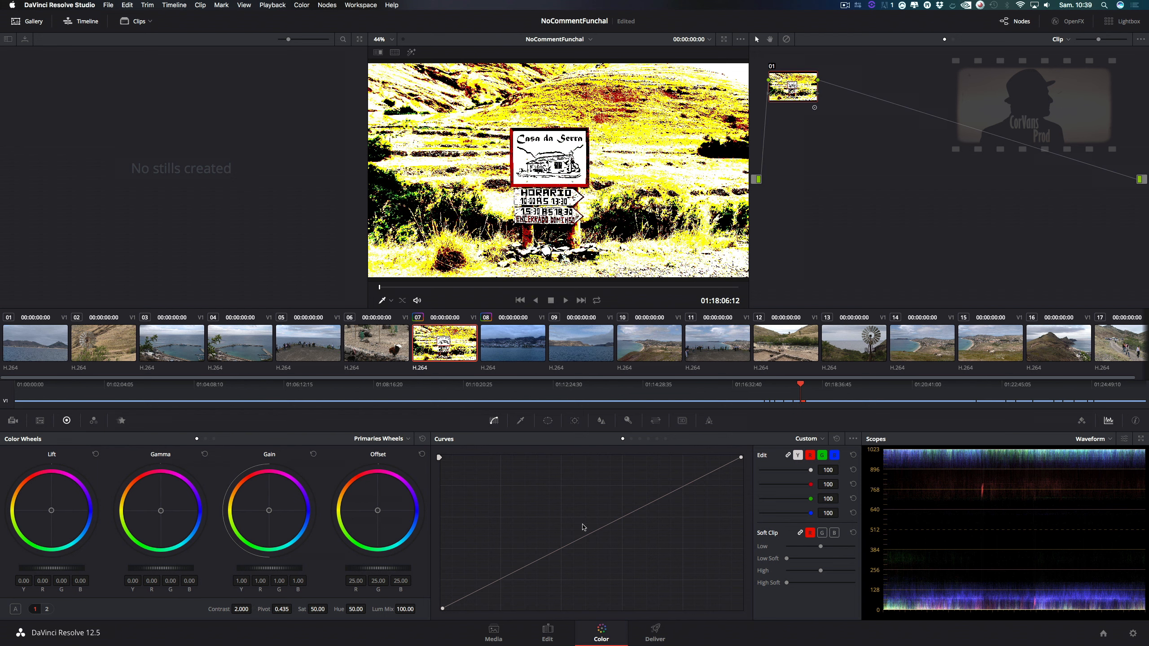
click(422, 439)
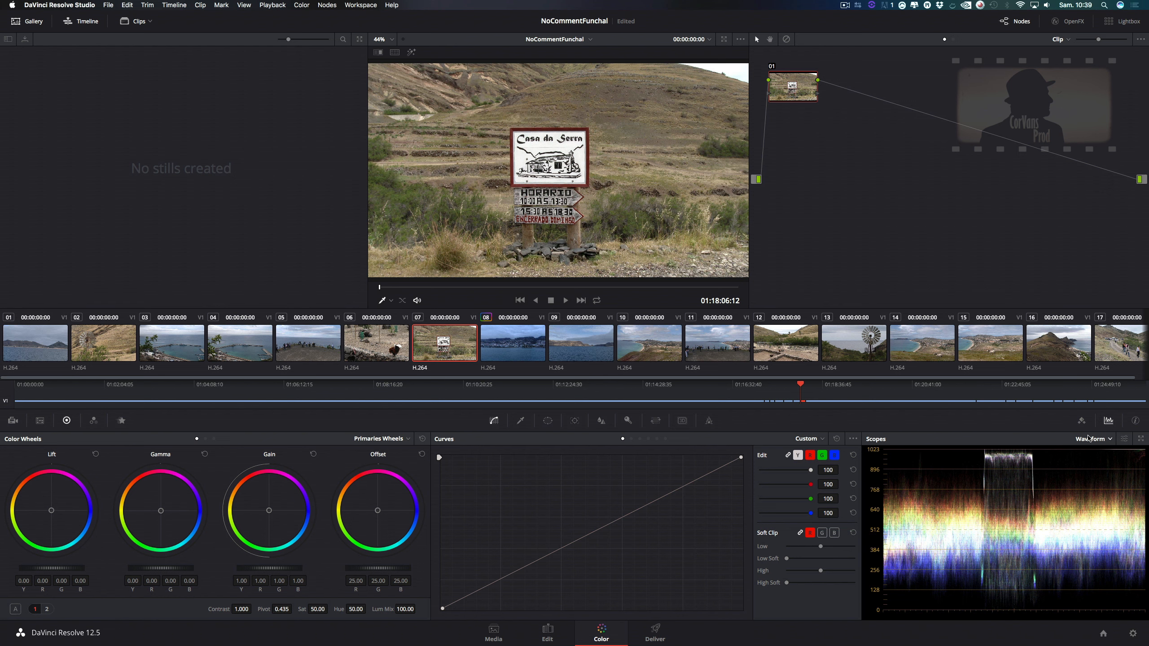
Switch the scope display to the Vectorscope.
click(1090, 439)
click(1091, 472)
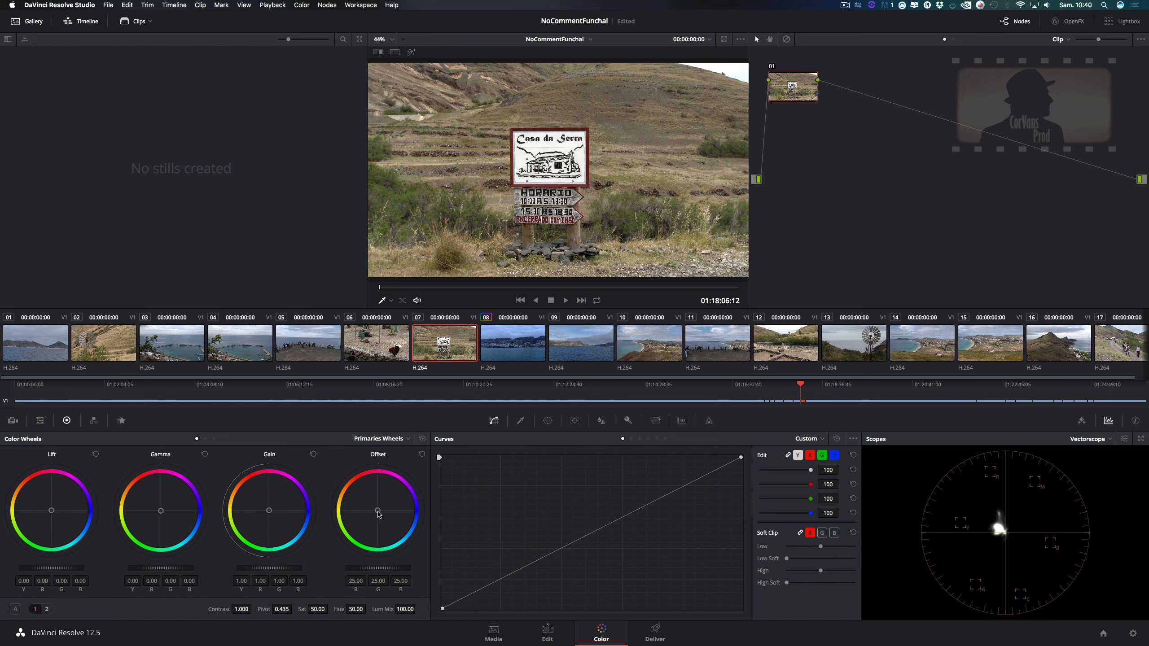
Try shifting the Offset balance of clip 07 towards blue and separately towards red, resetting it after each attempt.
drag(378, 511, 401, 522)
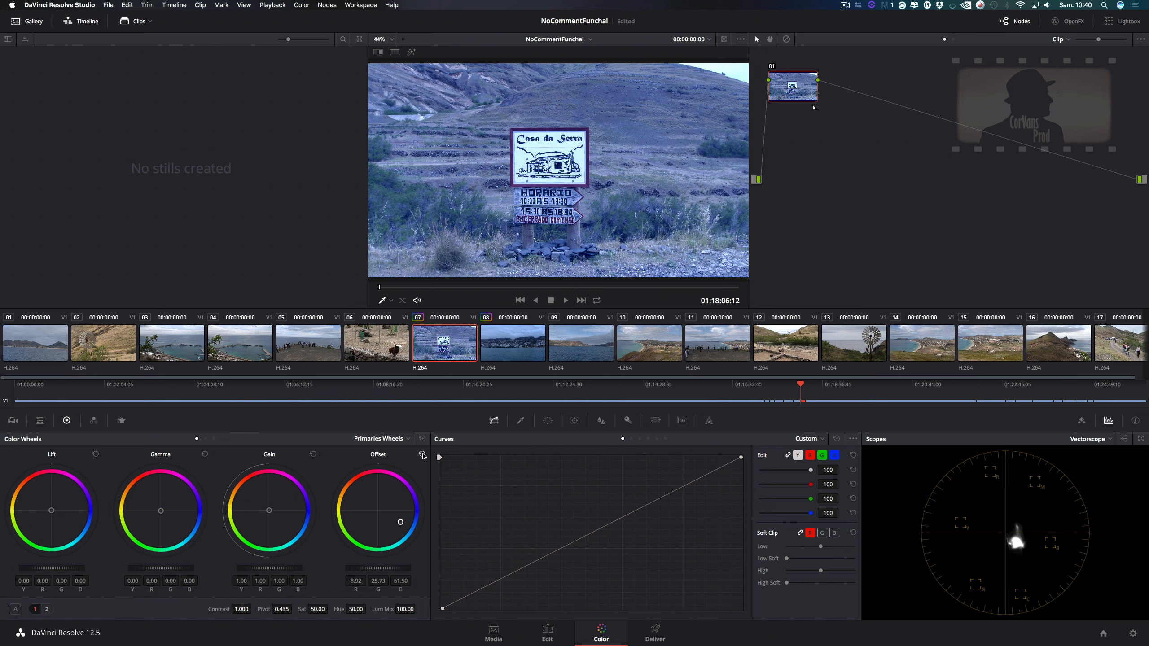
click(422, 455)
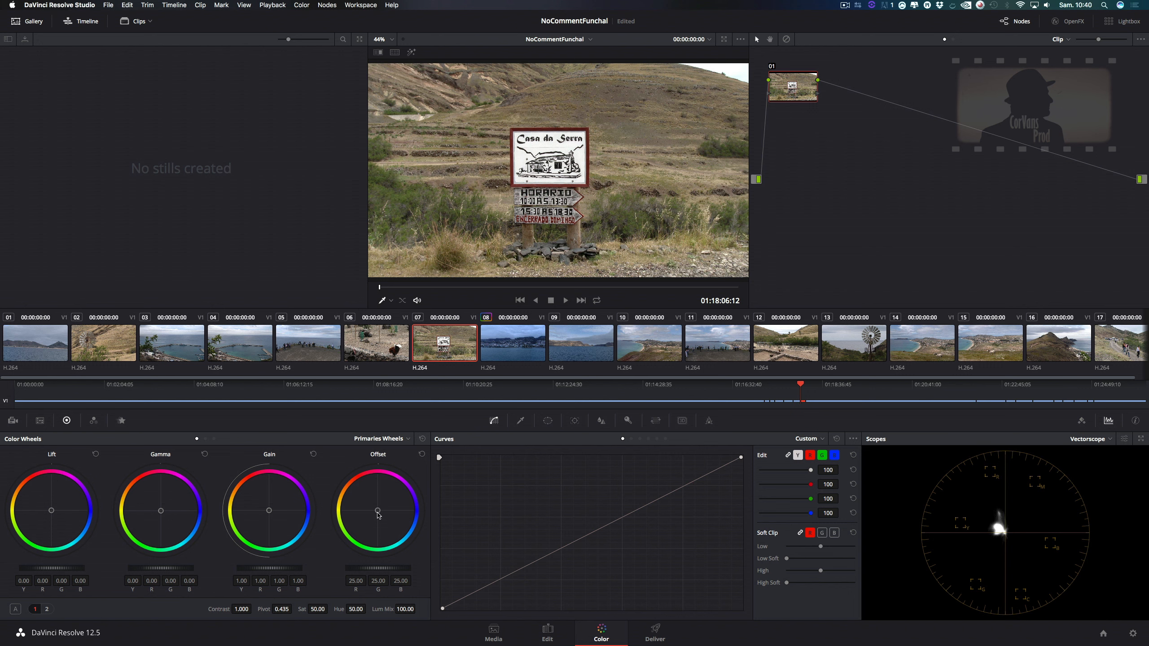
mouse_move(378, 514)
mouse_down()
mouse_move(360, 486)
mouse_move(379, 501)
mouse_up()
click(422, 438)
Try a Hue of 98.20 and separately an orange Offset cast on clip 07, resetting the primaries after each attempt.
drag(356, 608, 368, 608)
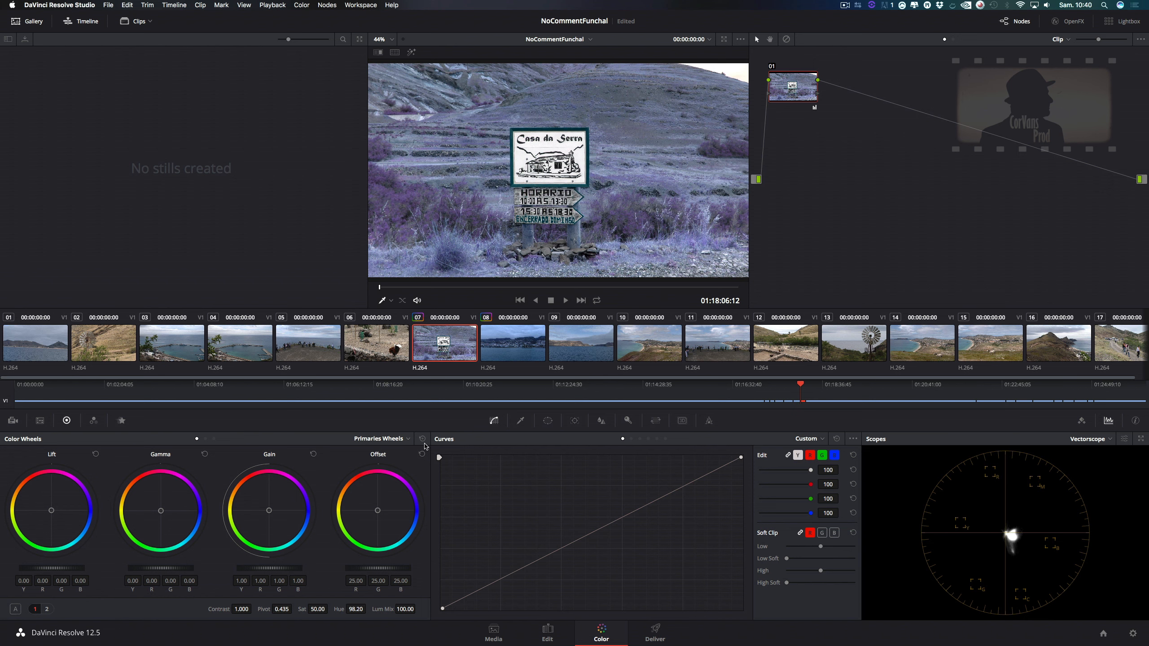
click(421, 439)
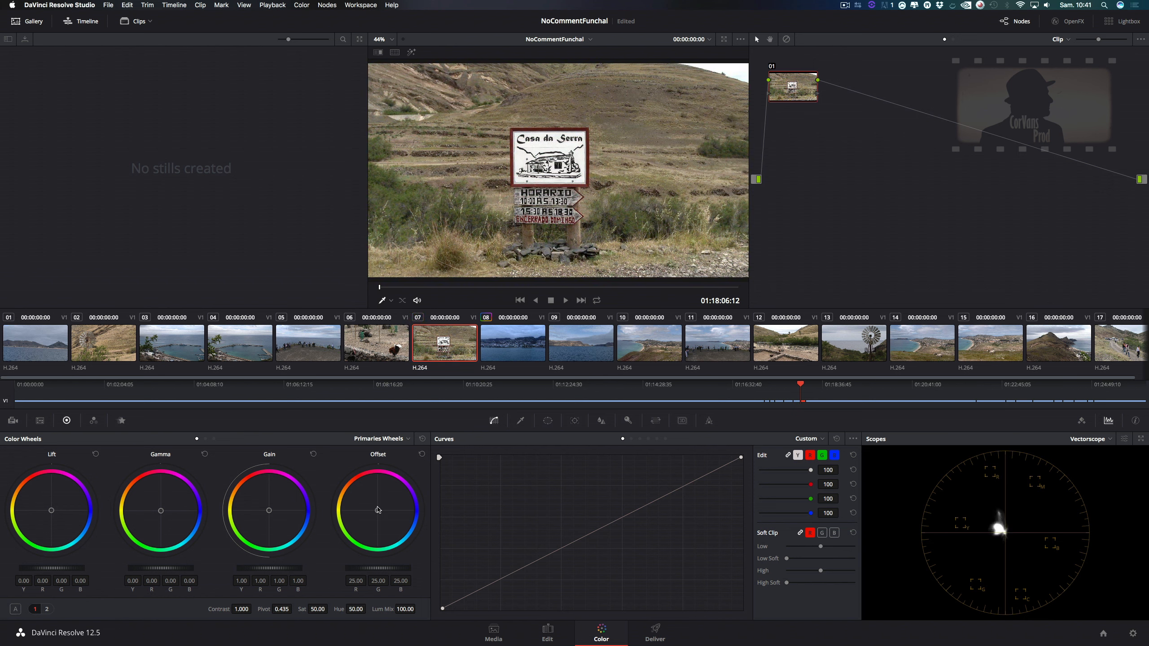
drag(379, 511, 359, 493)
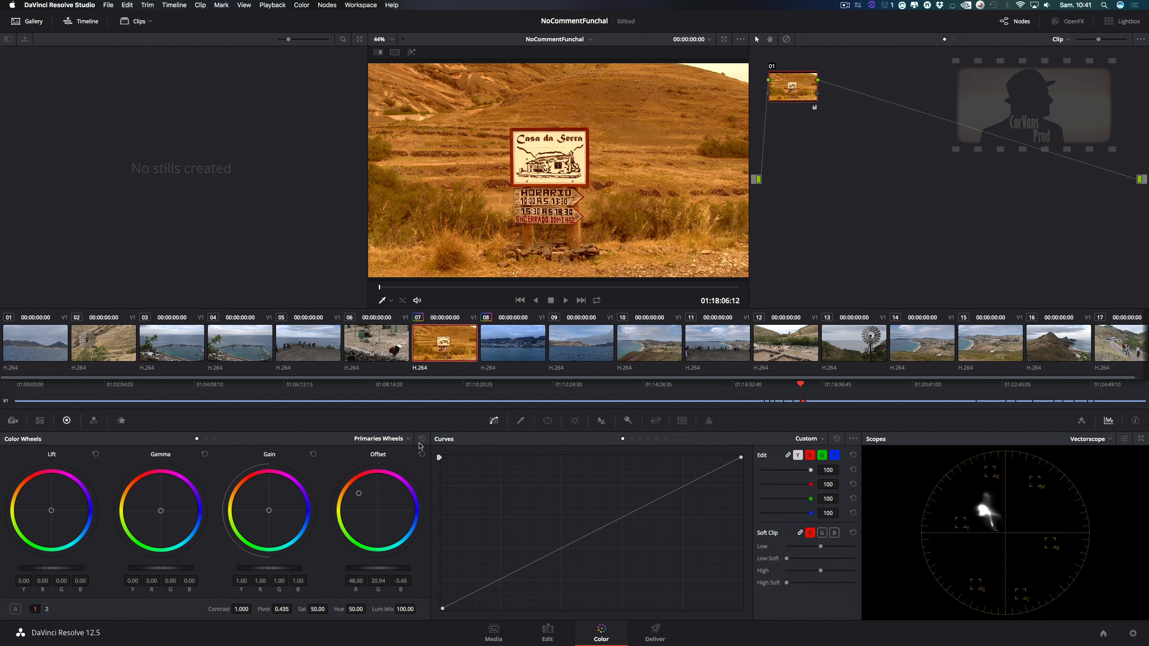
click(422, 438)
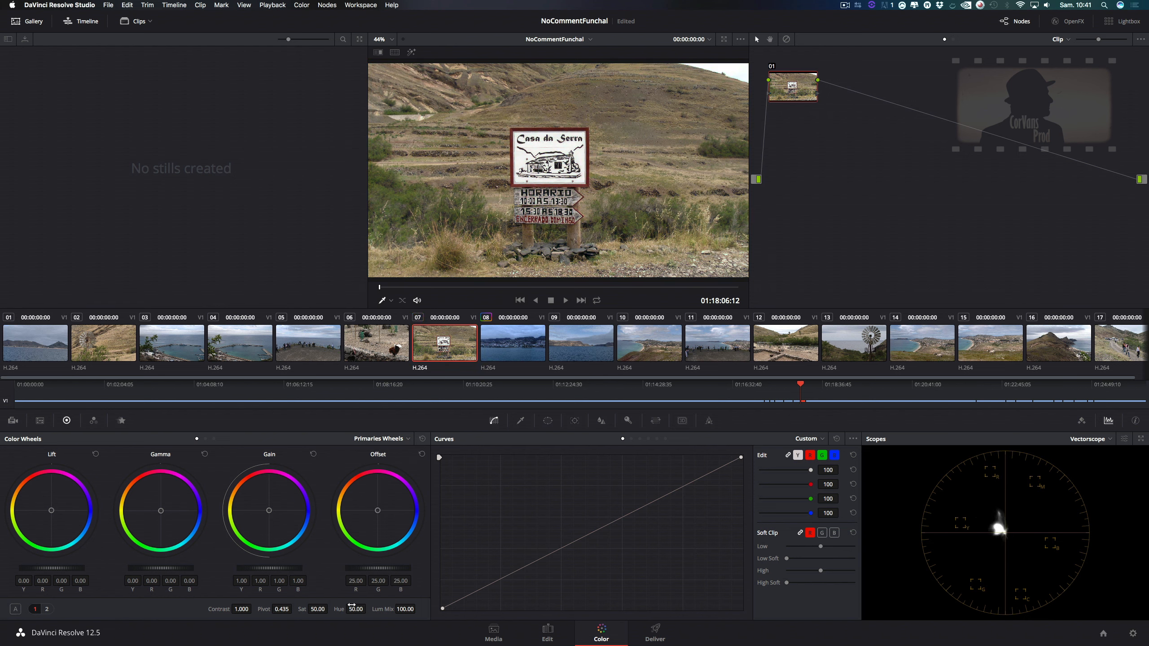
Try further Hue and Offset shifts and a Saturation of 100.00 on clip 07, and reset the primaries.
mouse_move(351, 606)
mouse_down()
mouse_move(368, 607)
mouse_move(353, 605)
mouse_up()
drag(378, 511, 402, 508)
drag(330, 608, 330, 608)
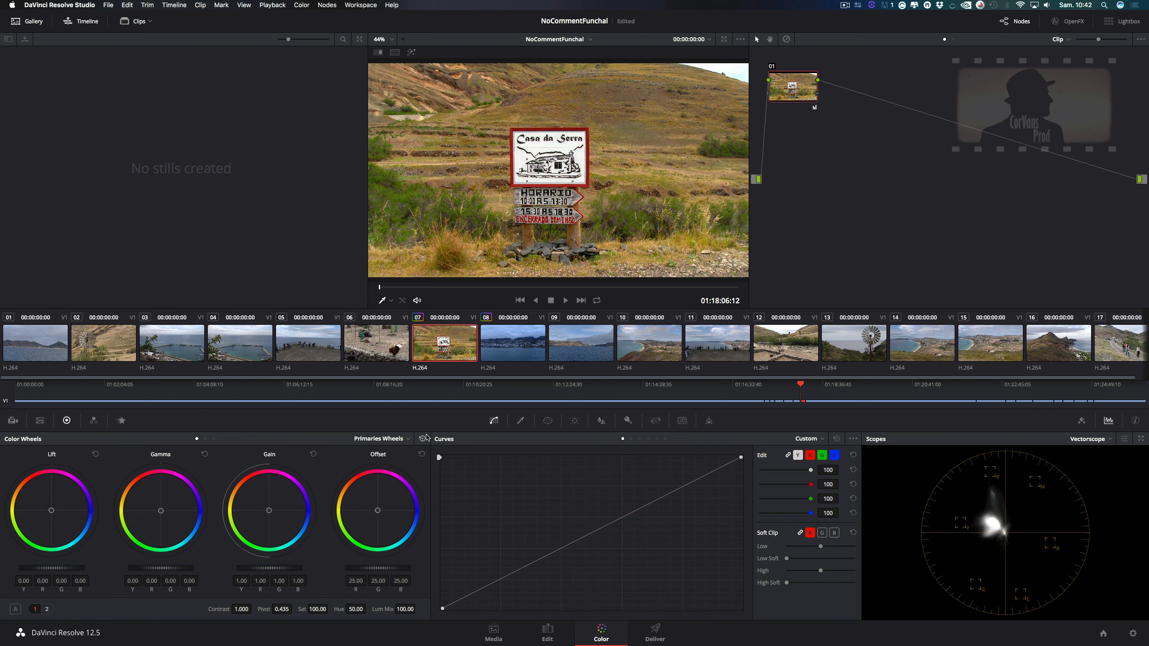
click(422, 438)
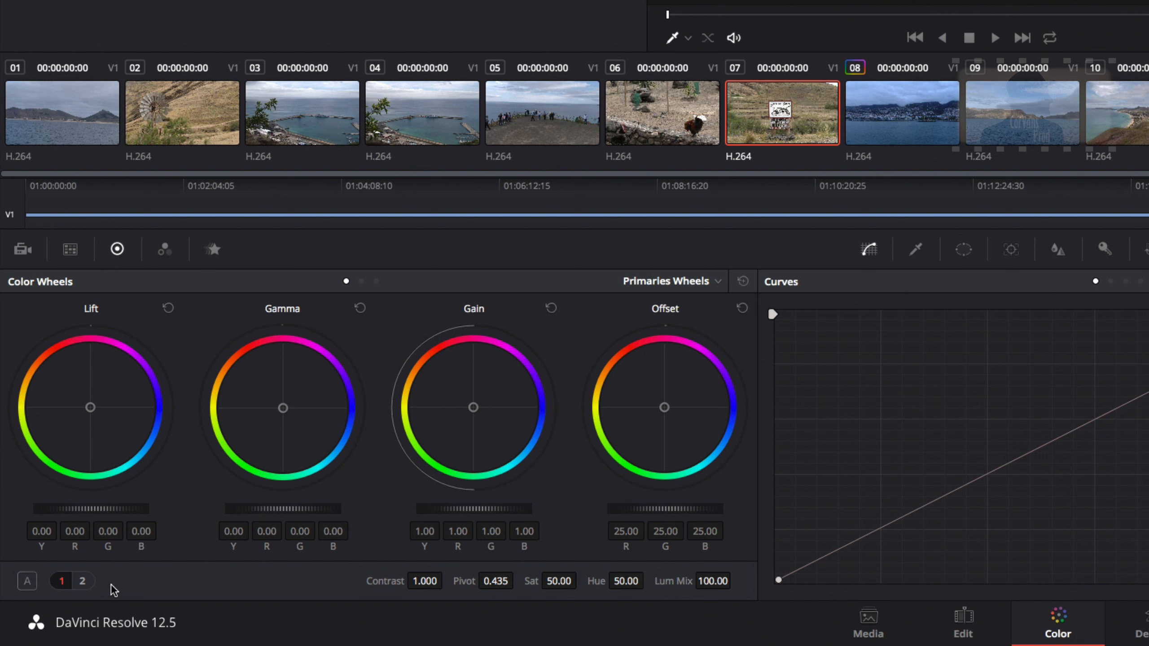
View the second set of primary adjustments, return to the first set, and raise clip 07's Saturation to 100.00.
click(83, 581)
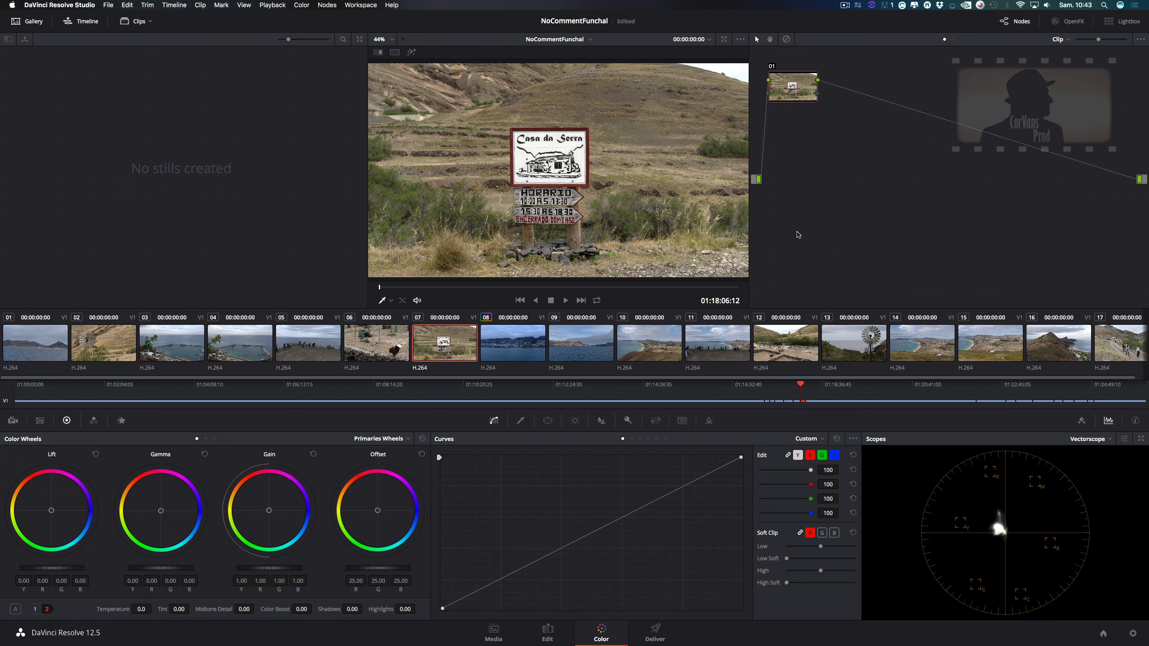
click(34, 609)
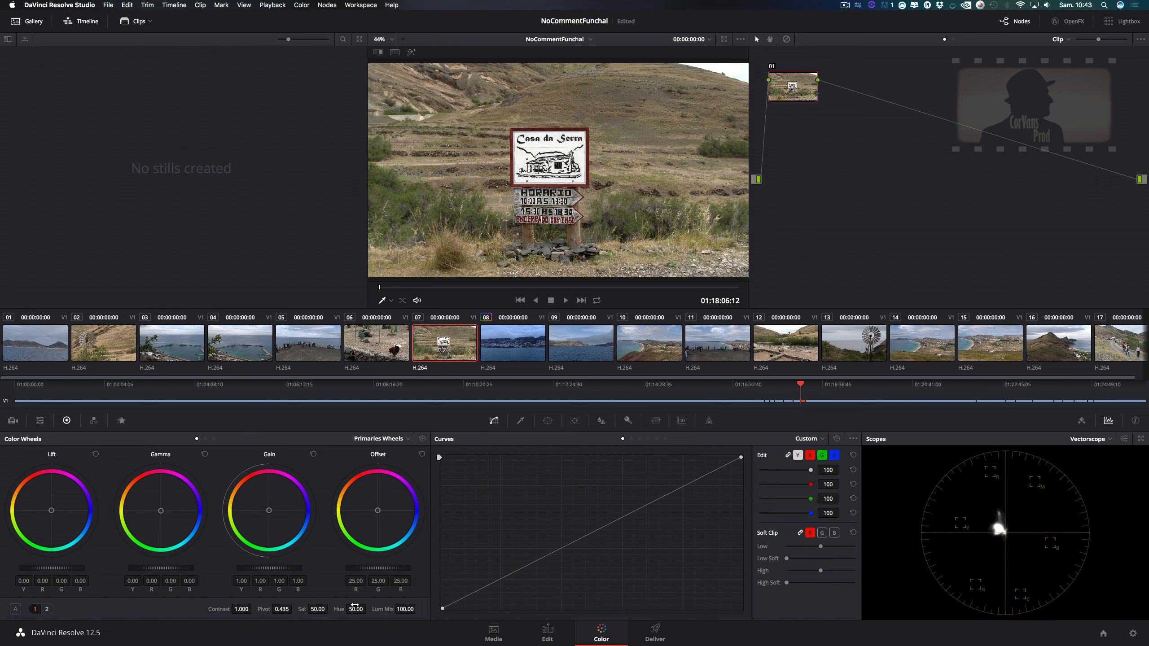
drag(317, 609, 330, 608)
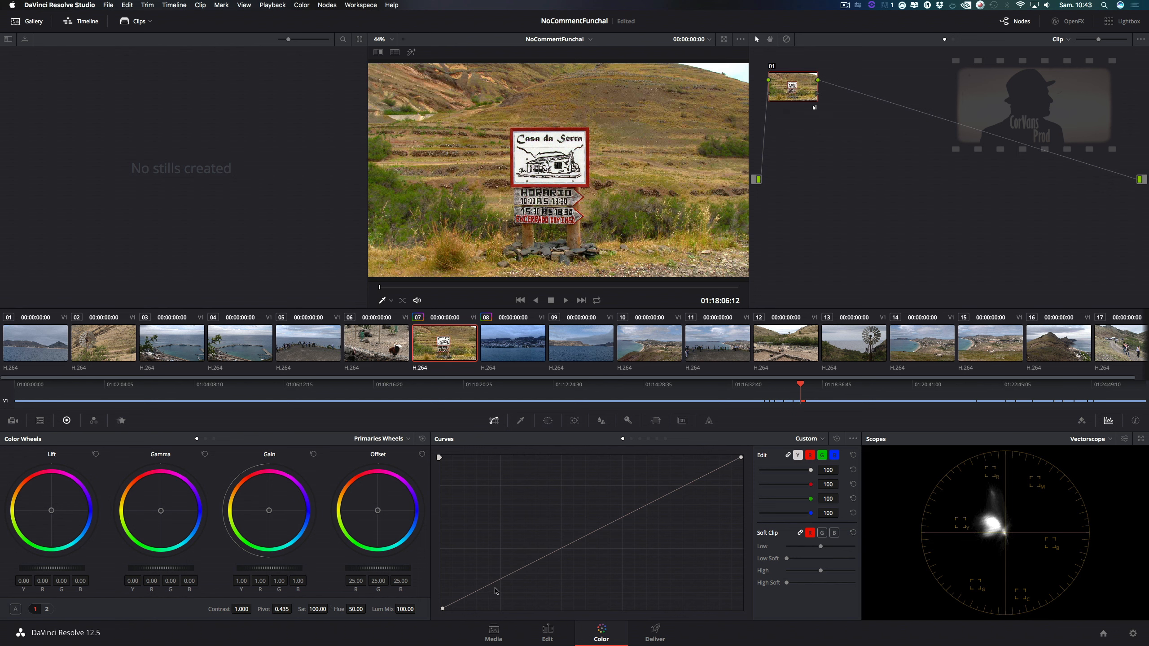
Try Color Boost values of 67.00, -100.00 and 100.00 on clip 07, resetting the primaries before and after.
click(421, 438)
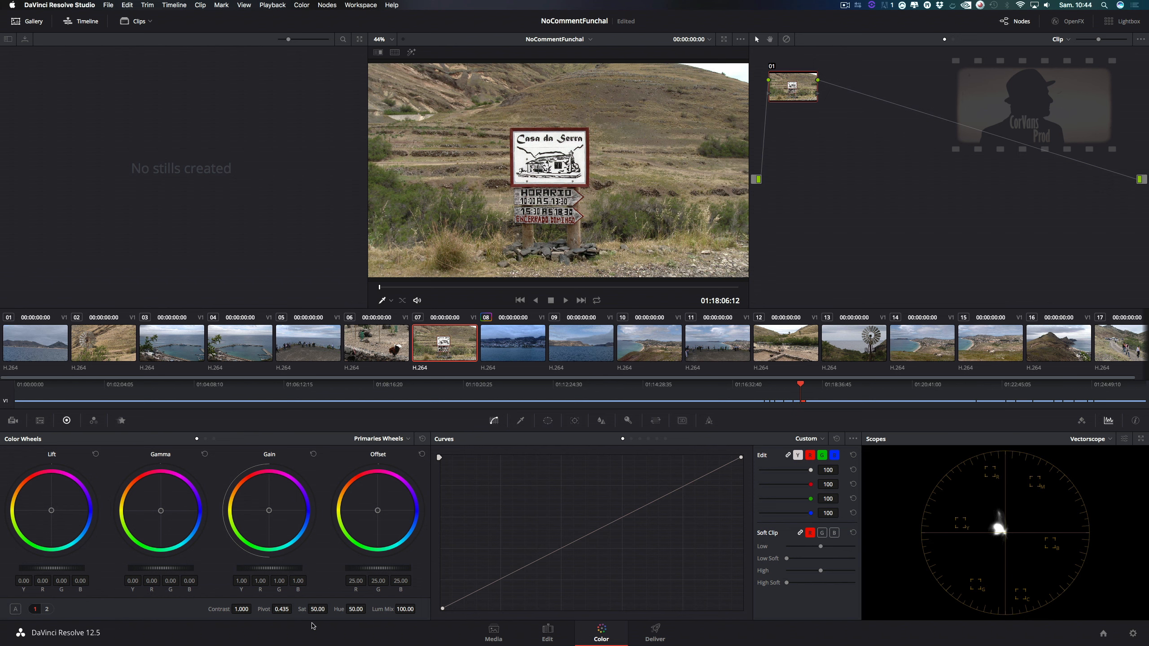
click(47, 608)
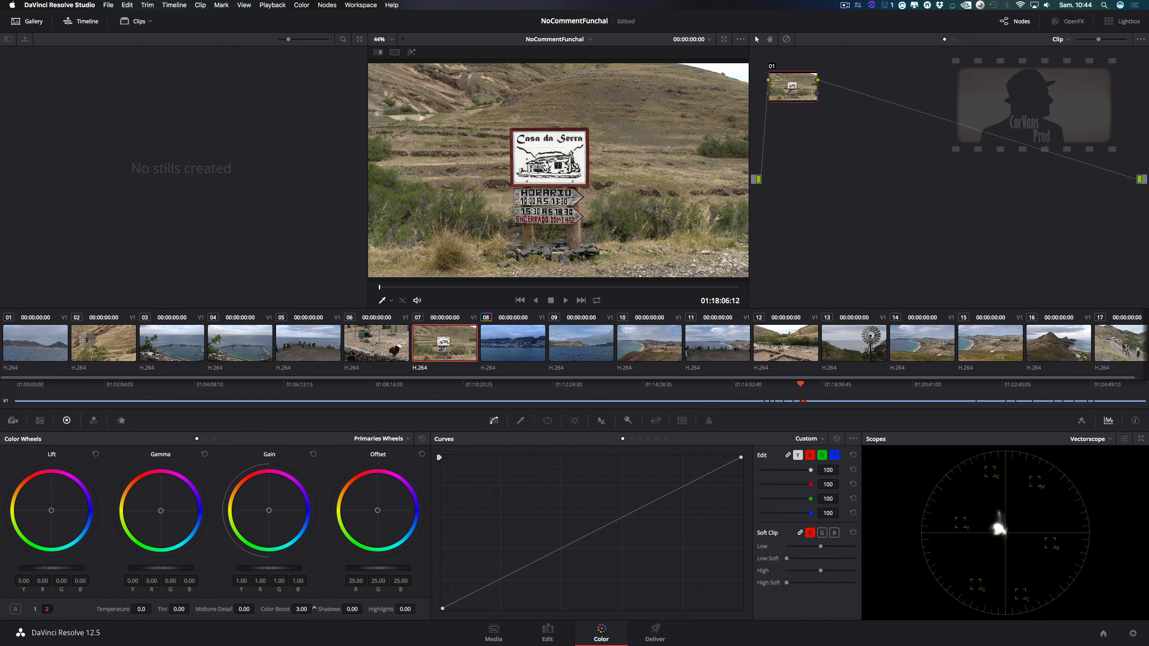
drag(314, 608, 313, 608)
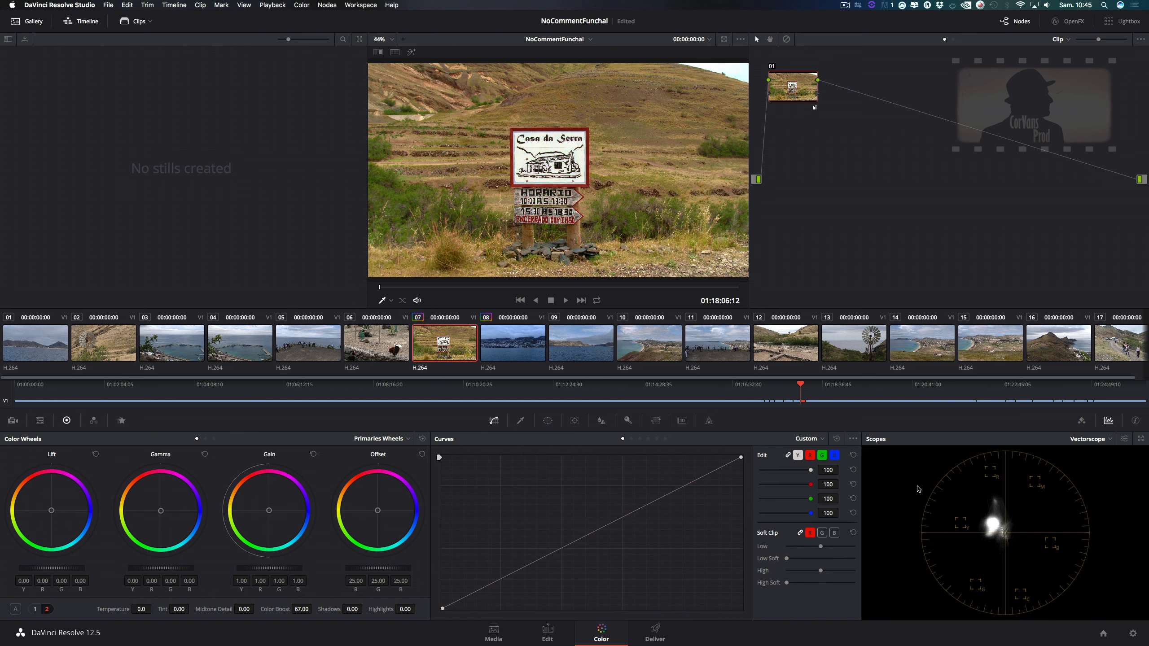
drag(302, 609, 271, 608)
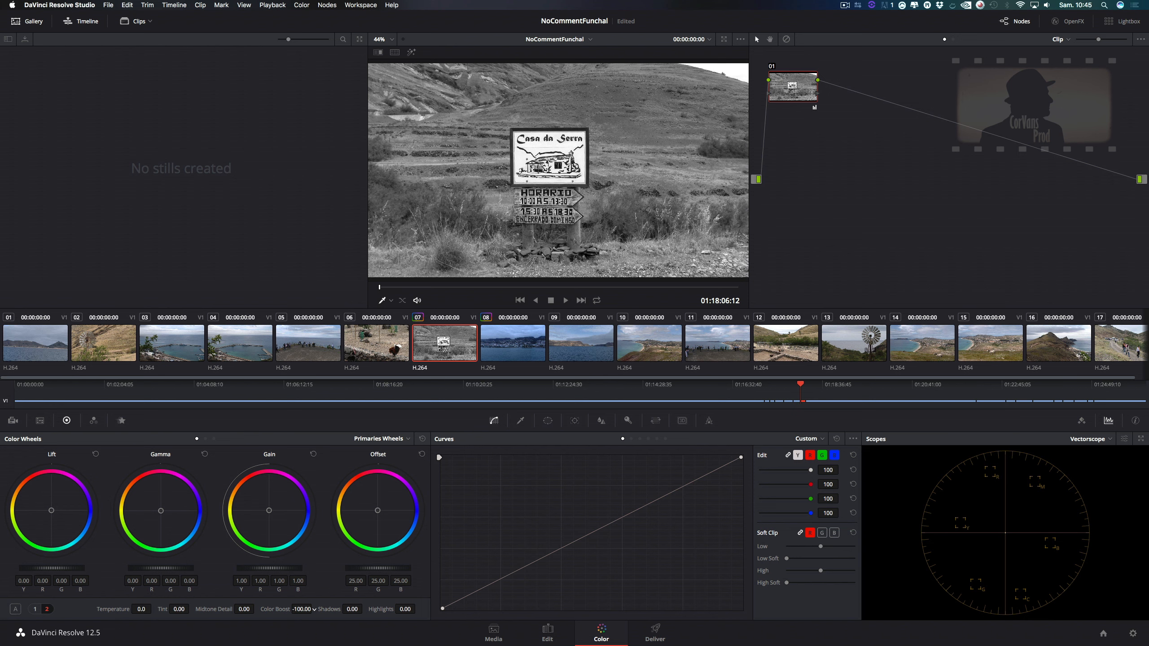
drag(271, 609, 90, 530)
drag(299, 607, 314, 607)
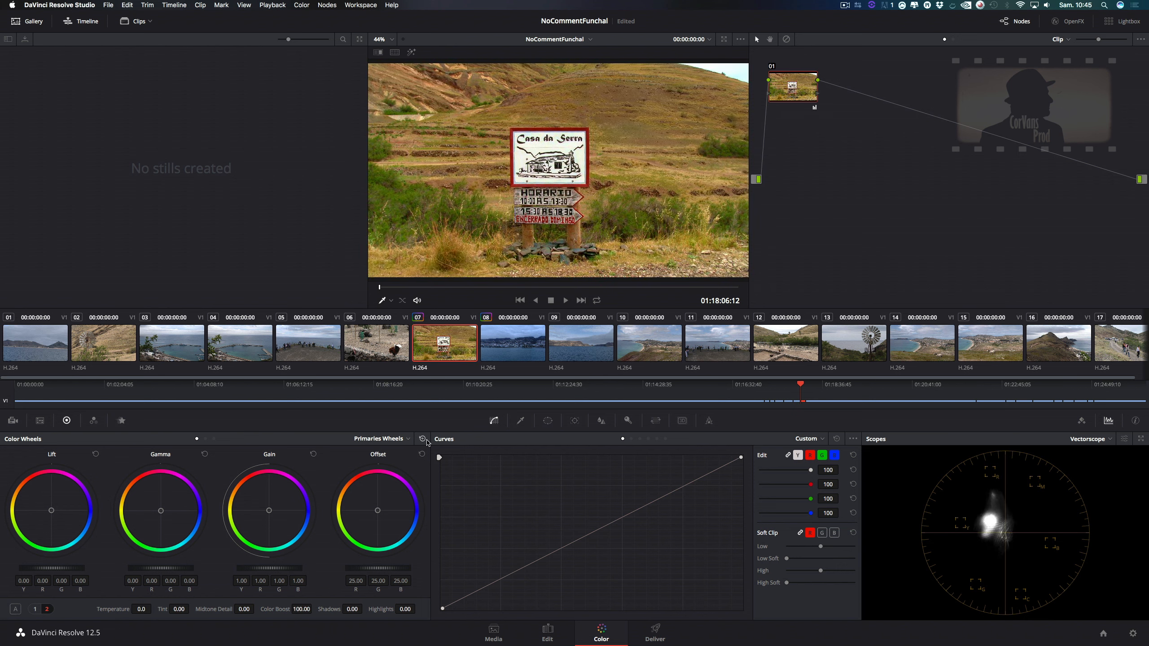
click(422, 438)
Try a Saturation of 100.00 on clip 07 using the first set of primary adjustments, and reset the primaries.
click(35, 609)
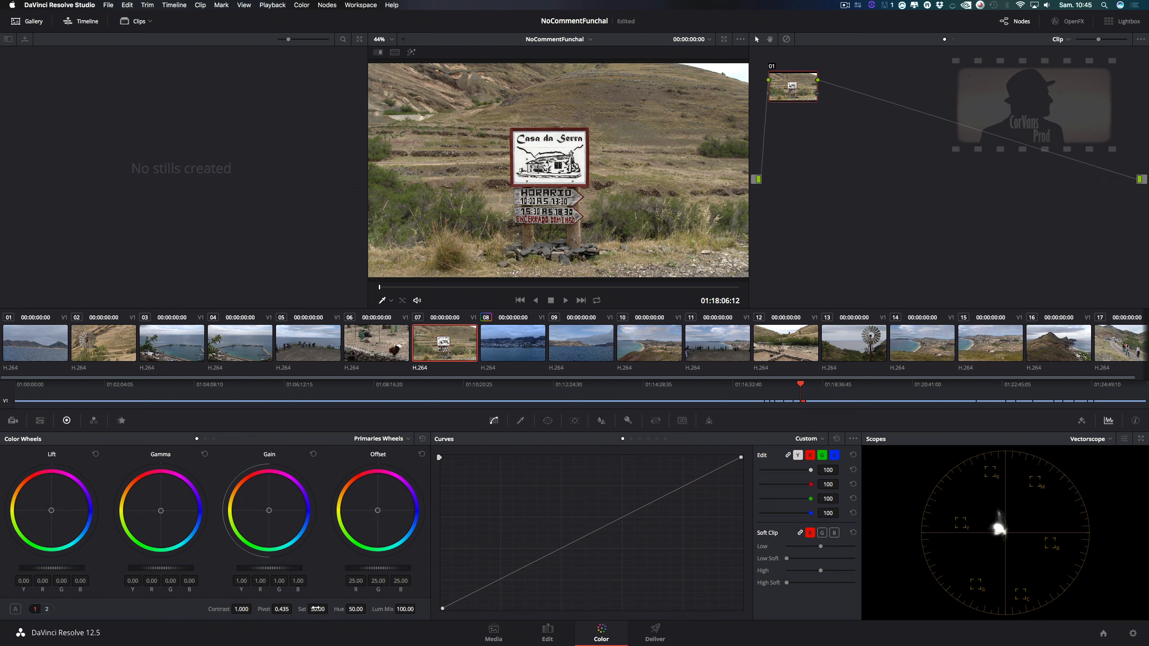
drag(316, 607, 330, 608)
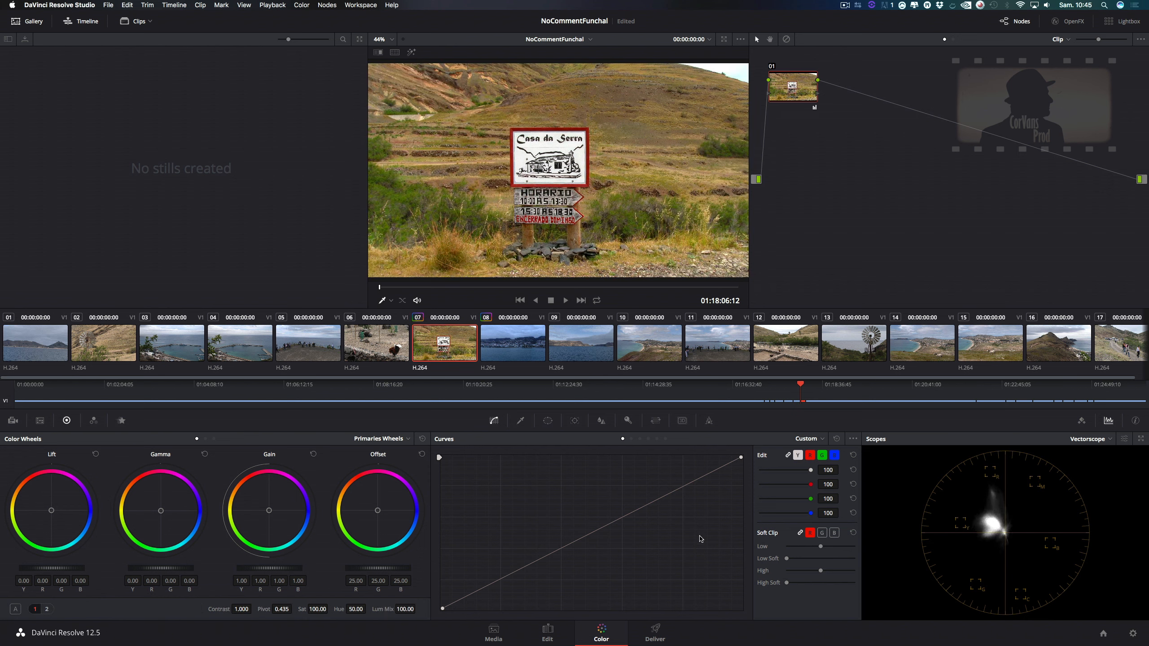
click(422, 439)
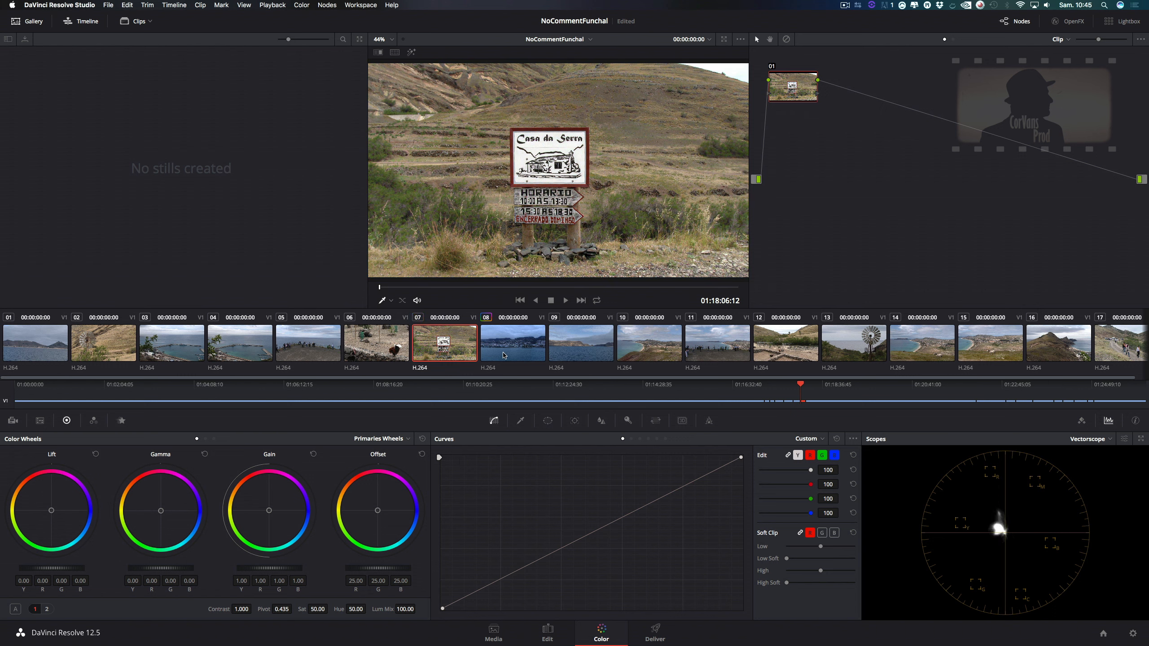
Try a Color Boost of 100.00 and separately a Saturation of 100.00 on clip 08, resetting the primaries after each attempt.
click(513, 348)
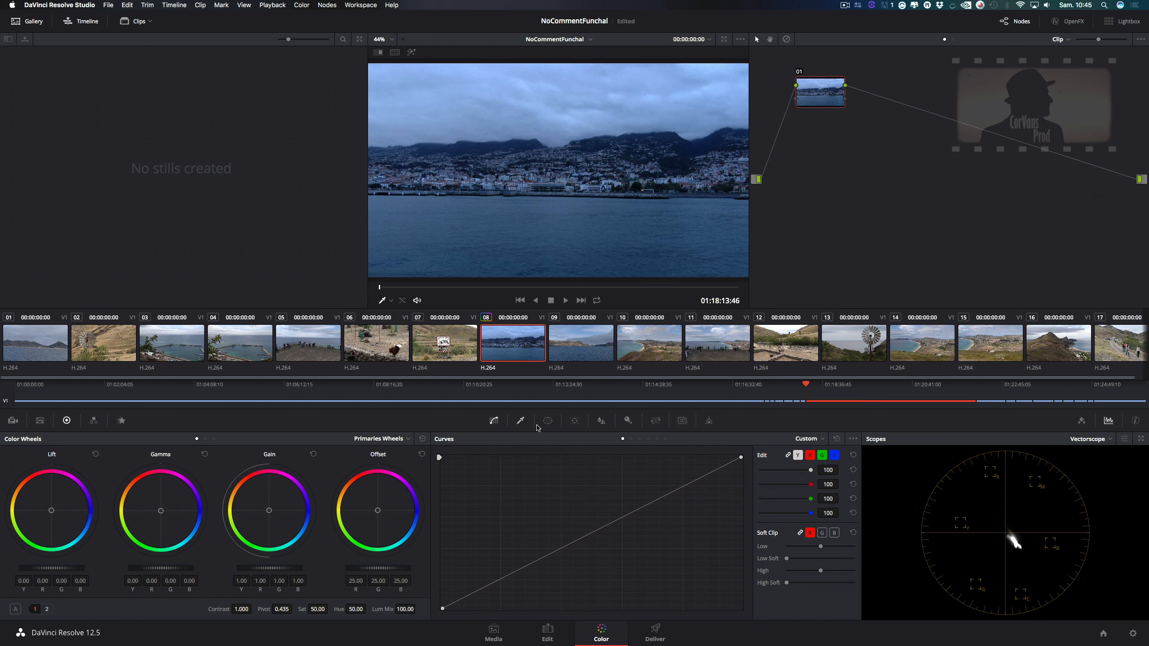
click(52, 609)
drag(299, 609, 314, 608)
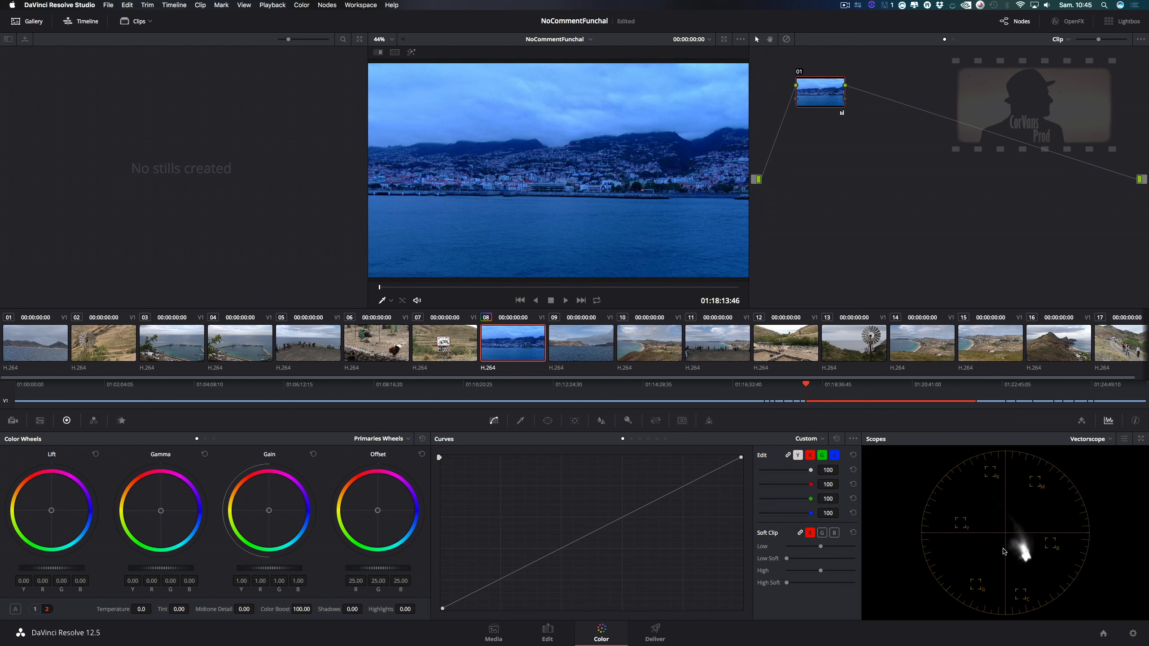
click(421, 439)
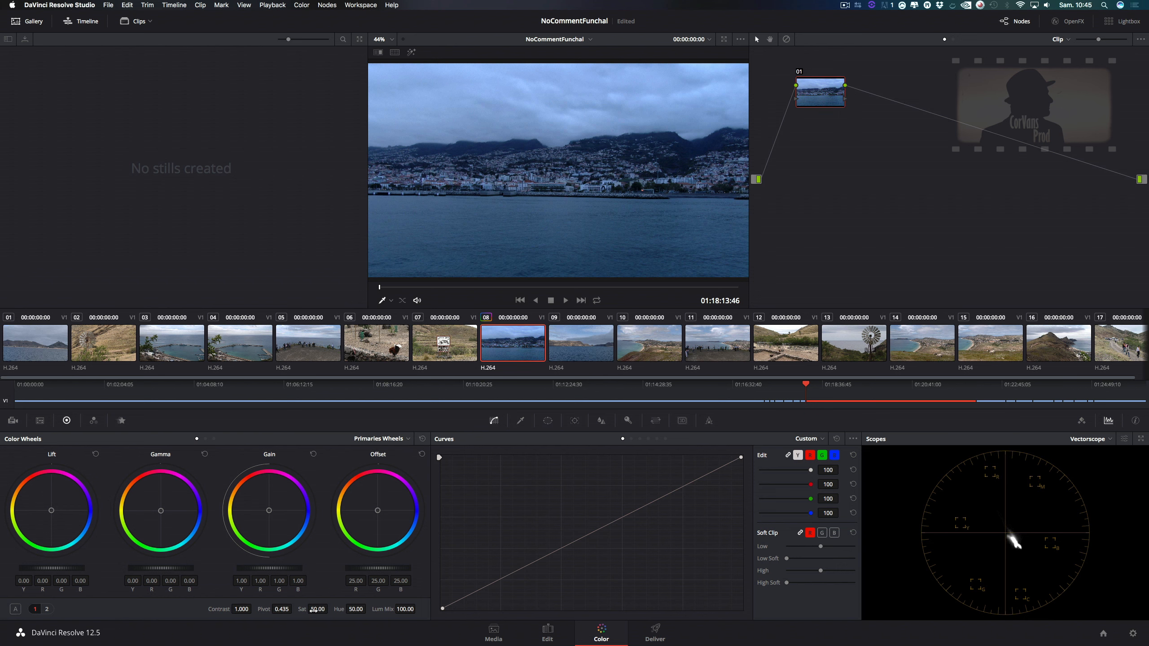
drag(317, 609, 330, 608)
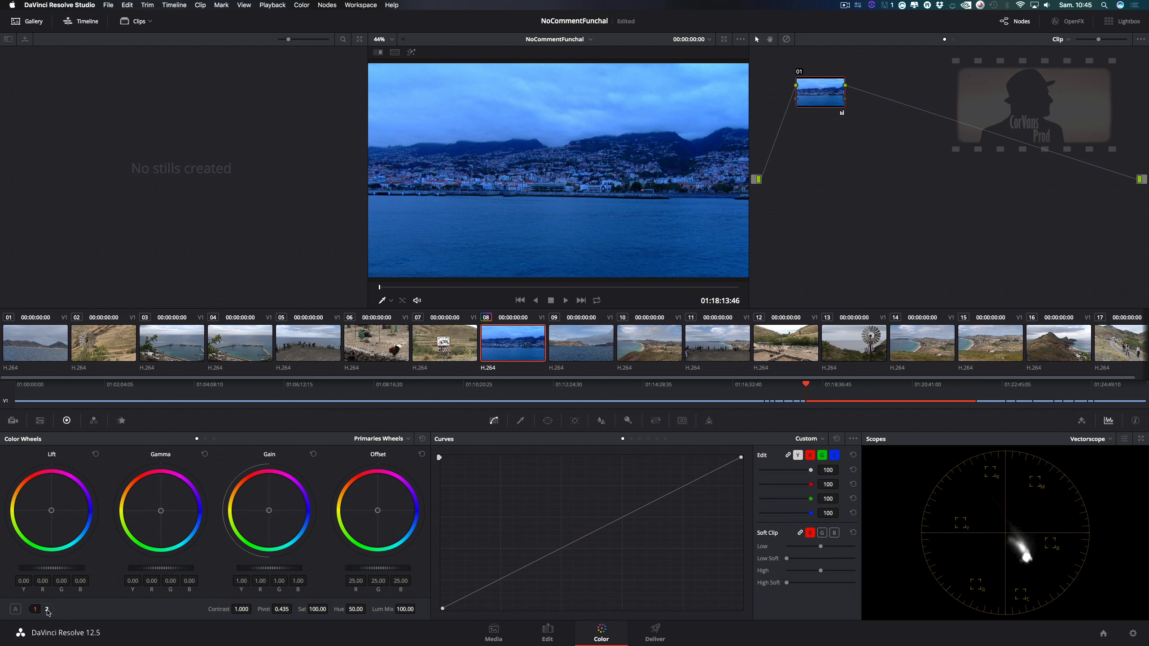
click(422, 438)
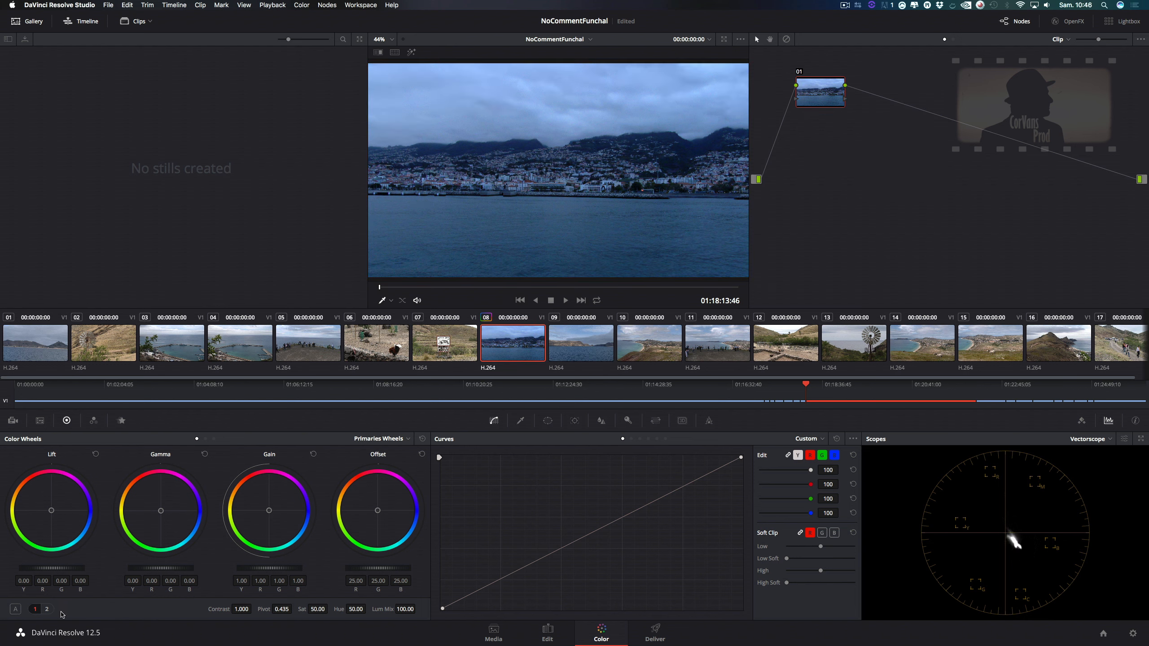
View clip 07 with the second set of primary adjustments, return to clip 08 and try a Tint of 100.00.
click(47, 609)
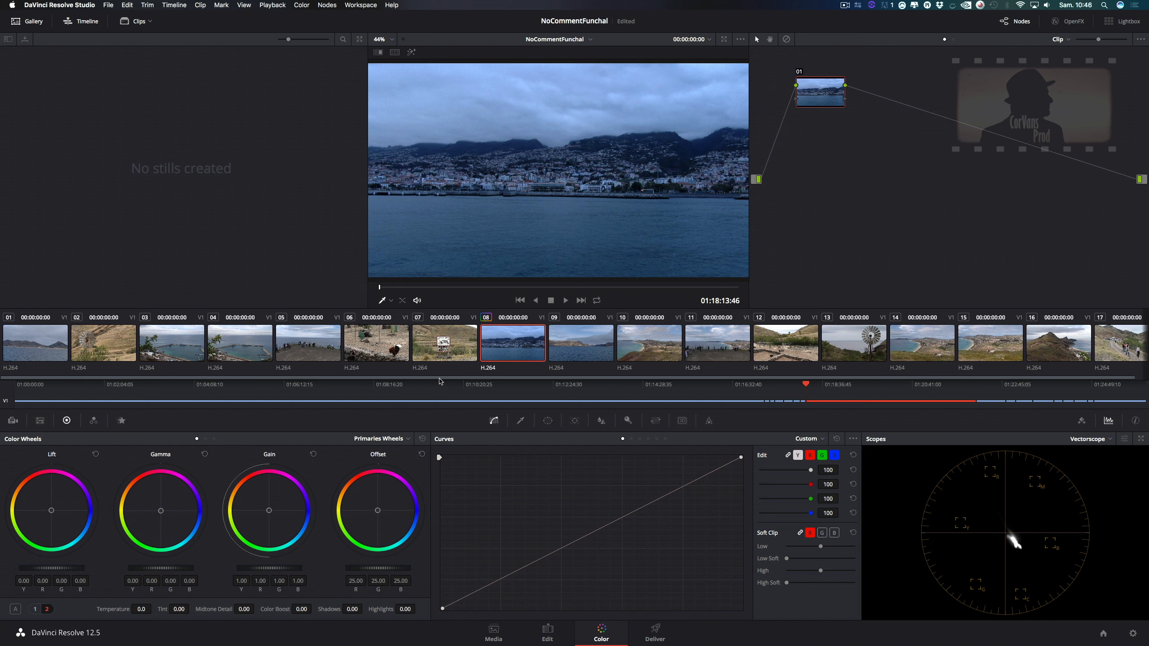
click(444, 348)
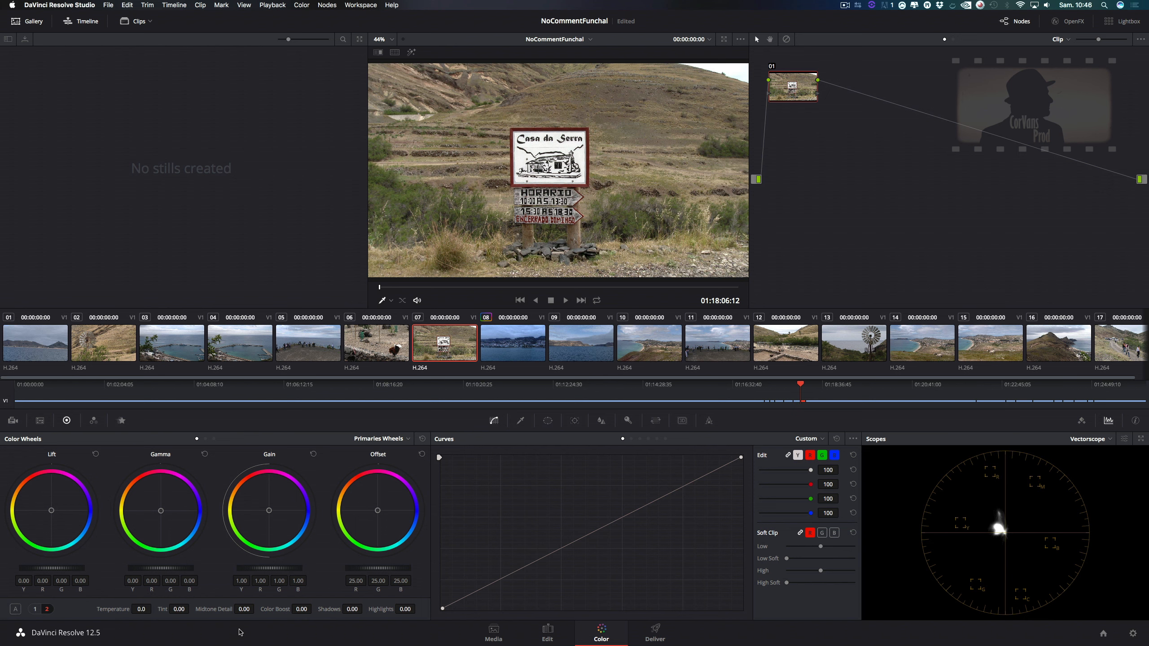
key(Down)
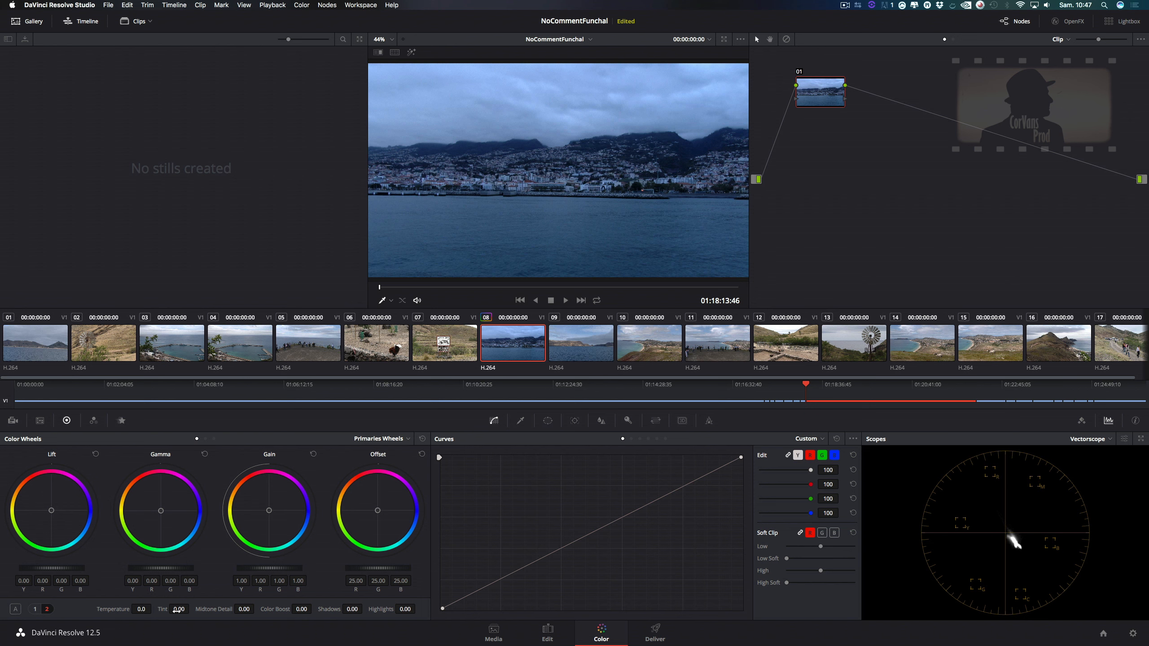
drag(177, 610, 192, 608)
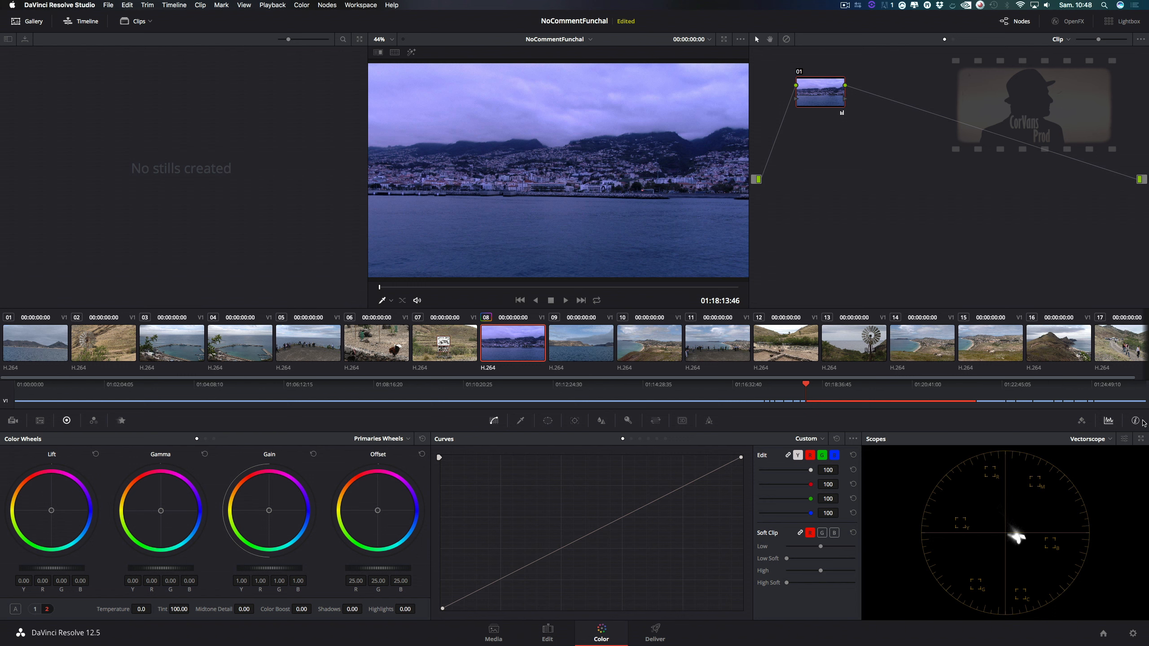
Examine clip 08 on the Waveform scope and switch back to the Vectorscope.
click(1103, 438)
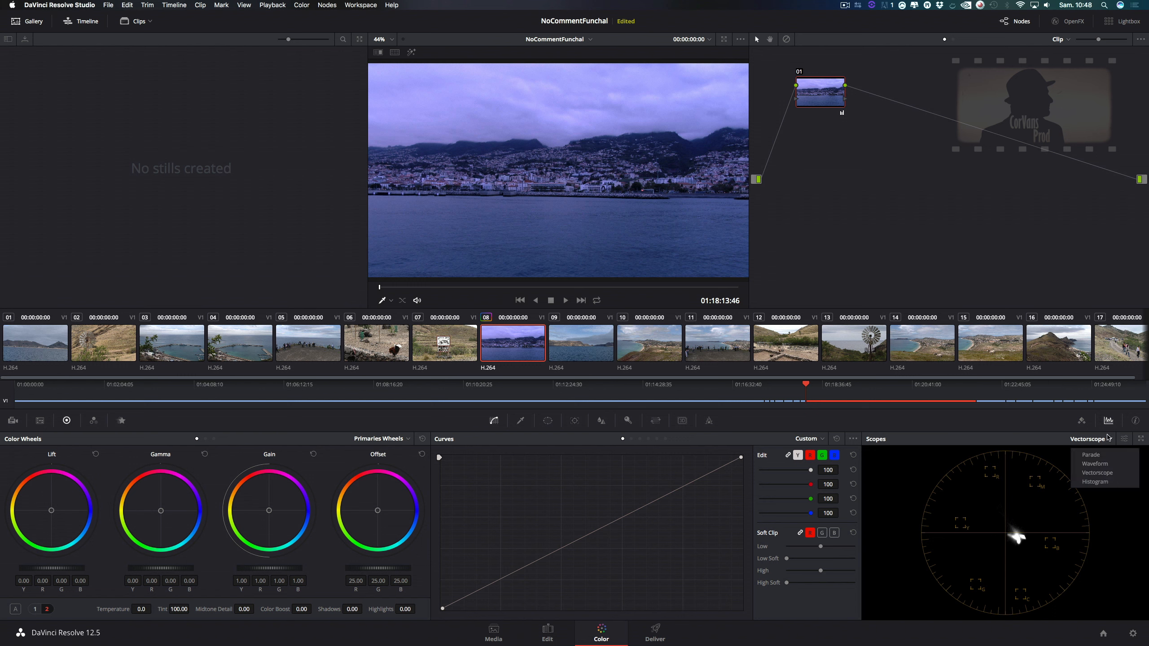
click(1095, 464)
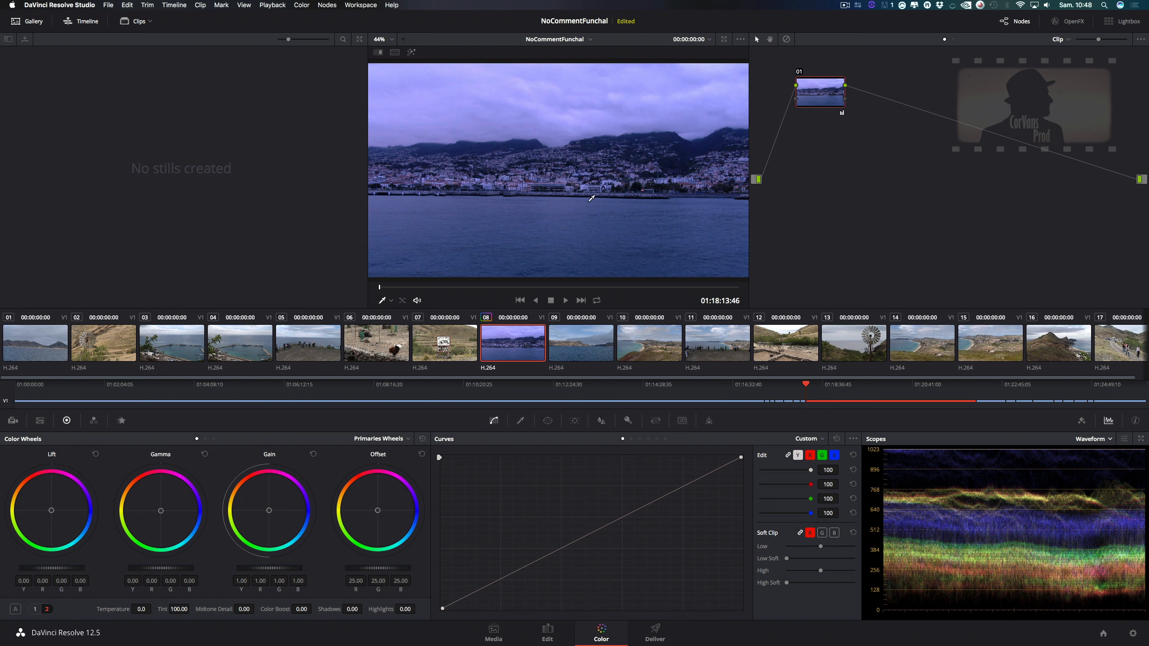
click(1102, 437)
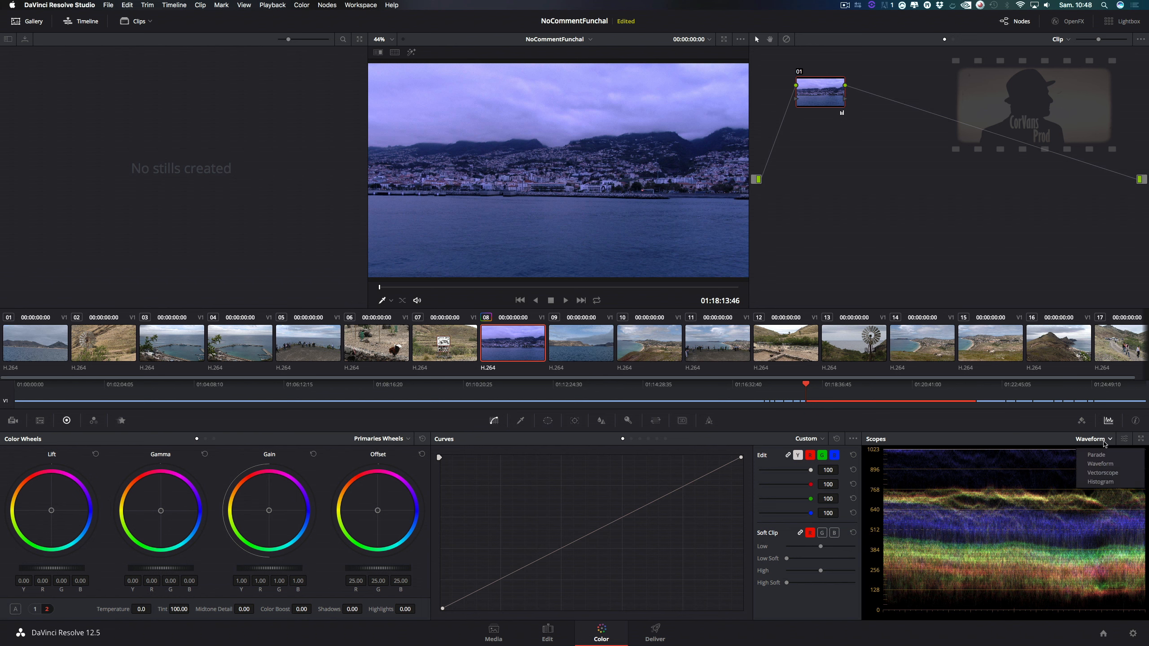
click(1101, 476)
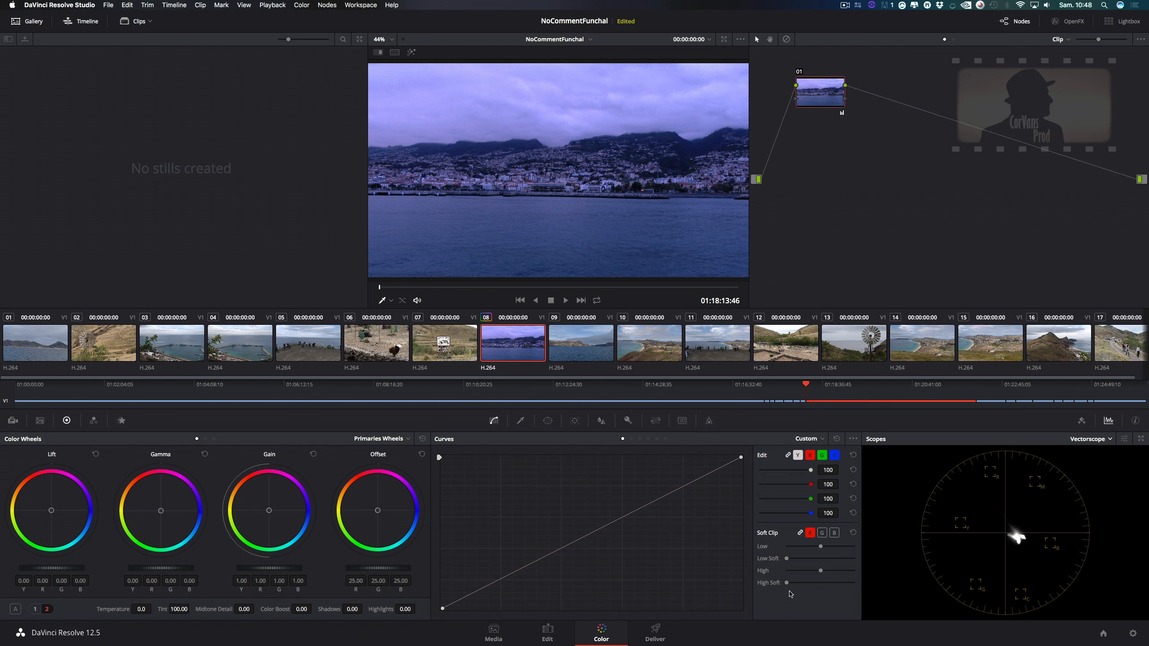
Try a Tint of -100.00 on clip 08 and set the Tint back to 0.
drag(181, 609, 92, 609)
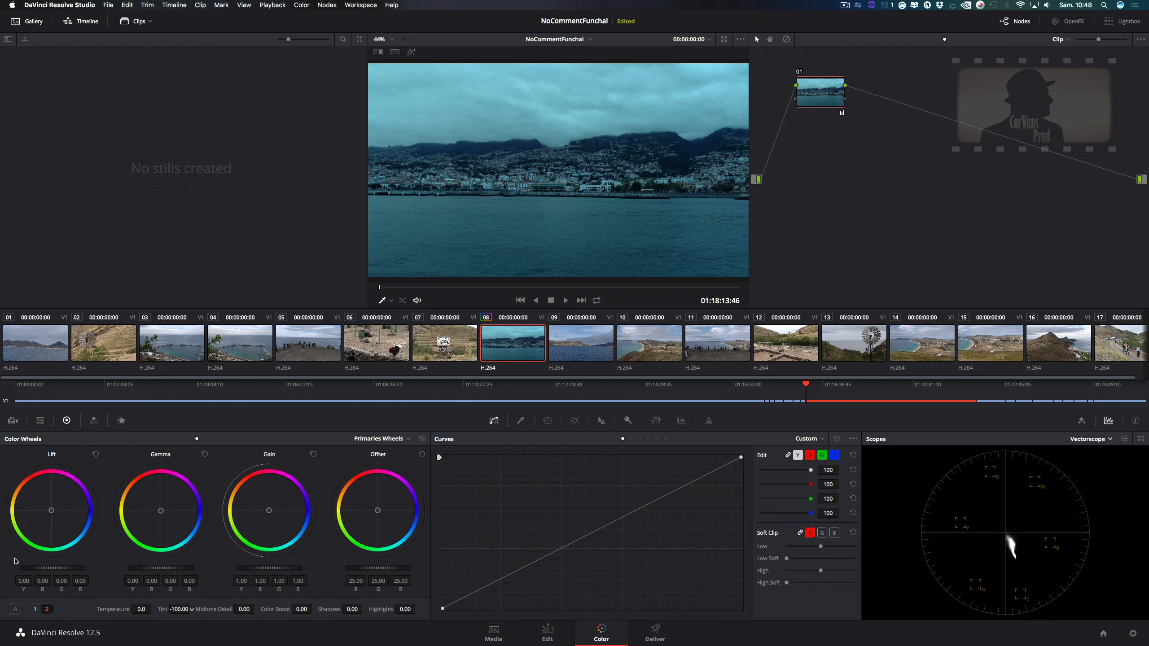
click(171, 610)
text(0)
key(Return)
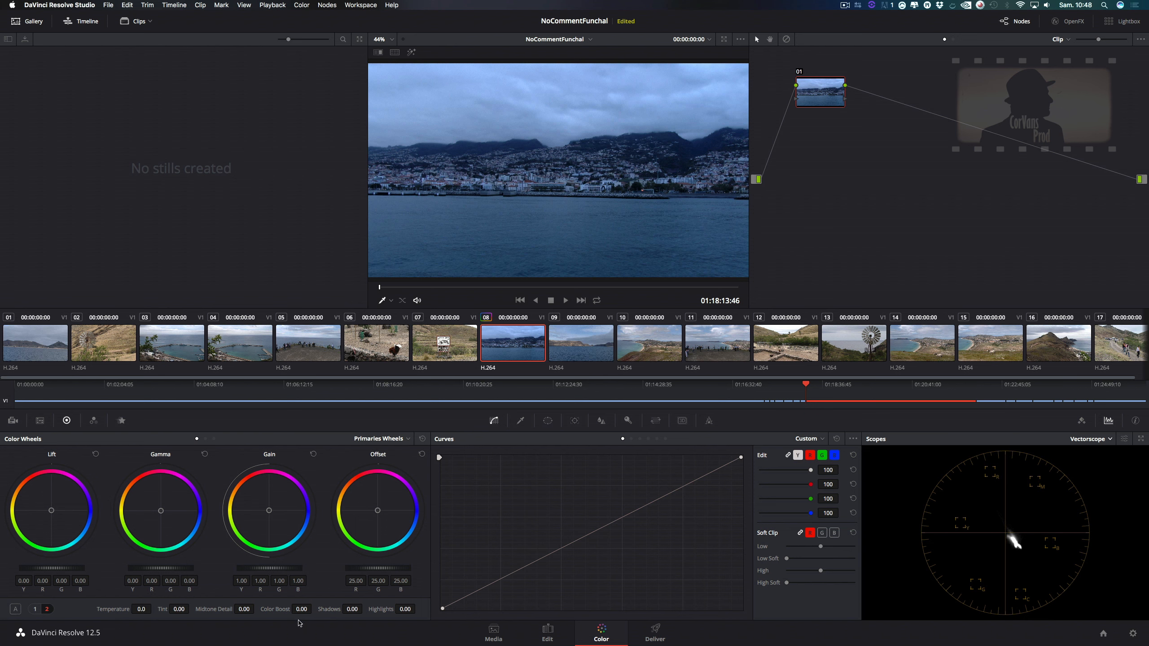
Try a shifted Hue, a higher Saturation, a Tint of -18.50 and a Color Boost of 28.00 on clip 01.
click(35, 609)
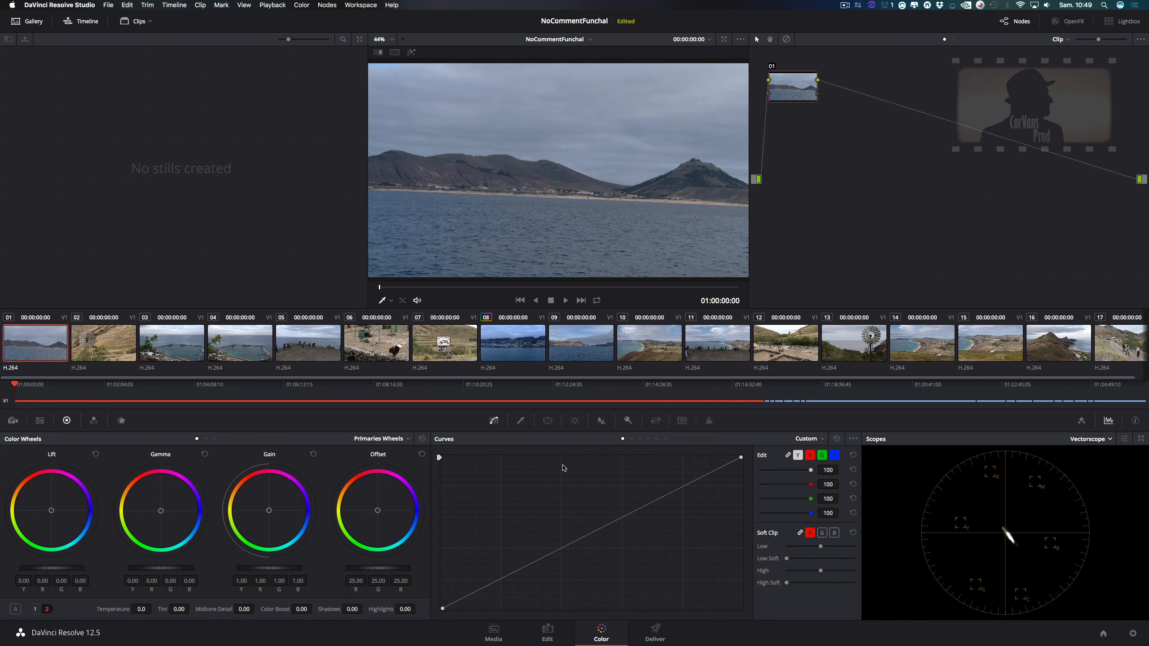
click(35, 608)
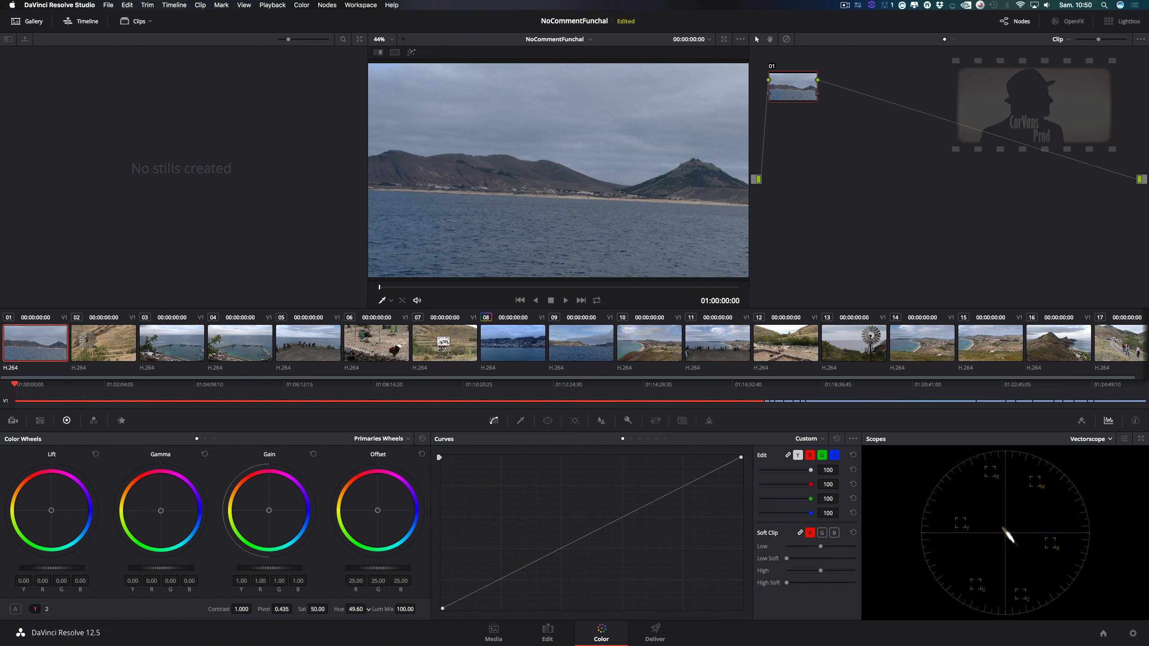
drag(355, 609, 346, 609)
drag(309, 607, 330, 608)
click(46, 609)
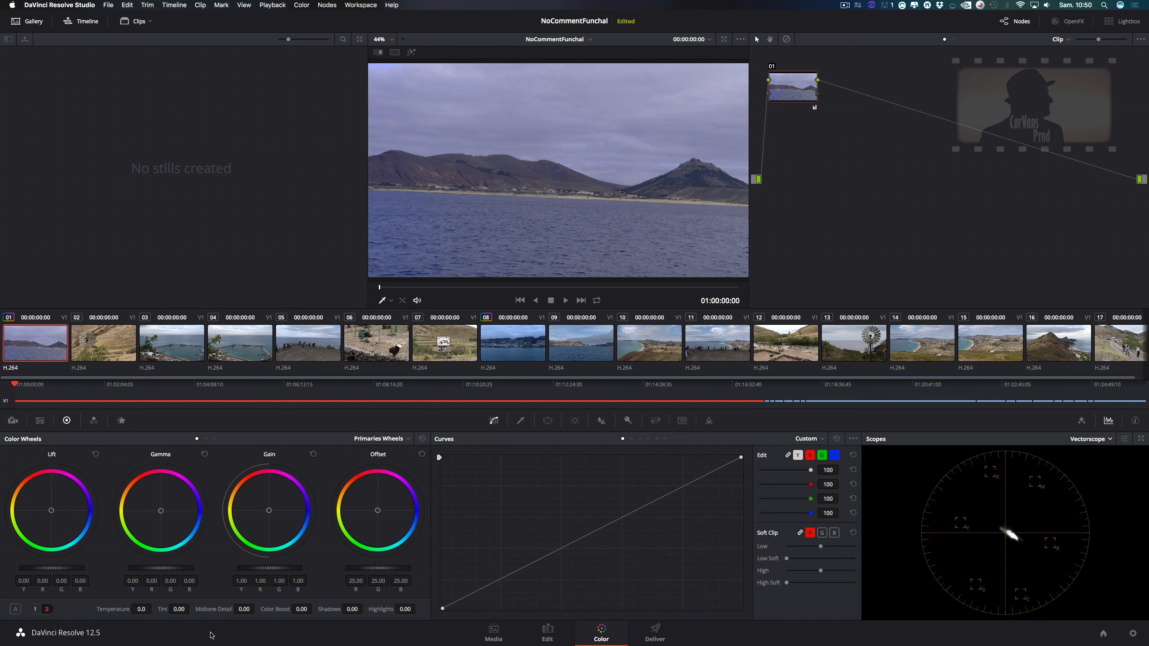
drag(179, 608, 164, 606)
drag(299, 609, 319, 608)
Reposition node 01 in clip 01's node graph, toggle it off and on repeatedly to compare the grade, and reset the primaries.
drag(783, 93, 825, 97)
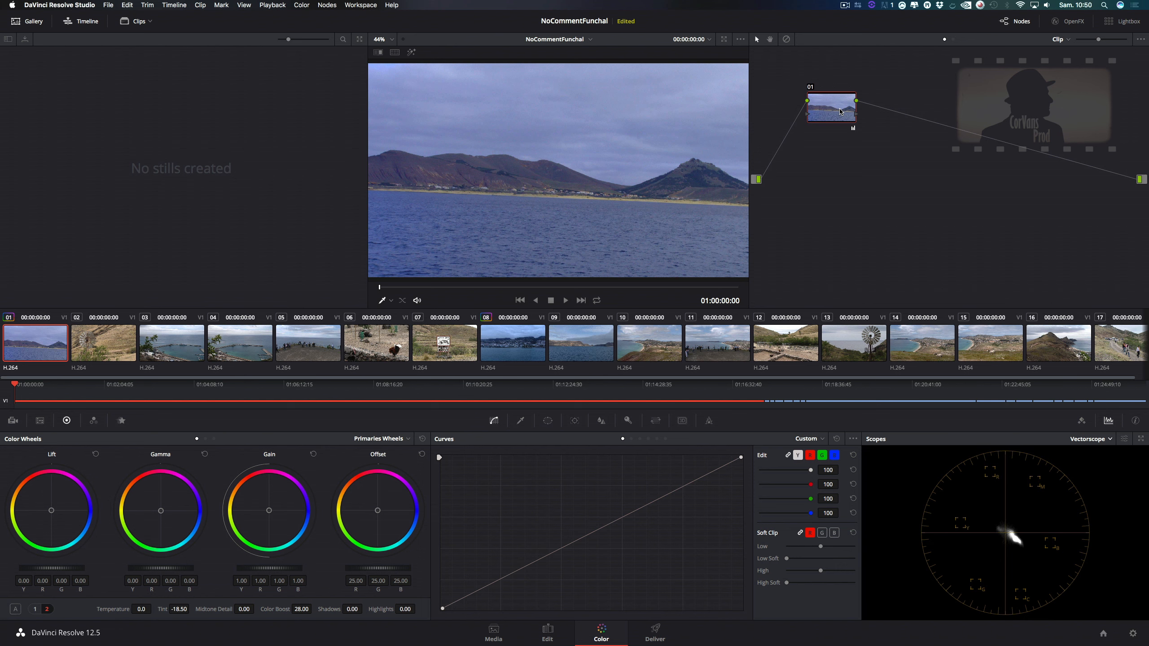
mouse_move(839, 108)
click(811, 87)
click(810, 88)
click(811, 88)
click(810, 88)
click(810, 88)
click(811, 88)
click(811, 88)
click(811, 89)
click(422, 438)
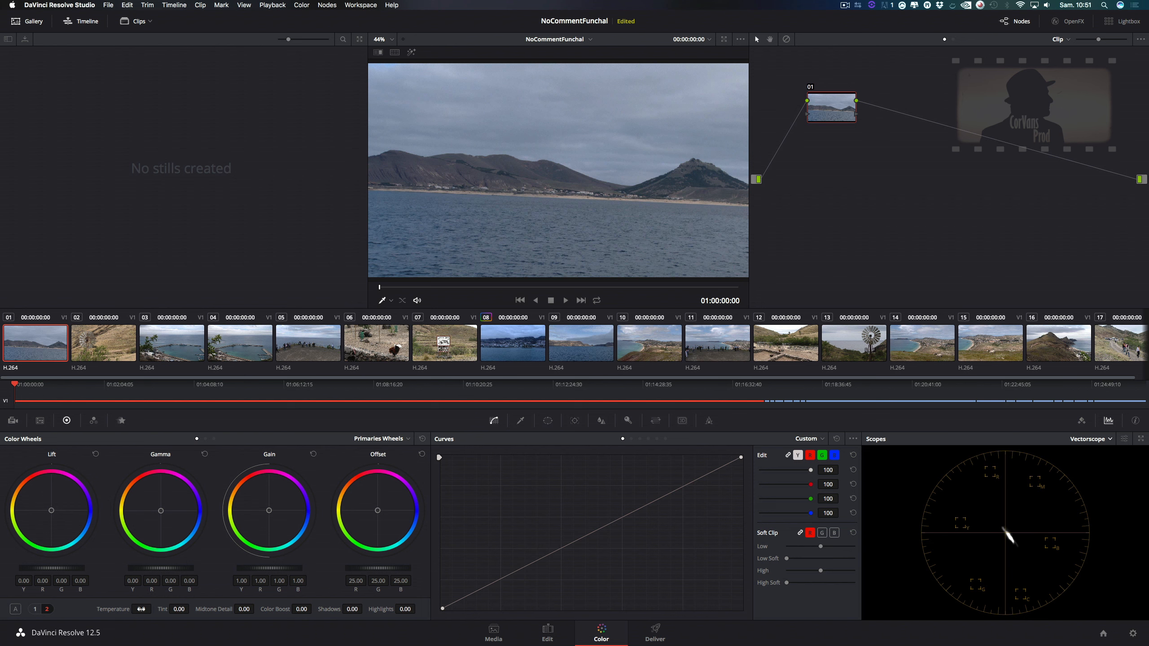
Try a warmer Temperature and separately a cooler one of -1550.0 on clip 01, and reset the primaries.
drag(141, 608, 154, 608)
drag(147, 611, 60, 610)
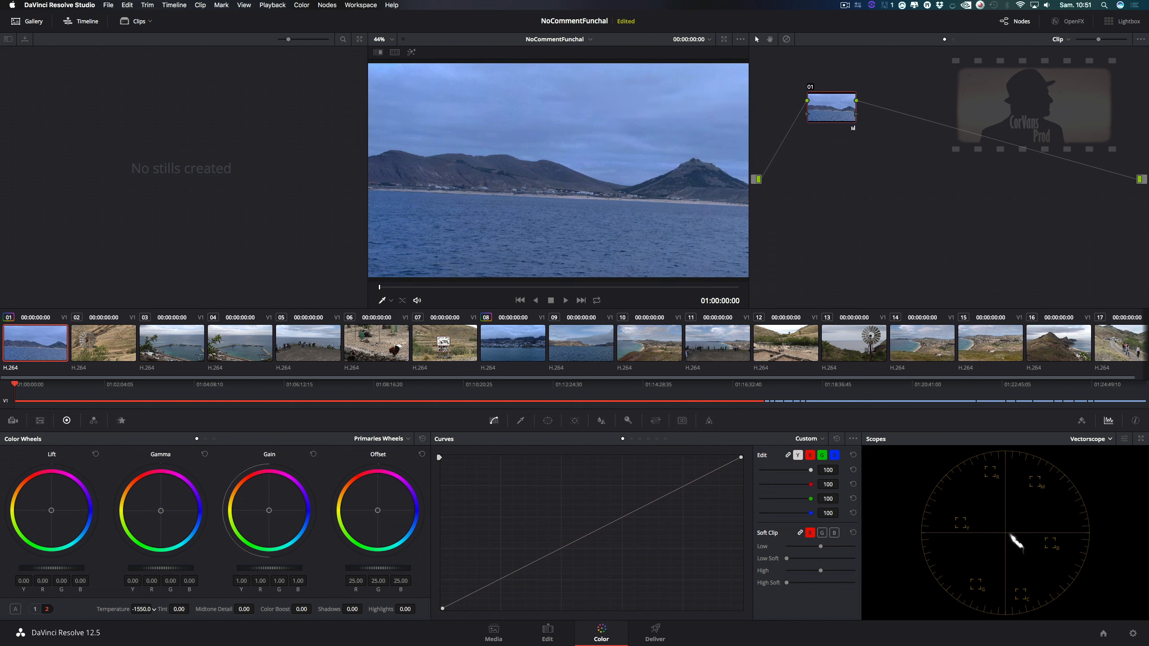
click(422, 439)
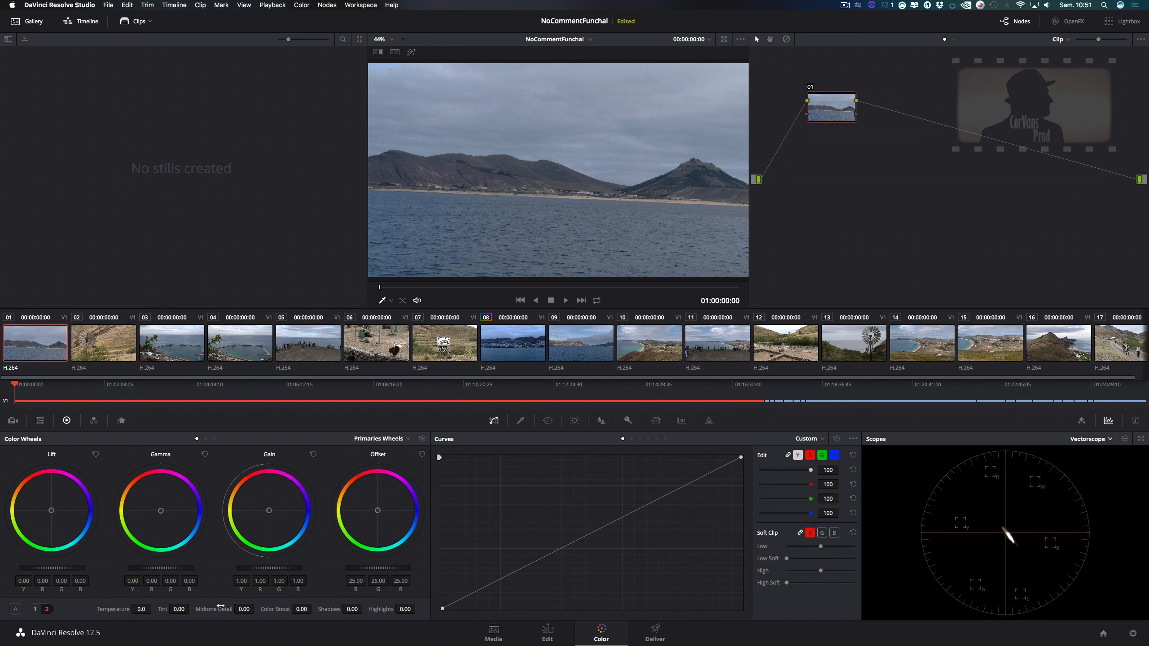
Return to the first set of primary adjustments and change the scope to Waveform for clip 01.
click(36, 608)
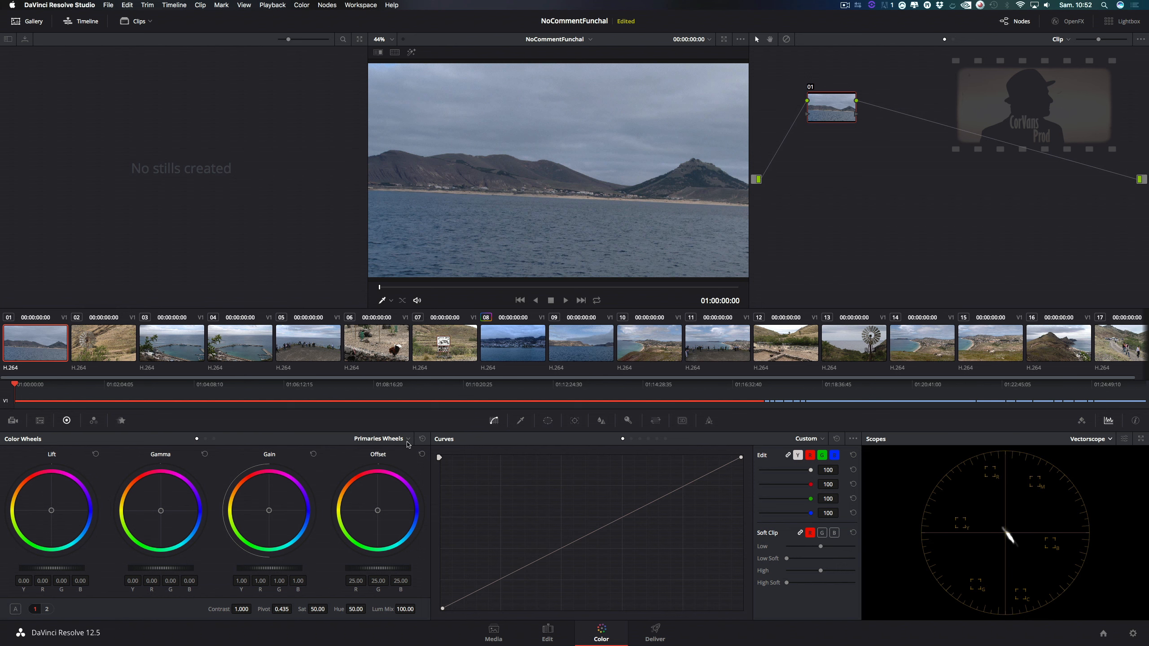
click(1090, 439)
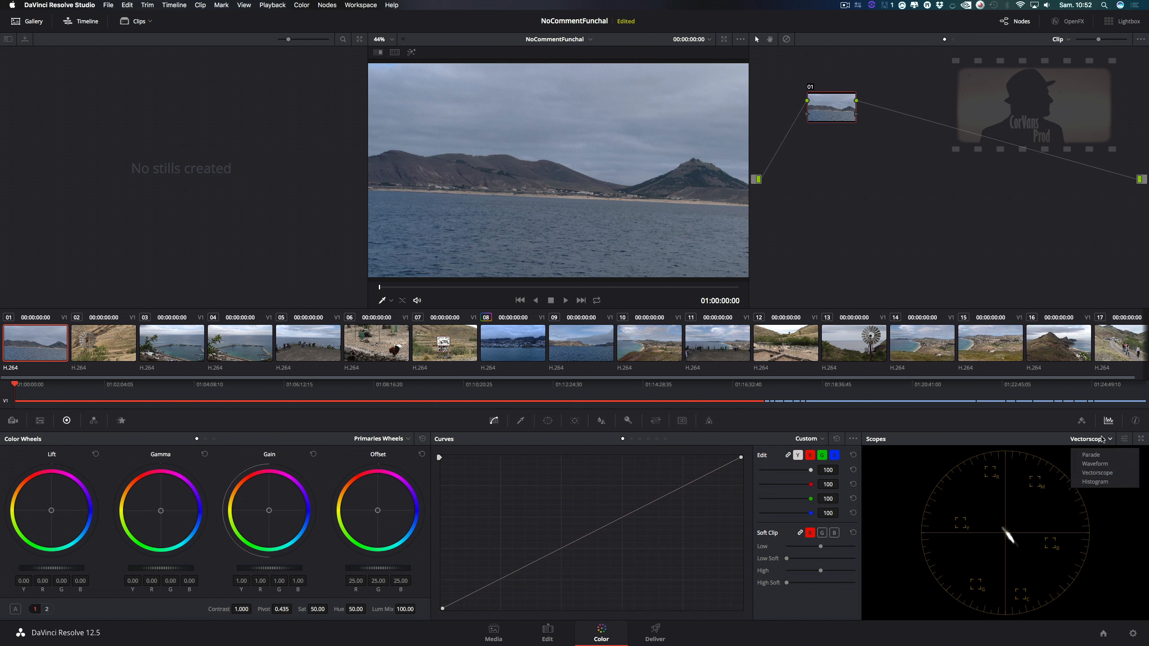
click(1094, 463)
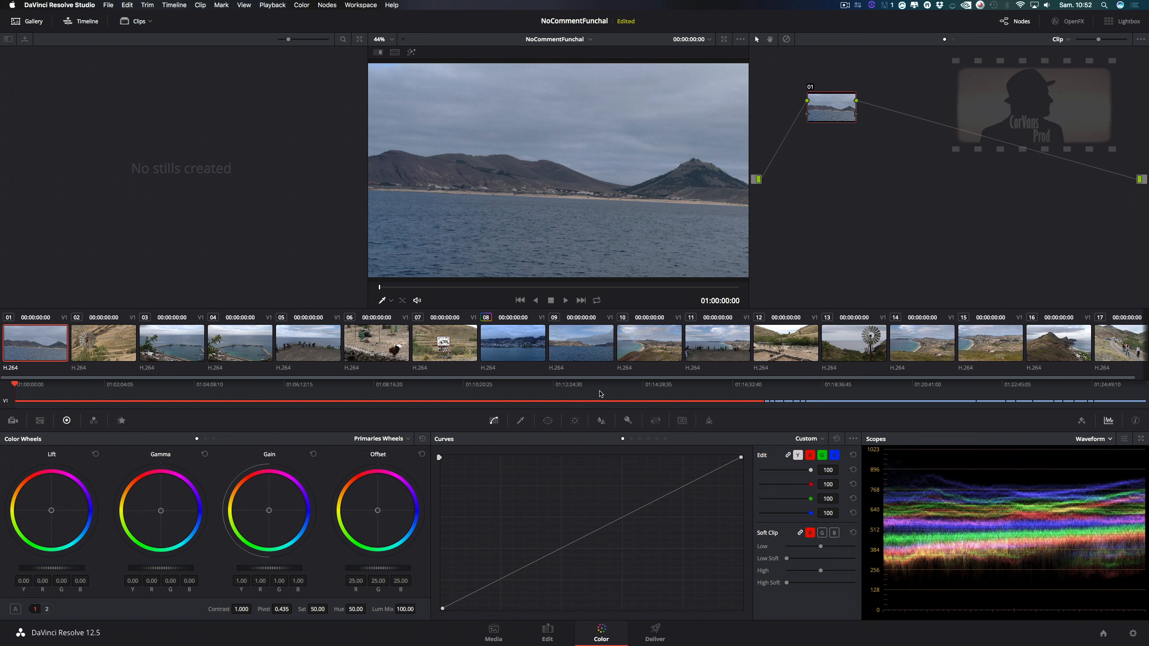
Compare the Log wheels with the Primaries Wheels by alternating between the two modes, finishing on Log.
click(412, 439)
click(385, 473)
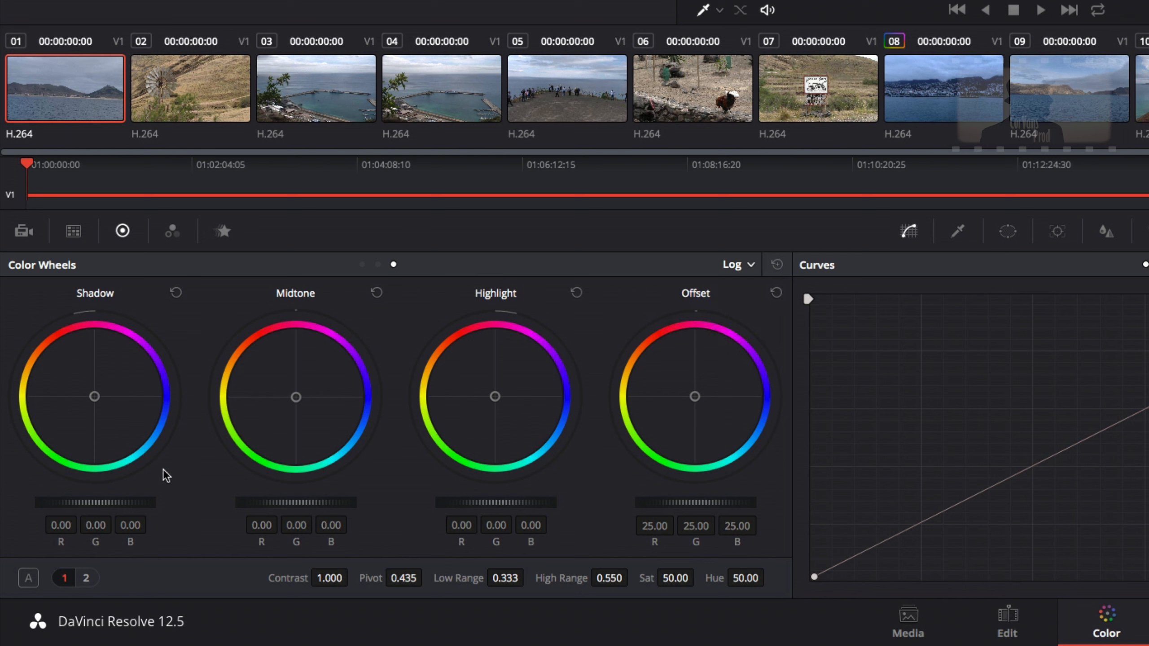
click(743, 266)
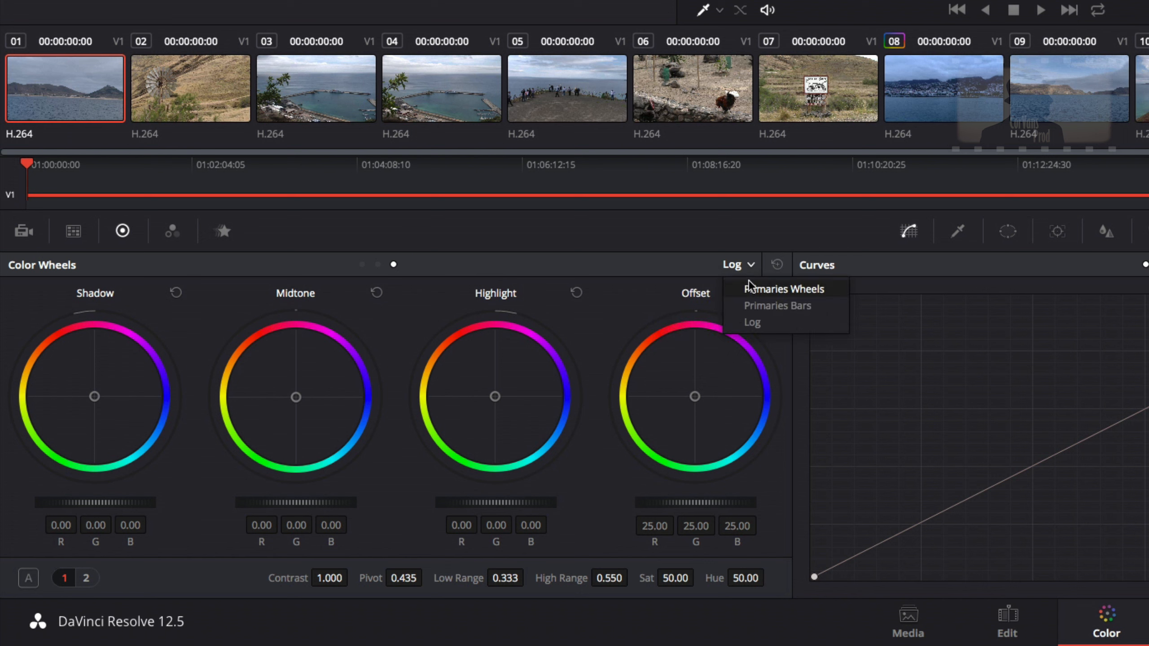
click(769, 289)
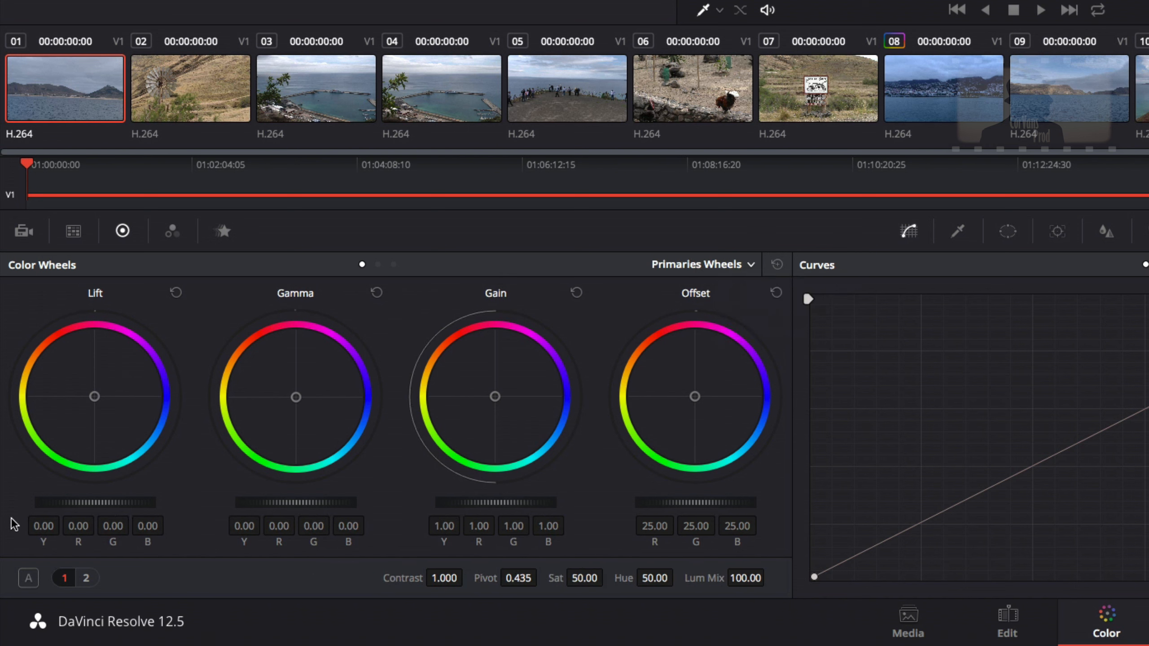
click(731, 264)
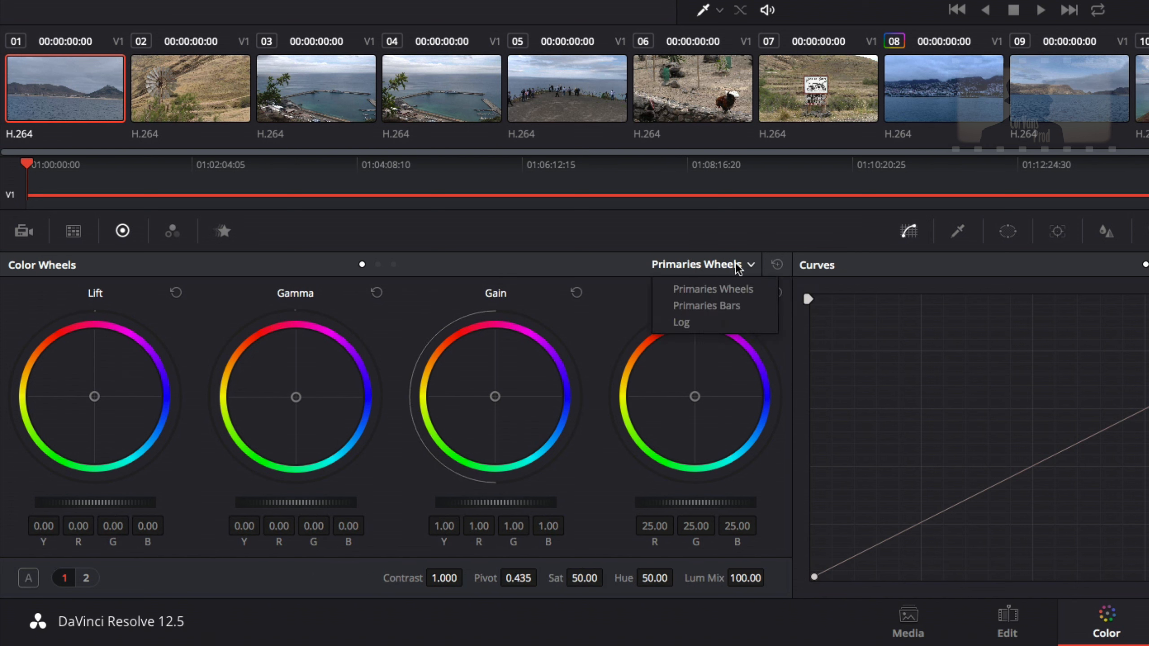
click(679, 323)
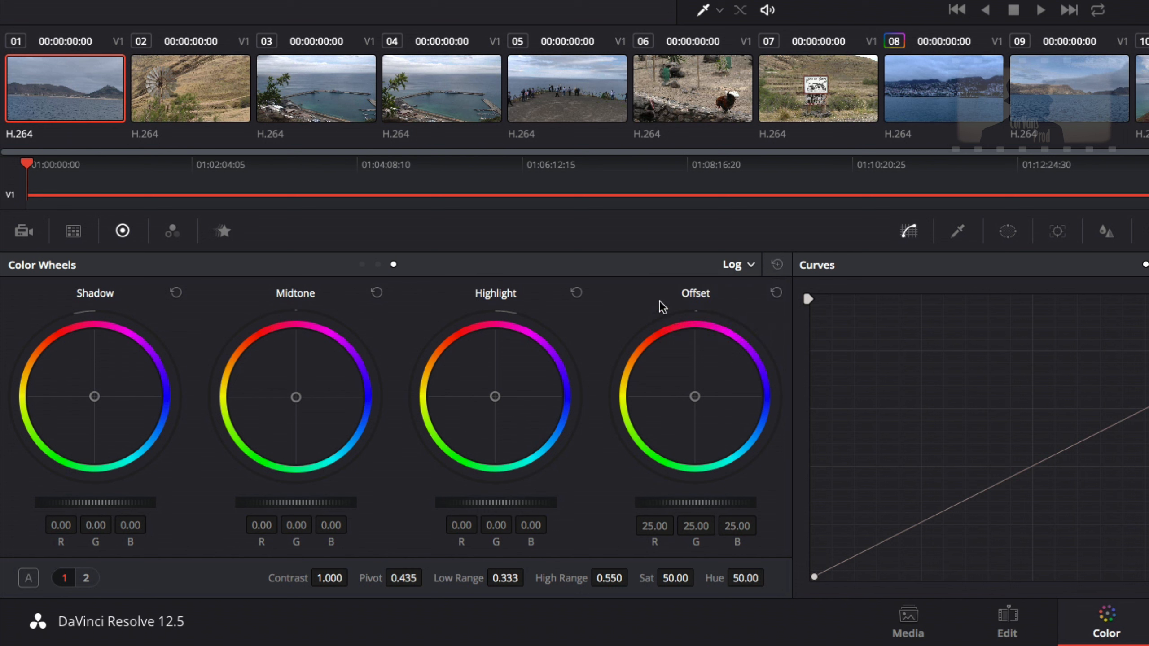
click(737, 266)
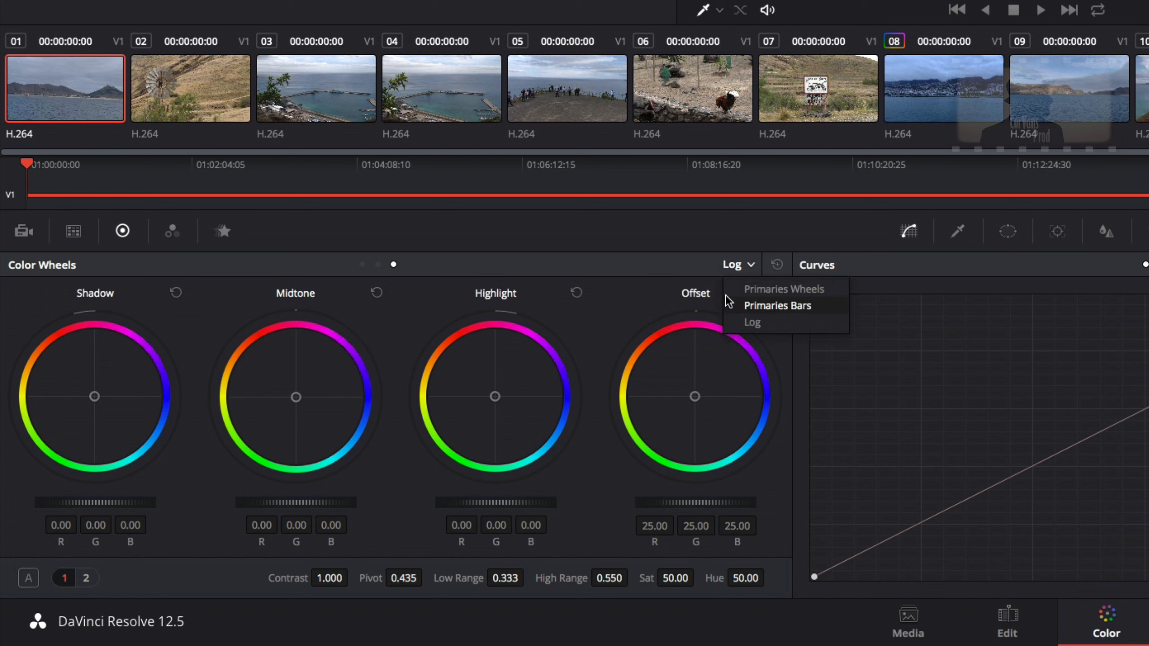
click(769, 289)
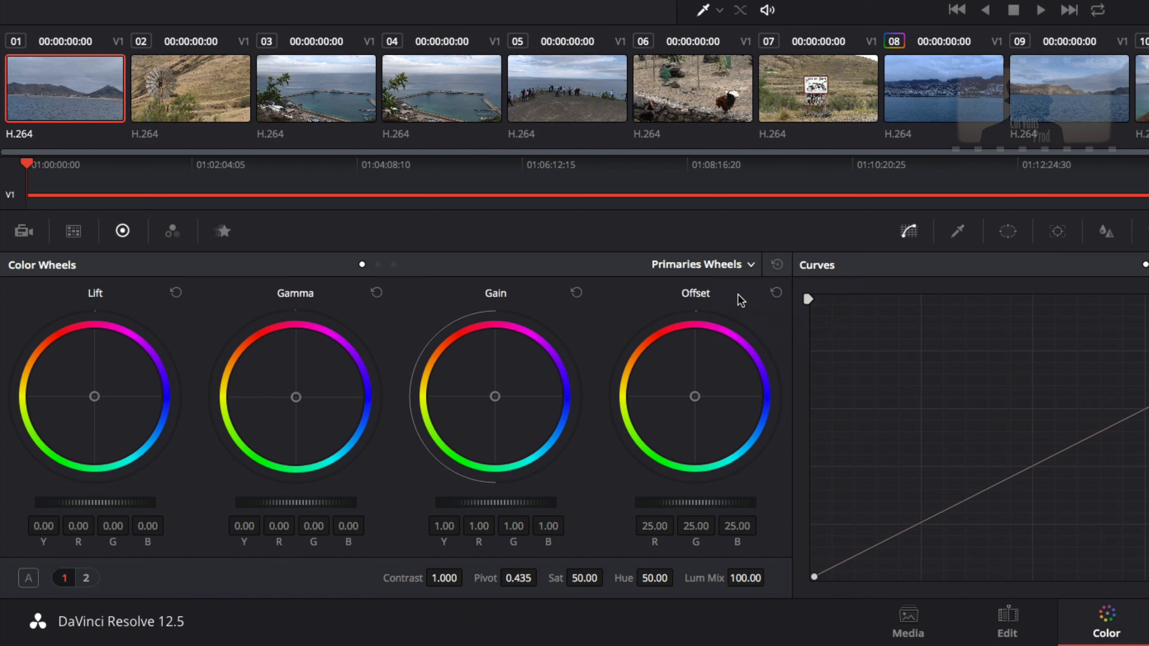
click(751, 265)
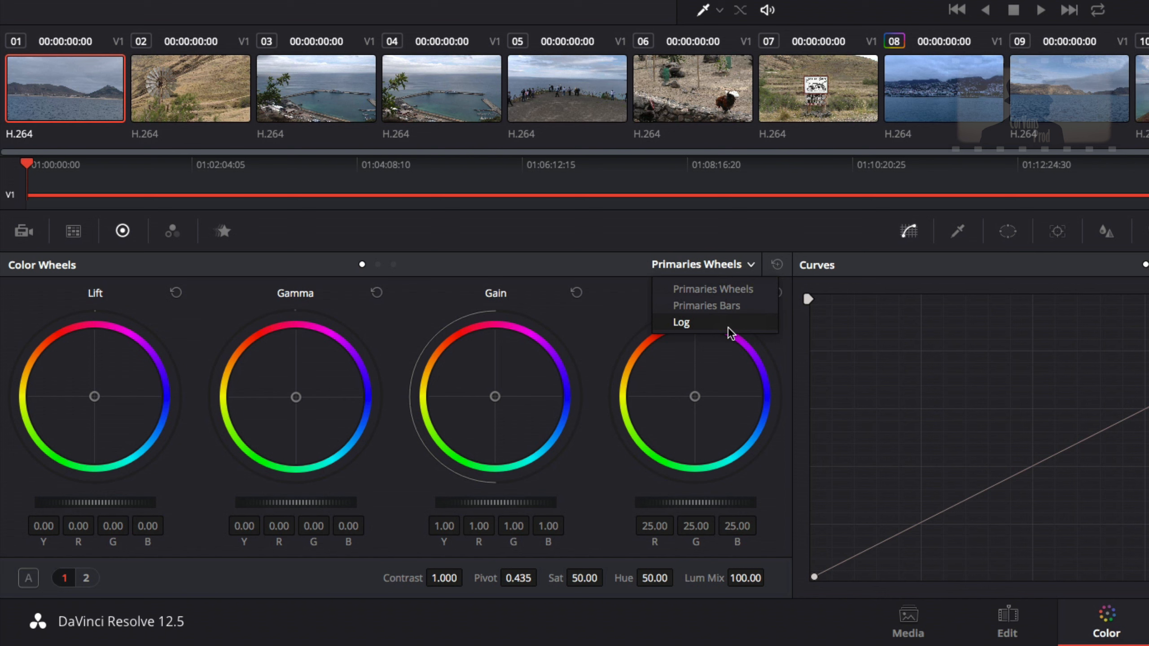
click(681, 322)
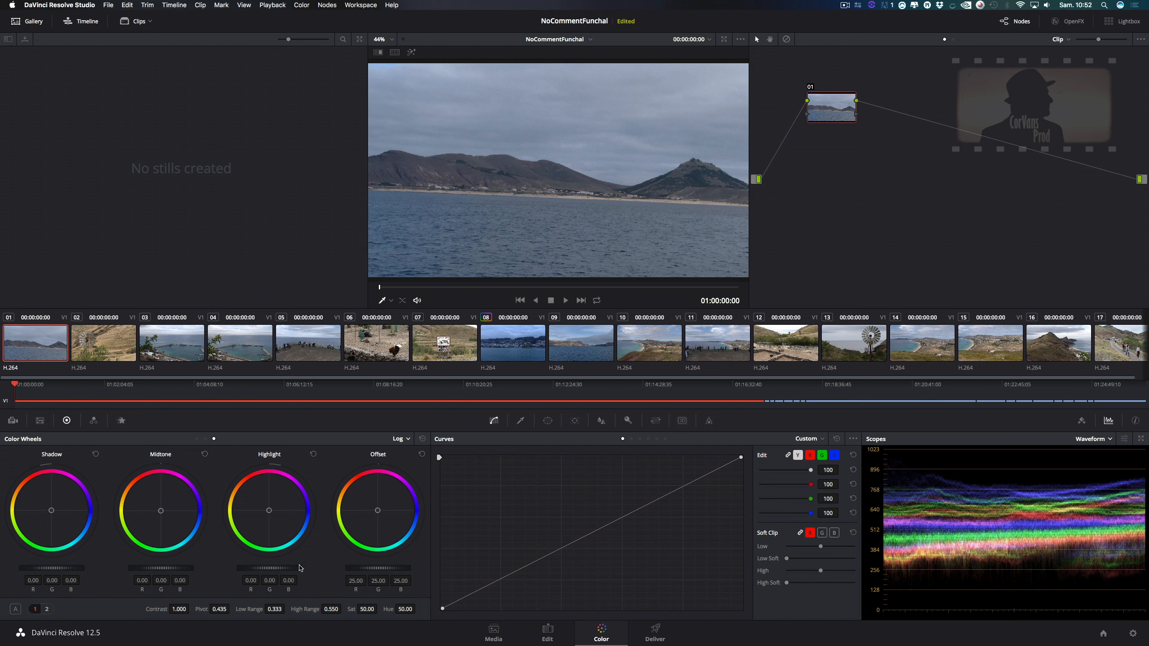
Try several Highlight levels and High Range values on clip 01, finishing at Highlight 0.24 and High Range 0.568.
drag(300, 568, 403, 568)
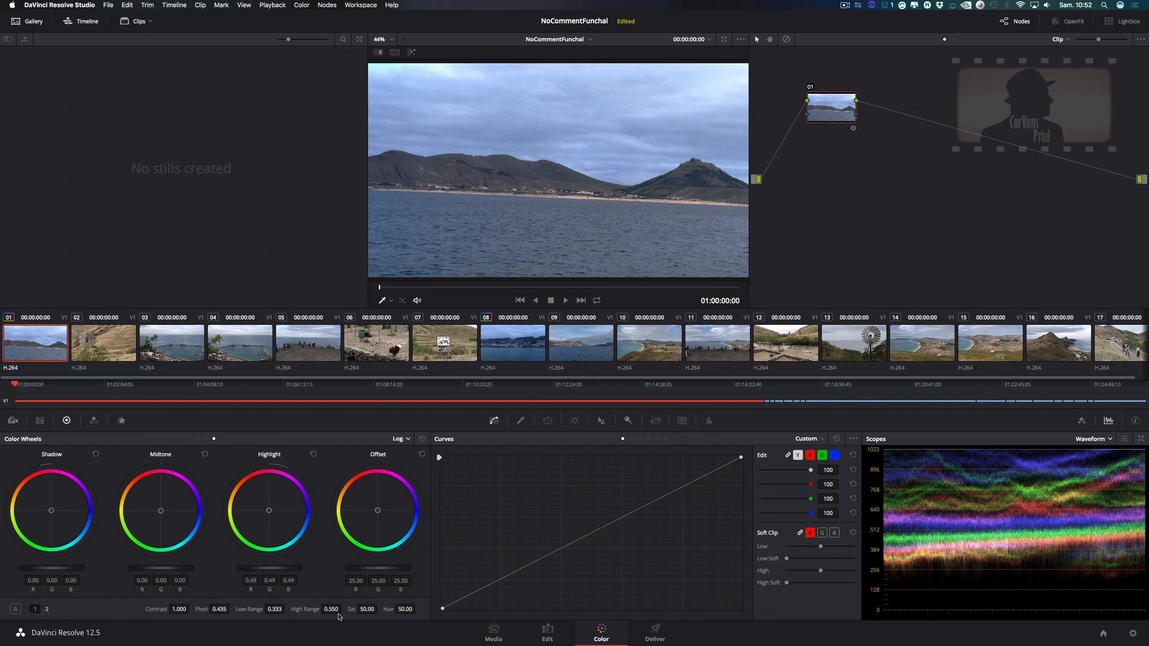
drag(321, 611, 344, 608)
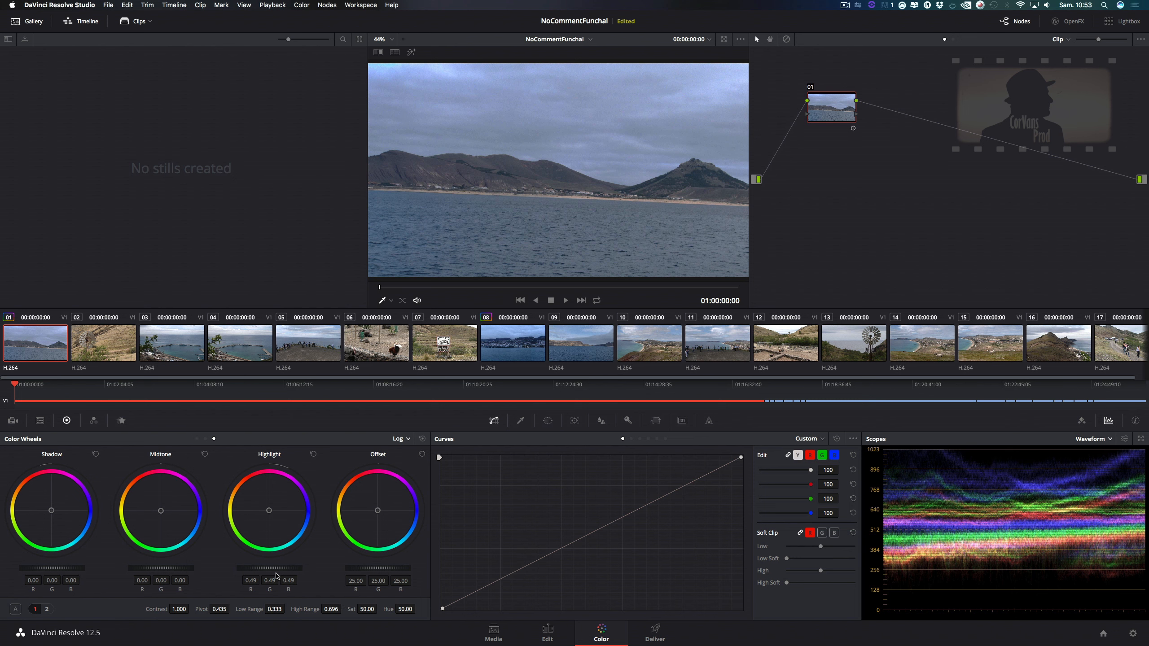
mouse_move(269, 568)
mouse_down()
mouse_move(312, 568)
mouse_move(281, 568)
mouse_up()
drag(331, 609, 302, 608)
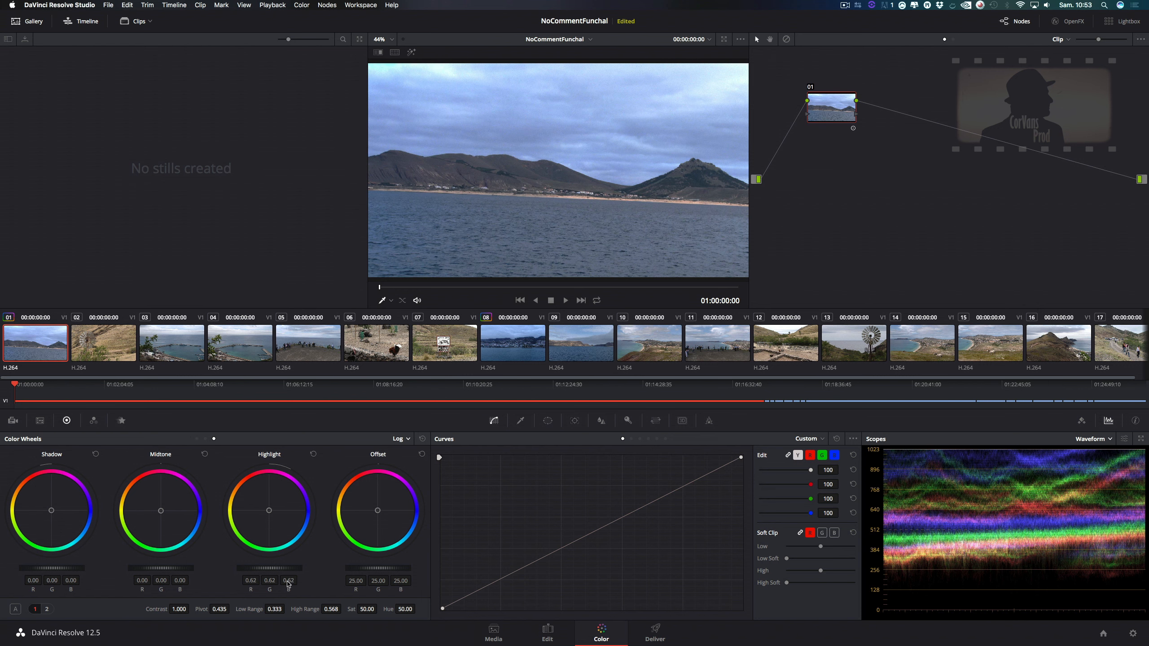
drag(266, 568, 232, 568)
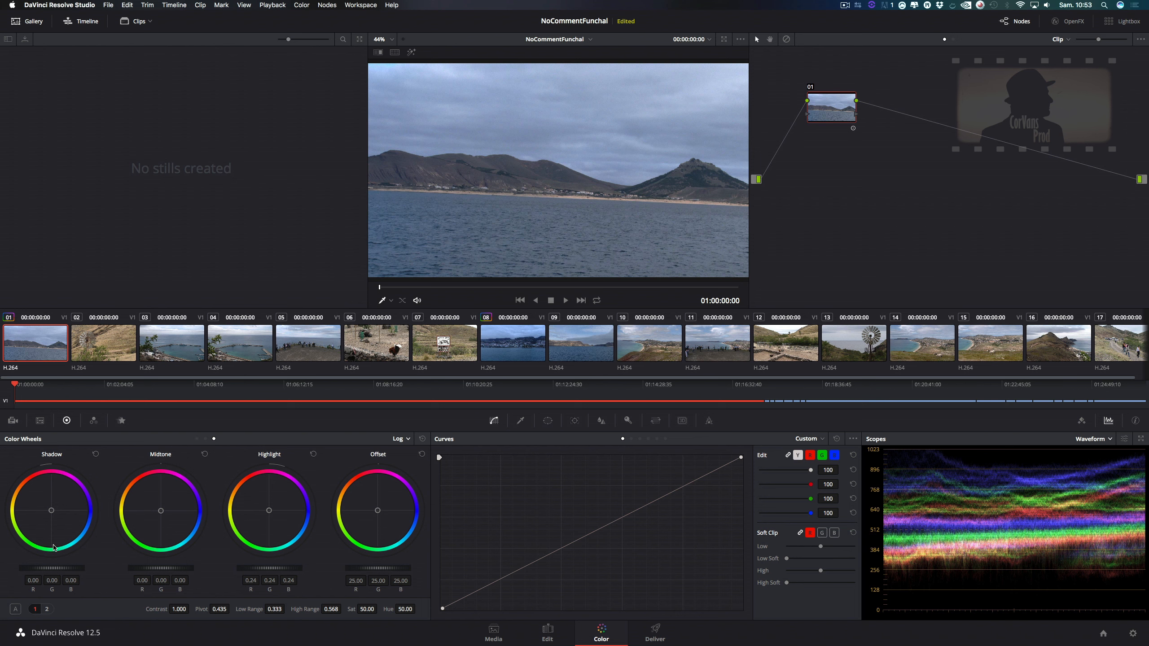
Lower the Log Shadow level of clip 01 to -0.36 and set Low Range to 0.403.
drag(48, 569, 41, 570)
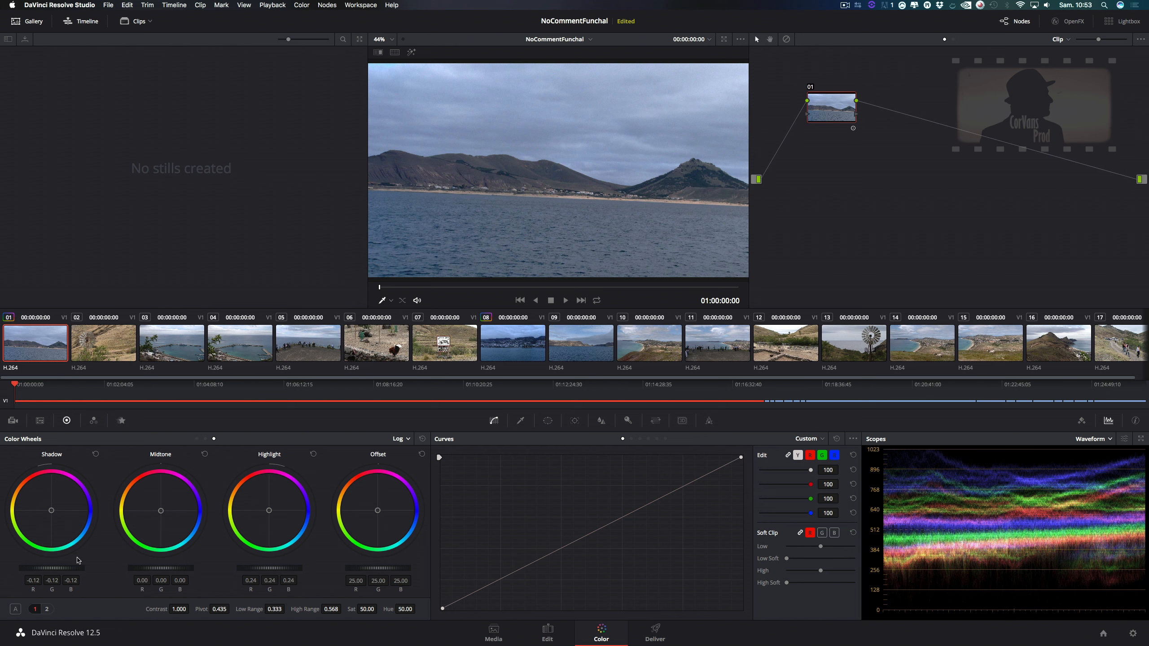
drag(70, 569, 65, 569)
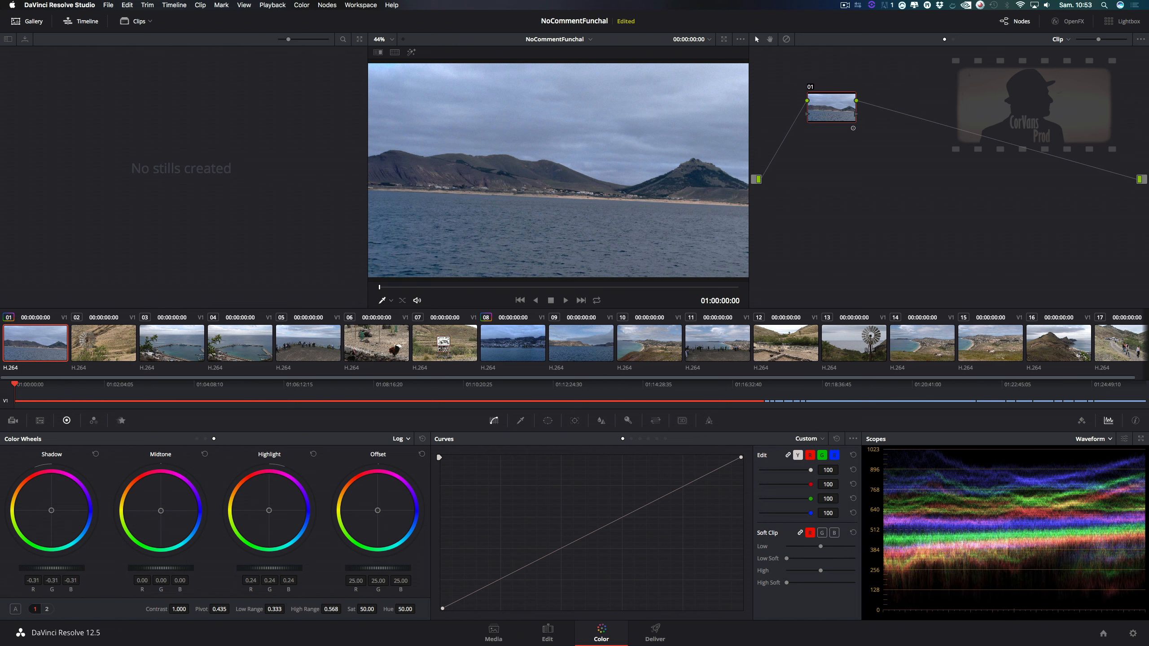
drag(51, 568, 45, 568)
mouse_move(278, 609)
mouse_down()
mouse_move(371, 609)
mouse_move(272, 609)
mouse_up()
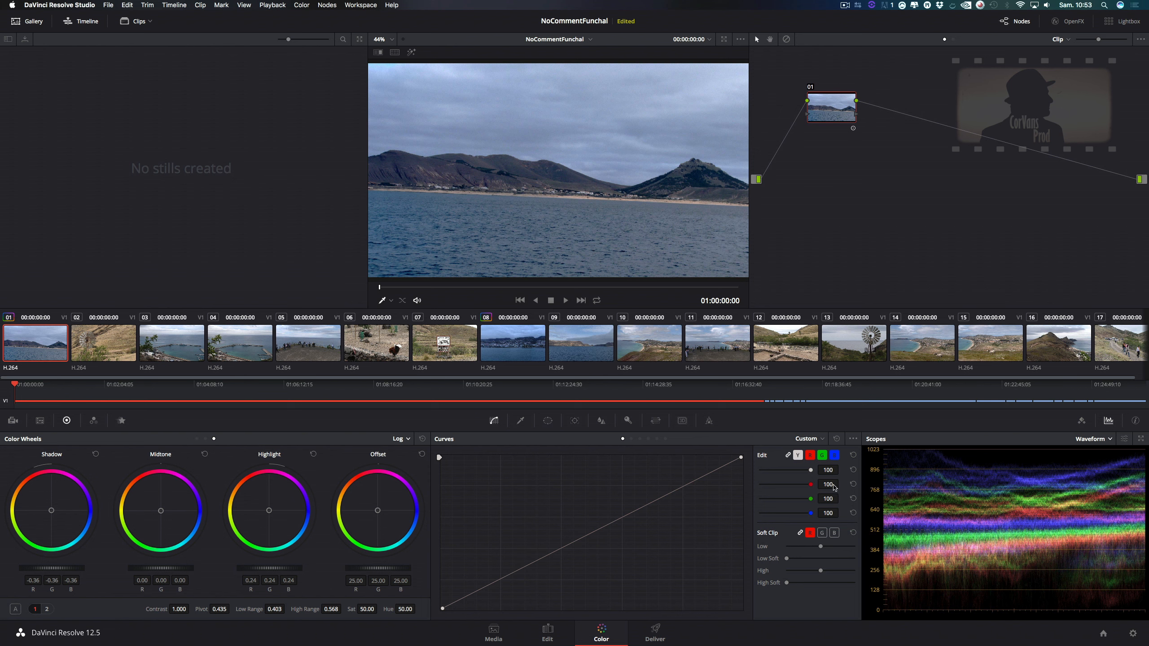
Try Gain 1.61 and 1.13, Gamma -0.06 and Lift 0.40 with the Primaries Wheels, and reset them.
click(406, 438)
click(408, 453)
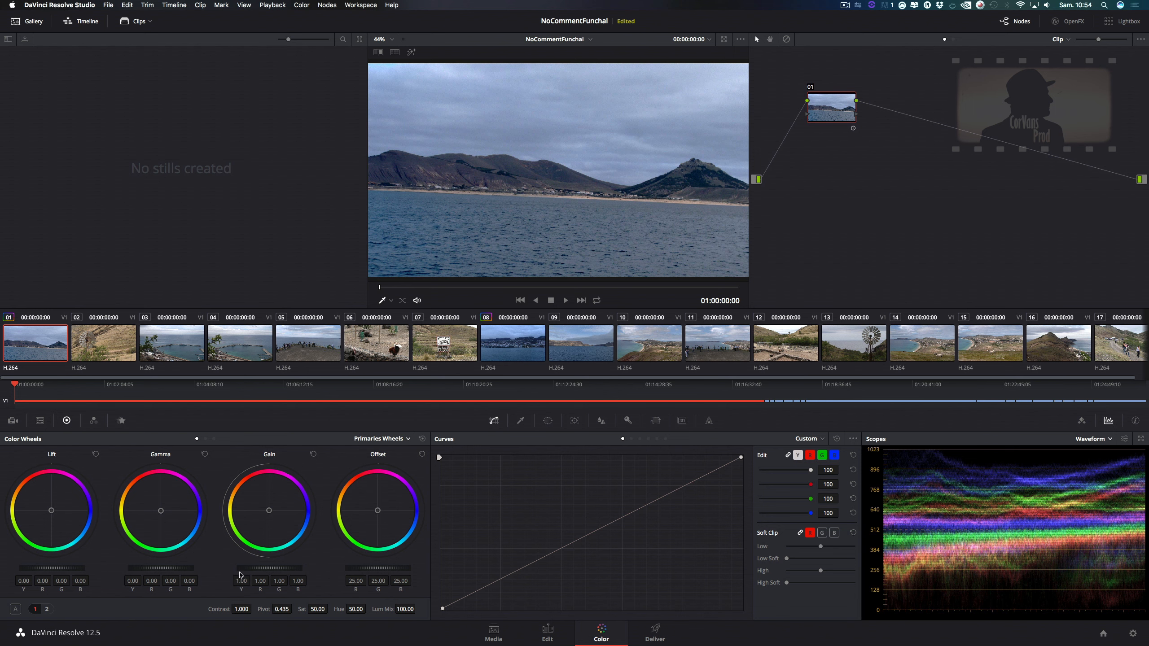
drag(241, 581, 328, 580)
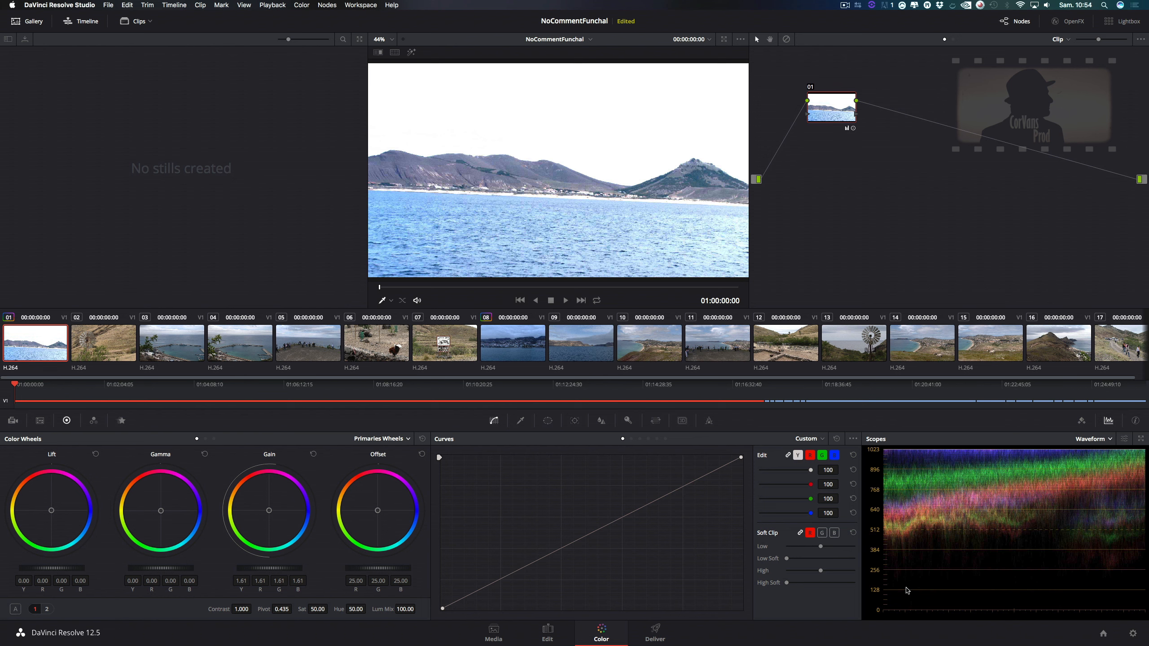
drag(272, 576, 145, 564)
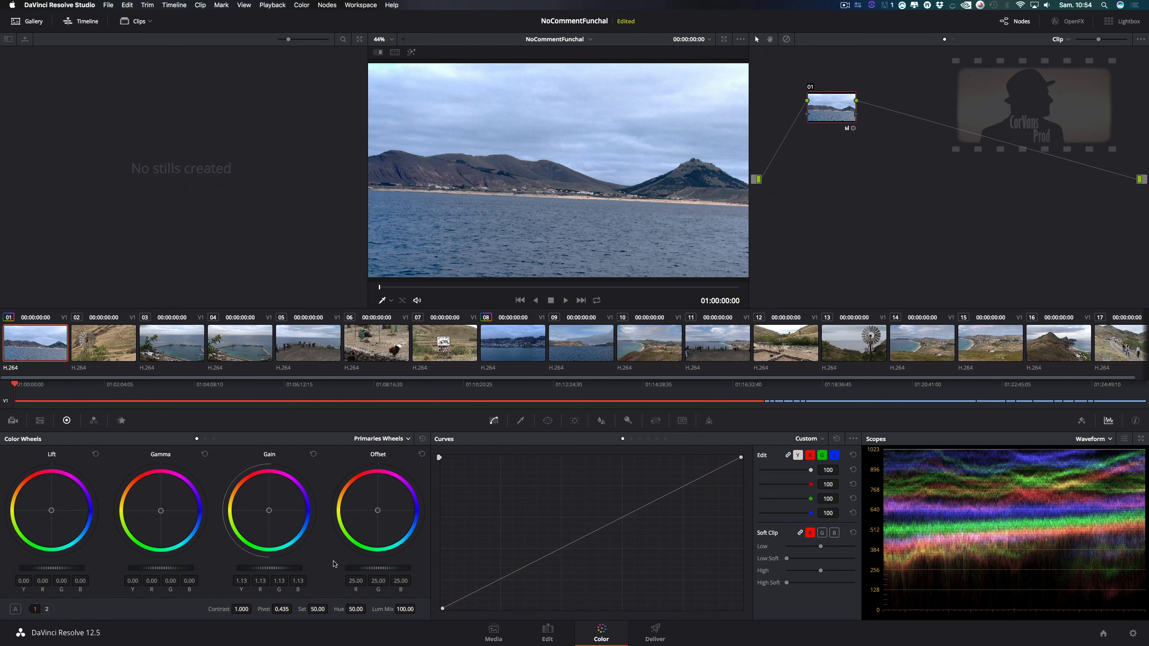
mouse_move(161, 568)
mouse_down()
mouse_move(134, 568)
mouse_move(174, 568)
mouse_move(136, 568)
mouse_move(163, 568)
mouse_move(147, 568)
mouse_up()
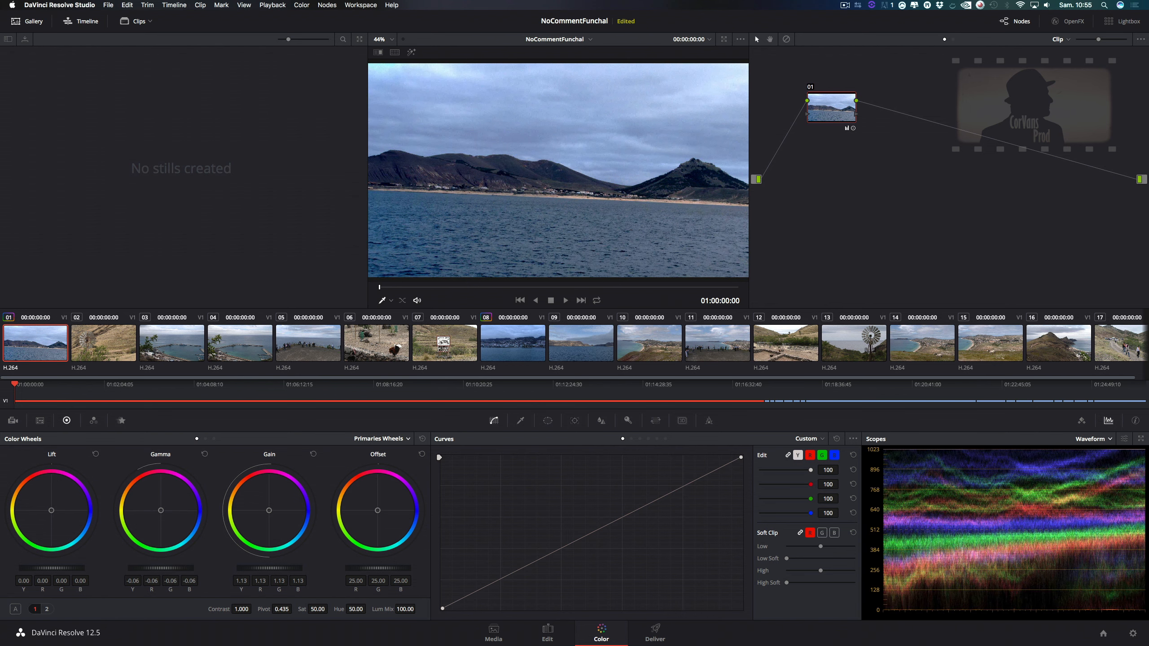
drag(38, 571, 83, 571)
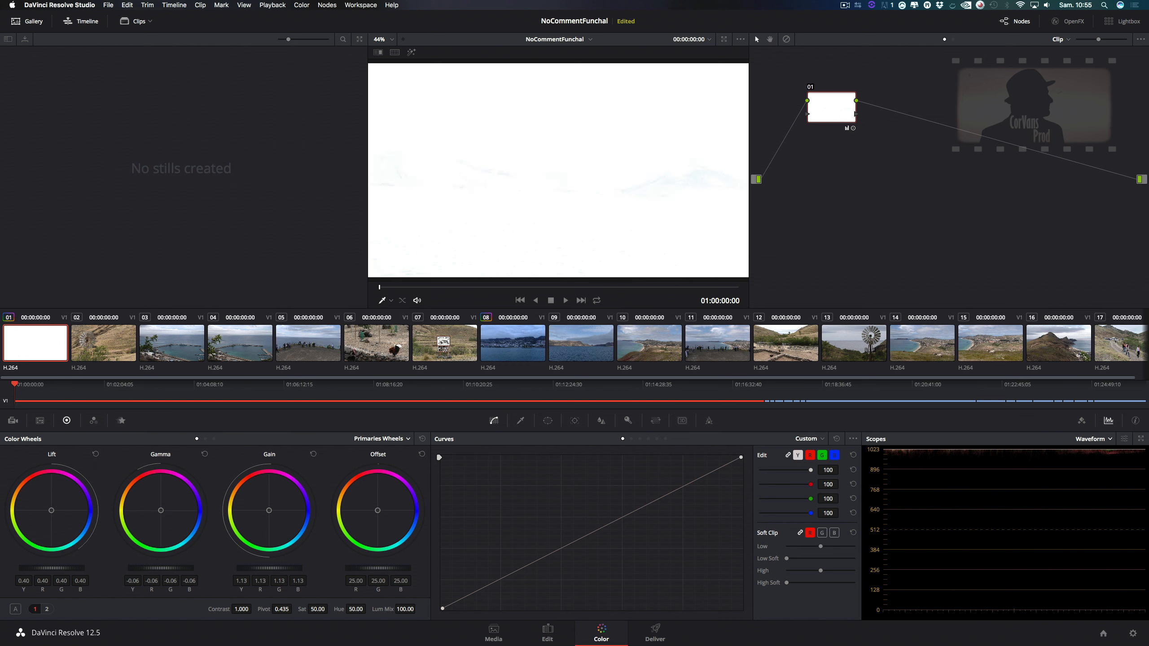
key(shift+Home)
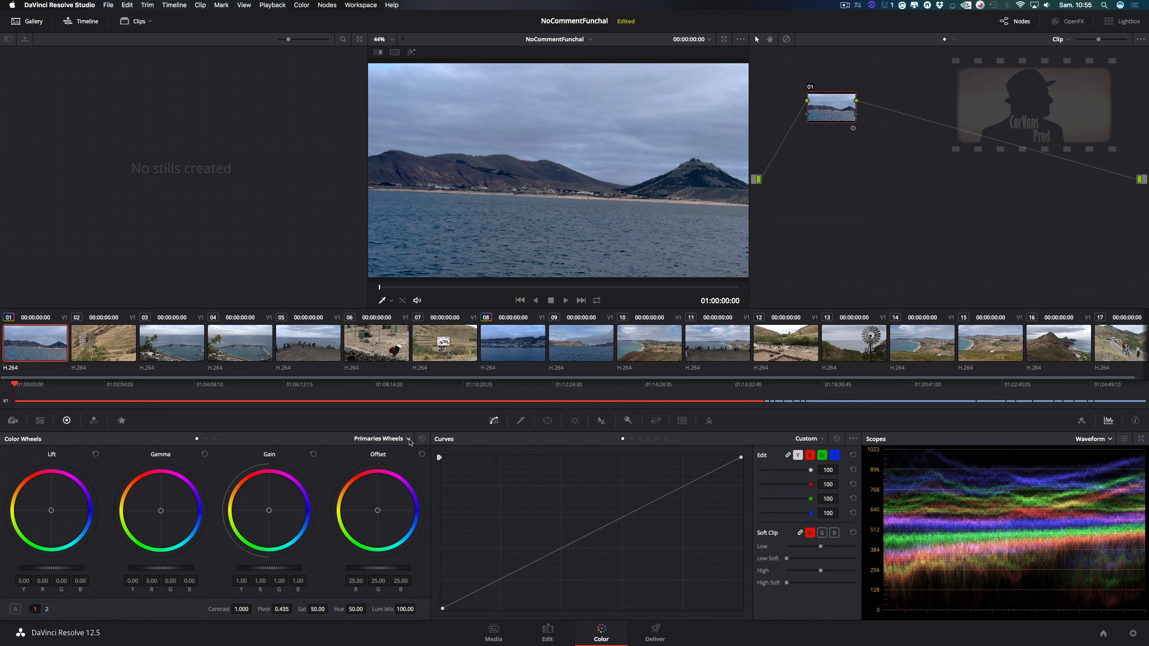
Return to the Log wheels and set Shadow to -0.46, Low Range to 0.351 and High Range to 0.680.
click(408, 439)
click(388, 473)
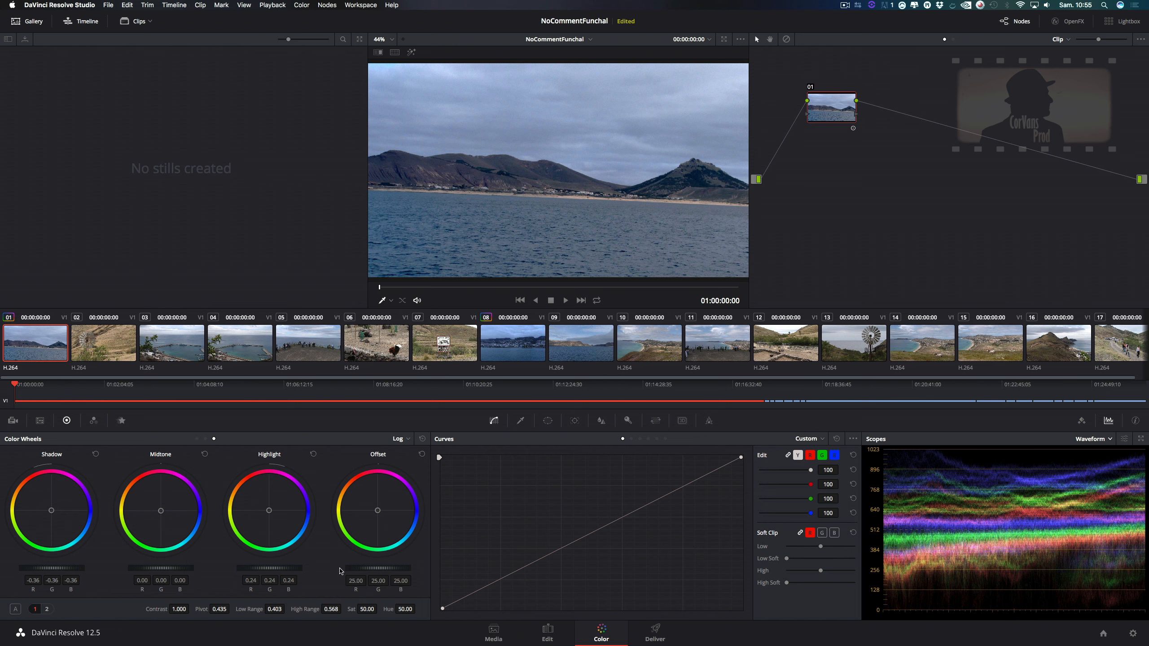
drag(282, 609, 287, 608)
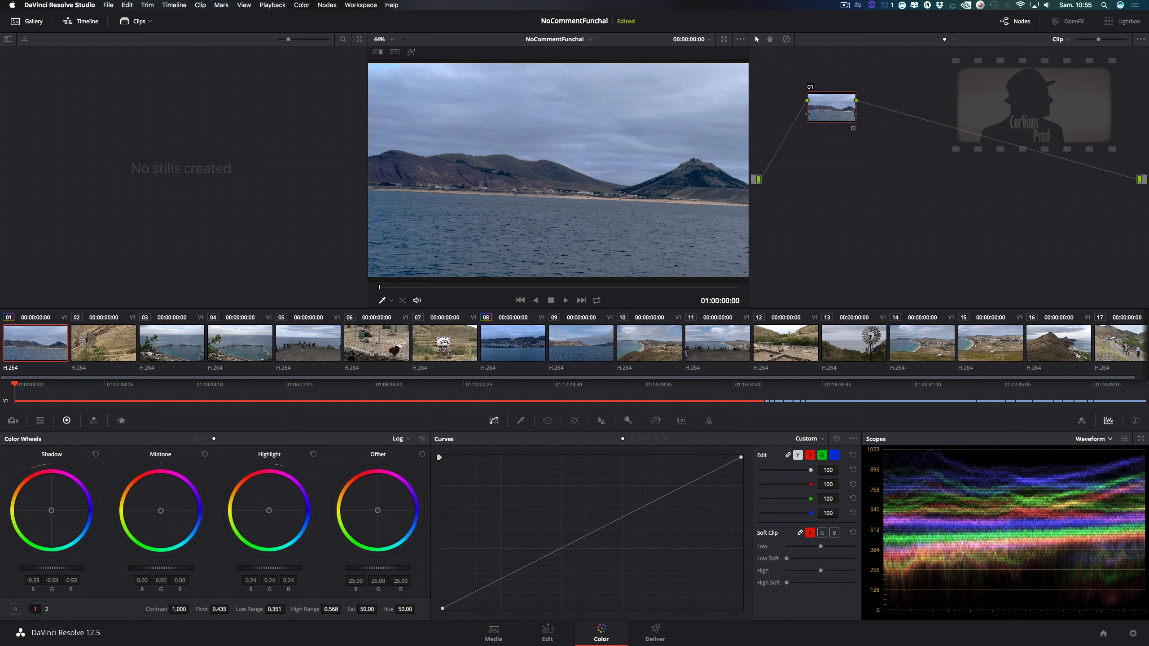
mouse_move(52, 568)
mouse_down()
mouse_move(76, 568)
mouse_move(54, 568)
mouse_up()
mouse_move(62, 569)
mouse_down()
mouse_move(89, 569)
mouse_move(55, 570)
mouse_up()
drag(344, 609, 344, 607)
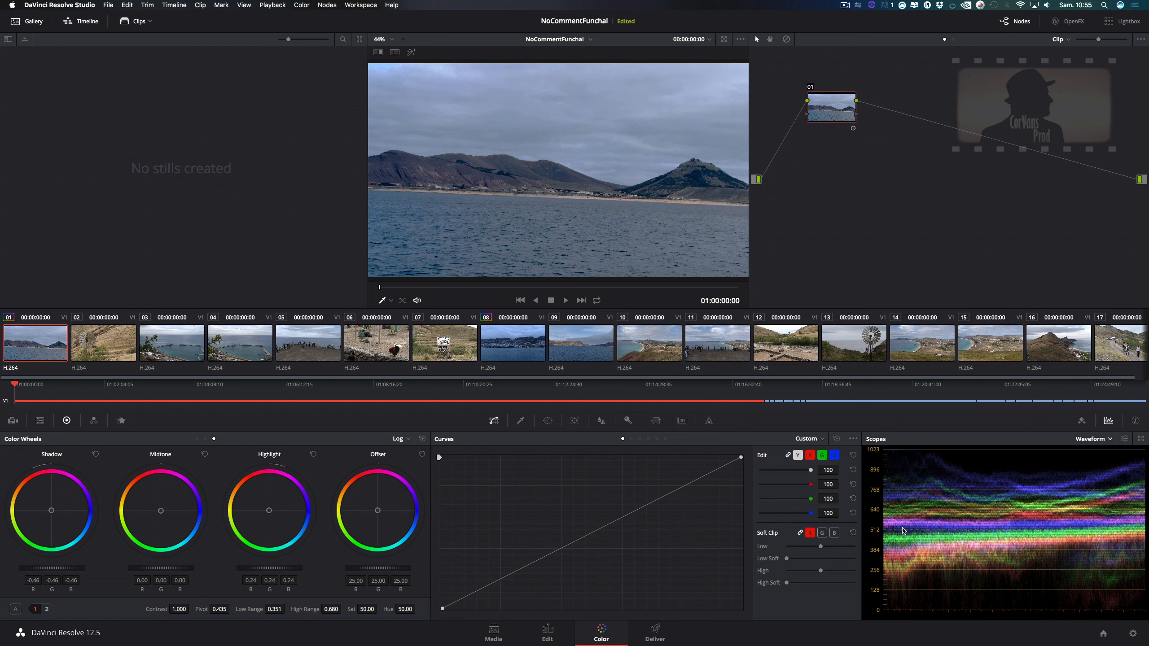
Tint the Log Highlight wheel toward violet and the Midtone wheel toward orange, setting High Range to 0.698 and Low Range to 0.333.
drag(252, 571, 276, 571)
mouse_move(265, 502)
mouse_down()
mouse_move(277, 510)
mouse_move(255, 509)
mouse_move(274, 507)
mouse_up()
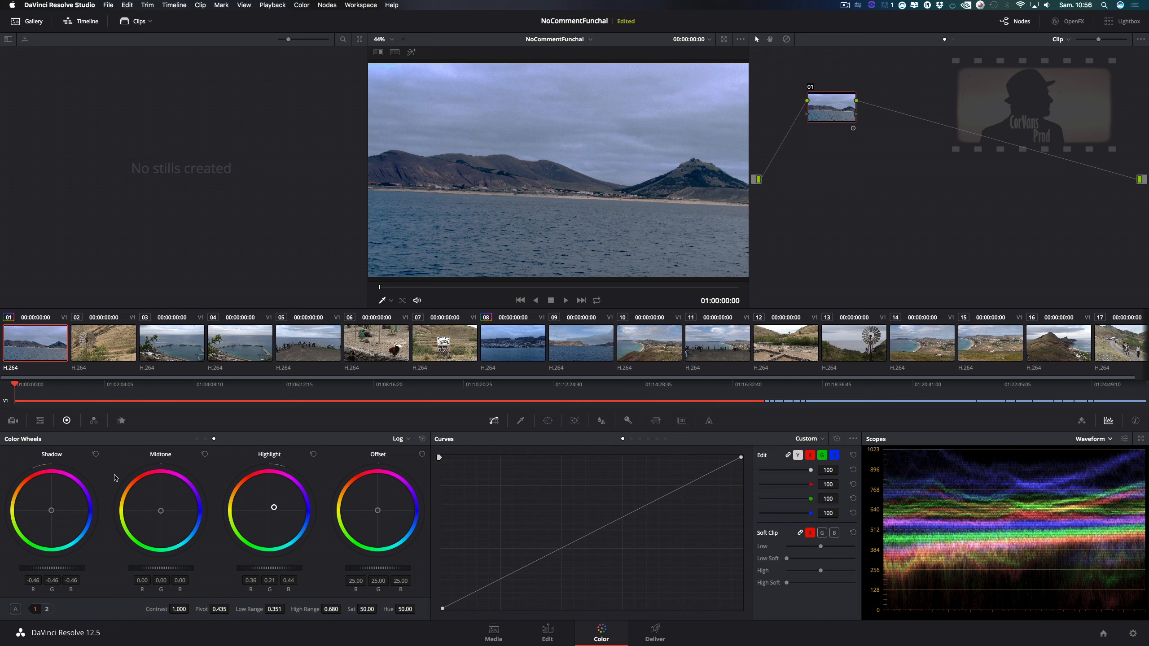
drag(325, 610, 280, 609)
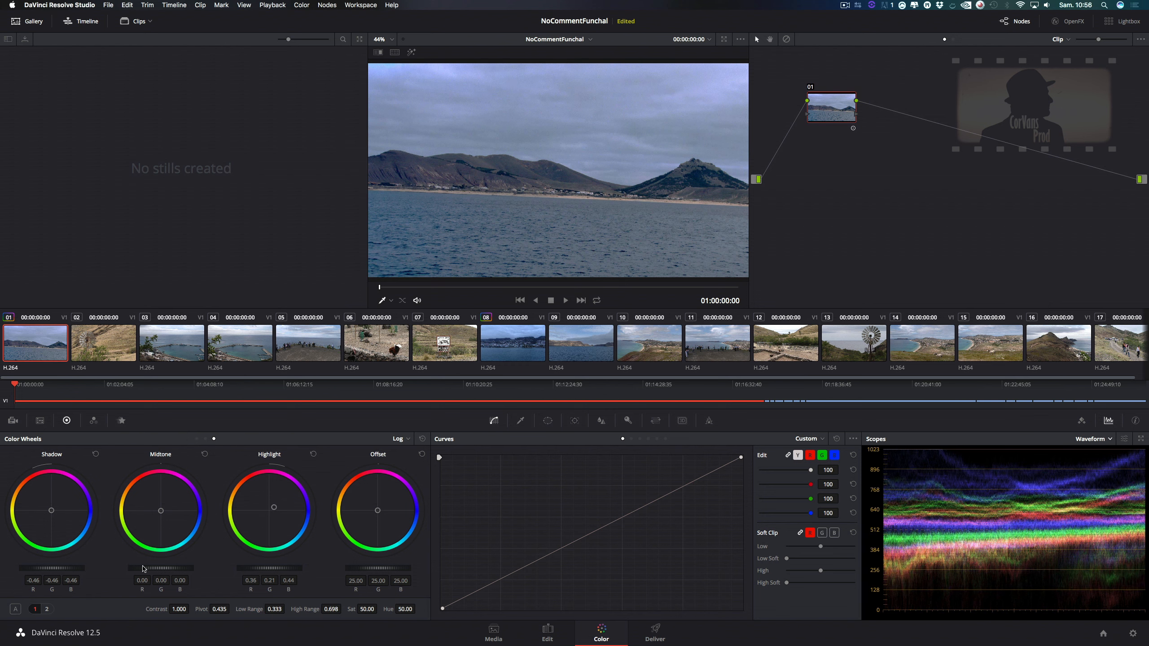
drag(141, 568, 119, 568)
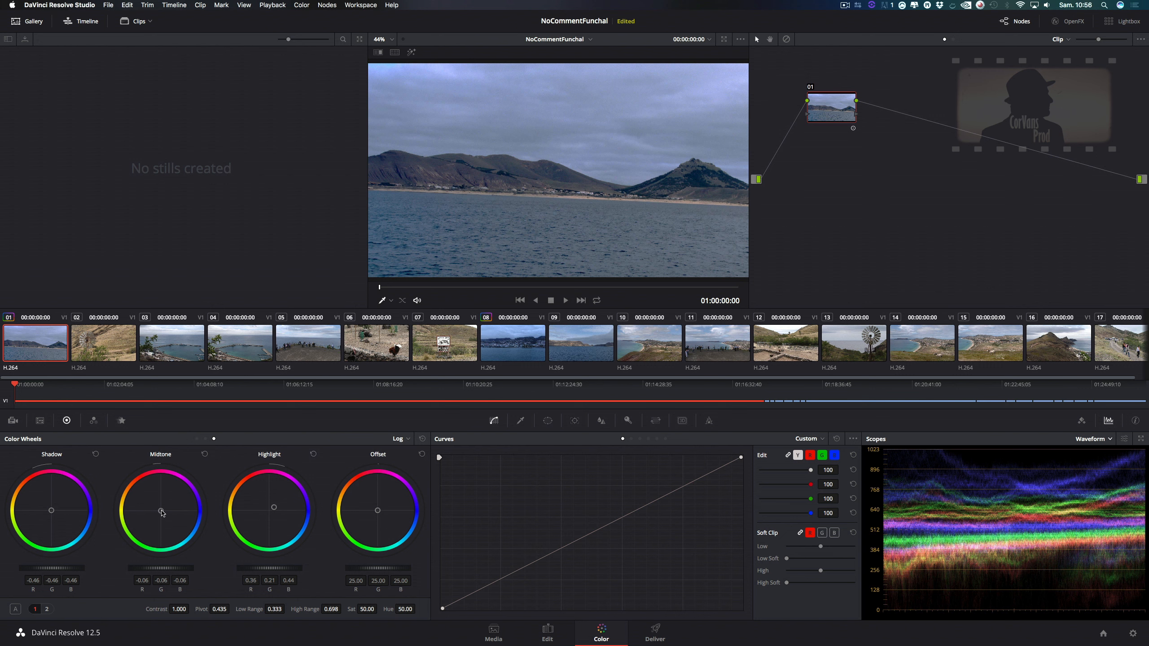
drag(162, 512, 151, 501)
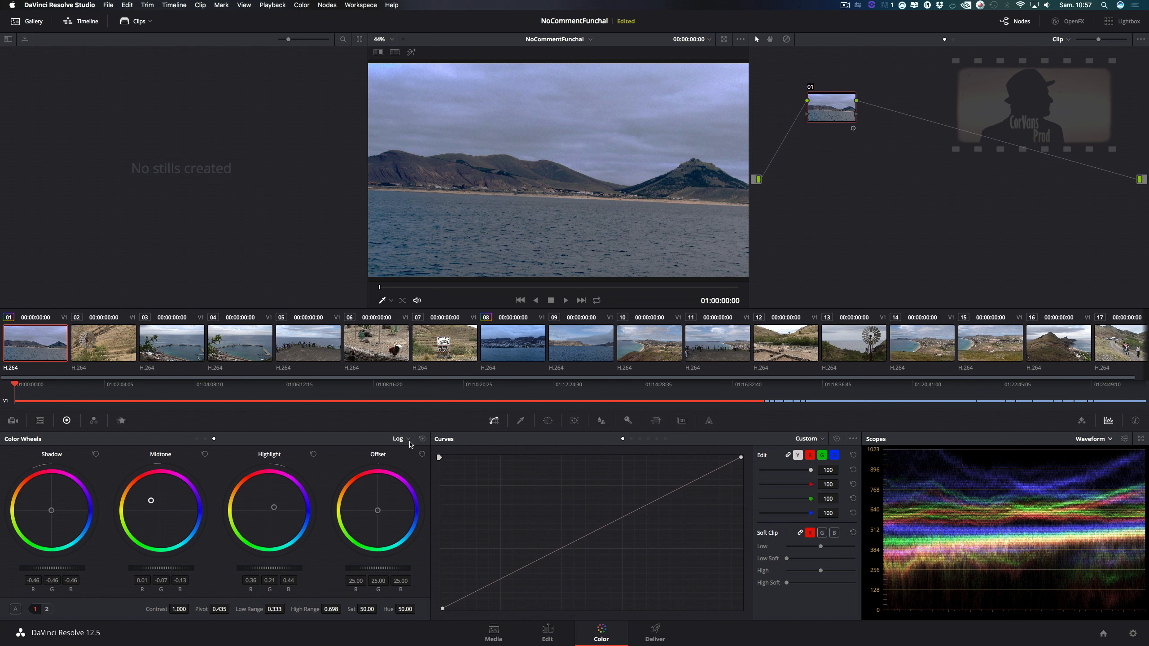
Check the Primaries Wheels against the Log grade on clip 01 and return to the Log wheels.
click(408, 440)
click(422, 454)
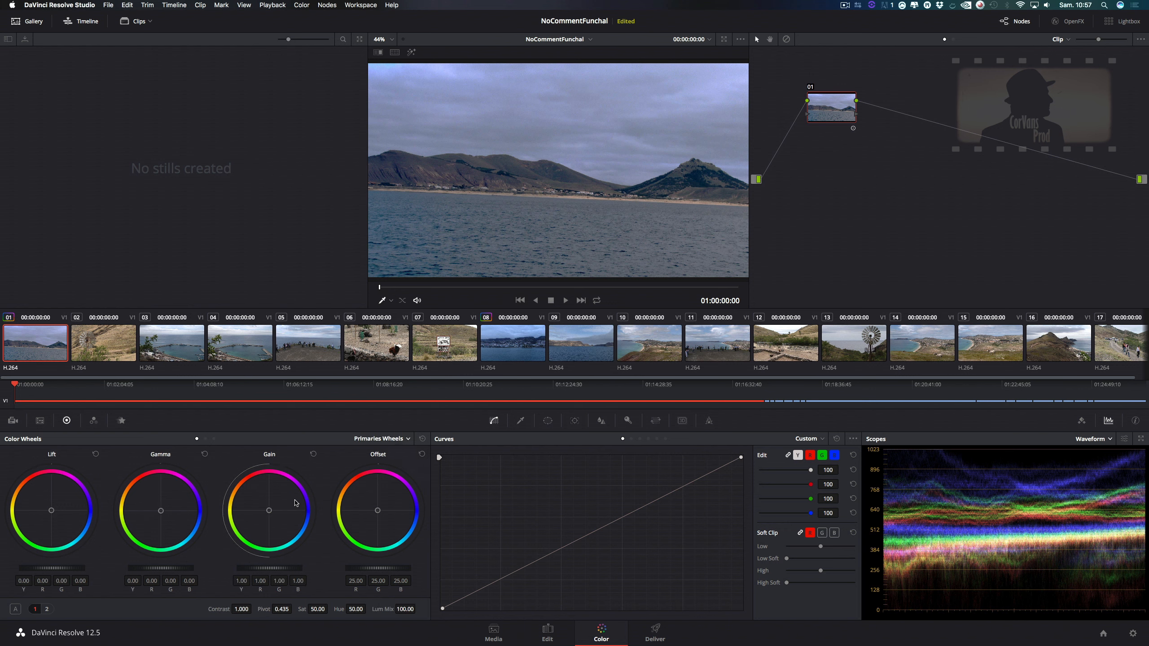
click(407, 439)
click(409, 473)
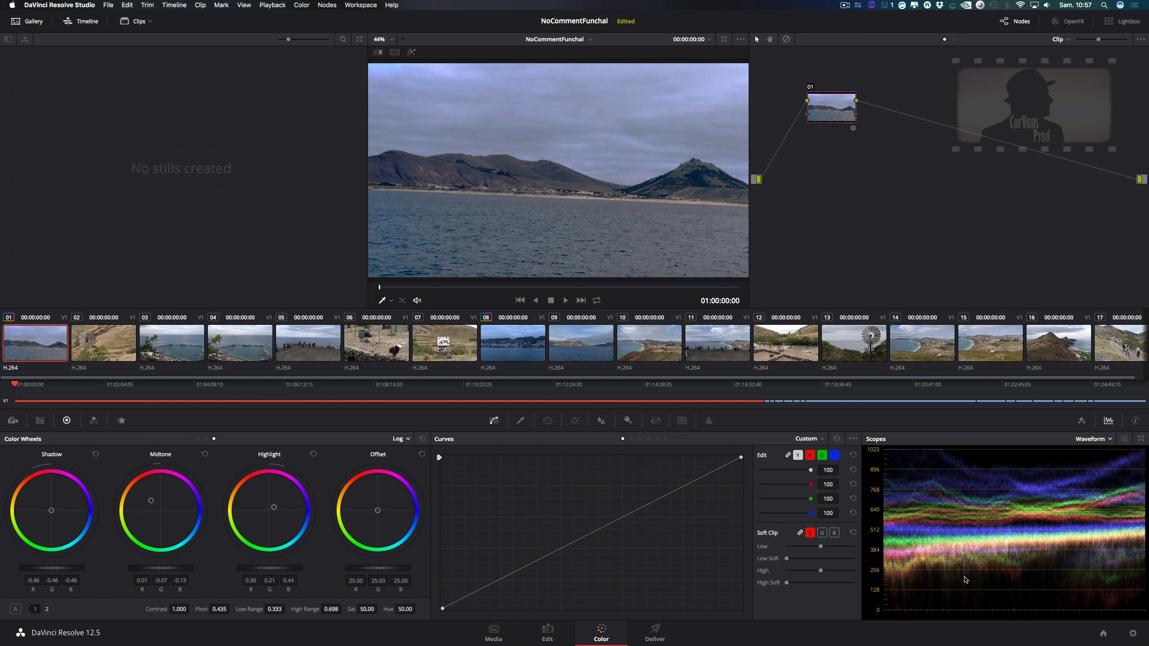
Change the scope to Vectorscope and try raising the Log Highlight to R 0.56, G 0.44, B 0.67.
click(1107, 438)
click(1101, 473)
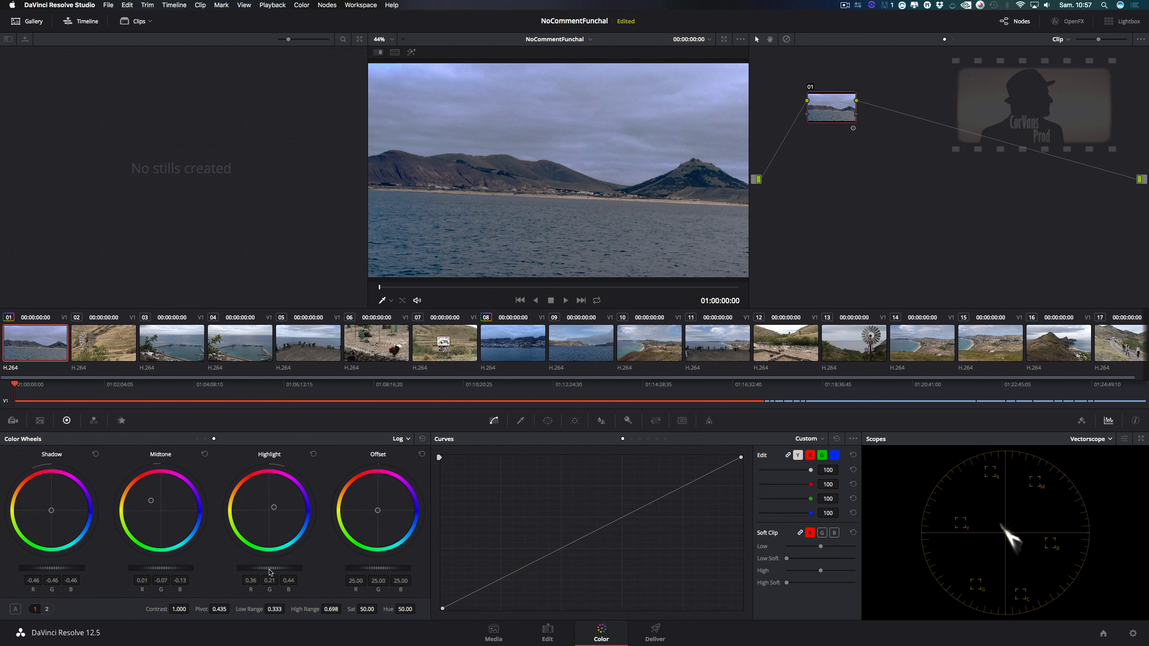
drag(270, 568, 296, 569)
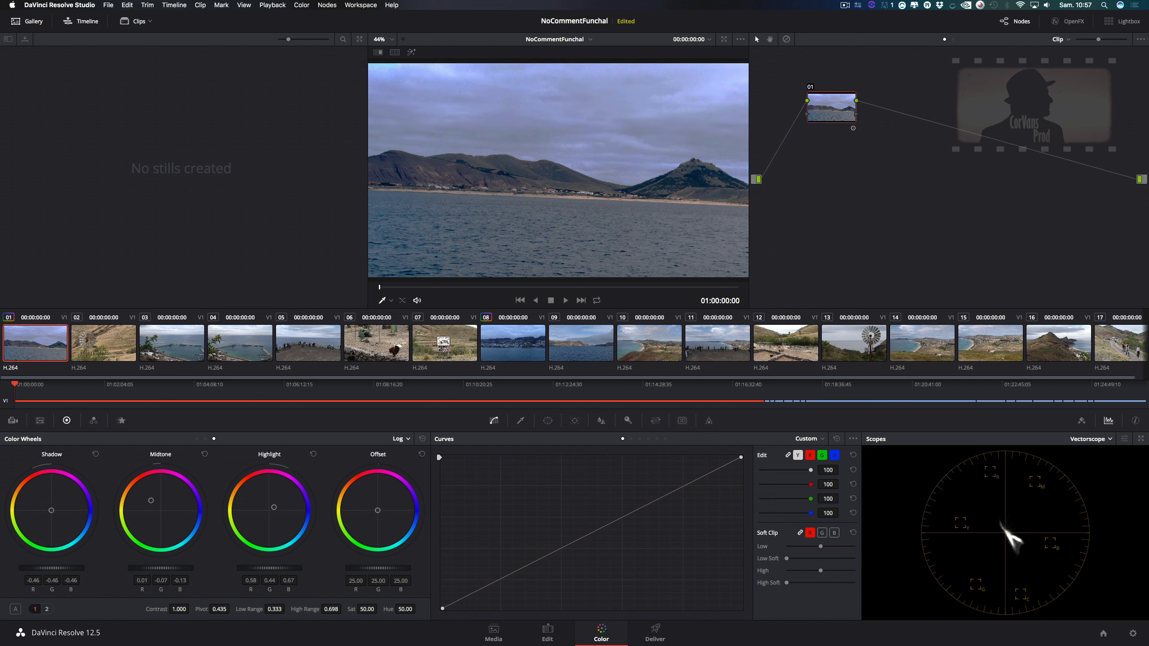
mouse_move(277, 510)
mouse_down()
mouse_move(265, 507)
mouse_move(284, 518)
mouse_move(276, 511)
mouse_up()
Reset all Log adjustments on clip 01 and return to the Primaries Wheels.
click(422, 438)
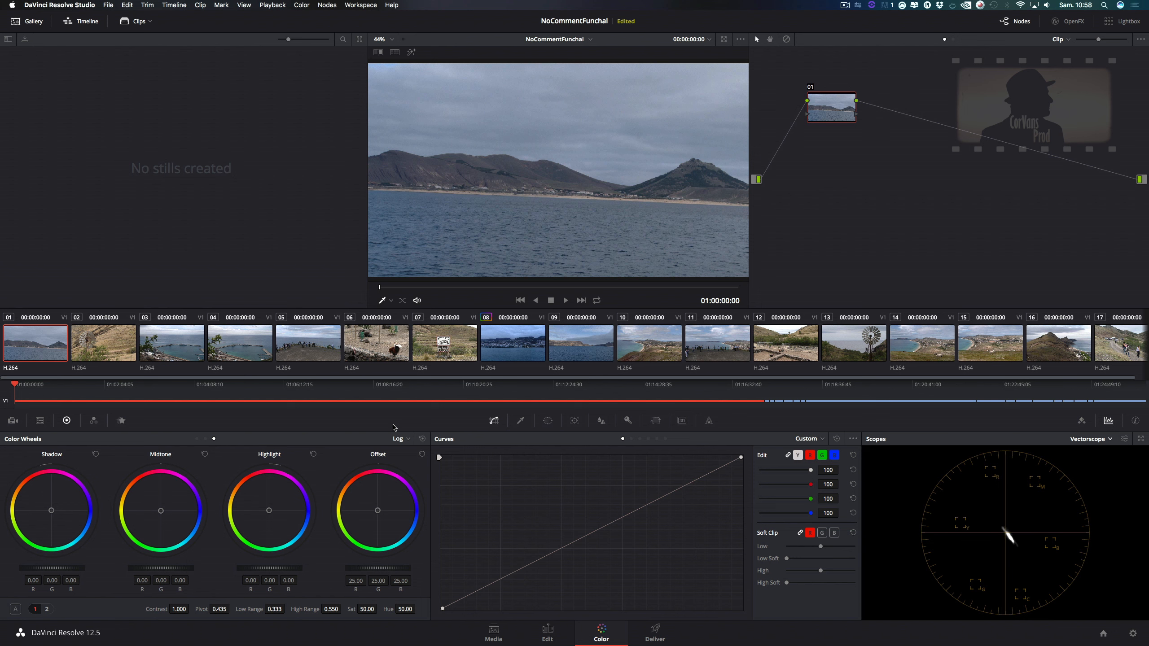
click(407, 439)
click(411, 451)
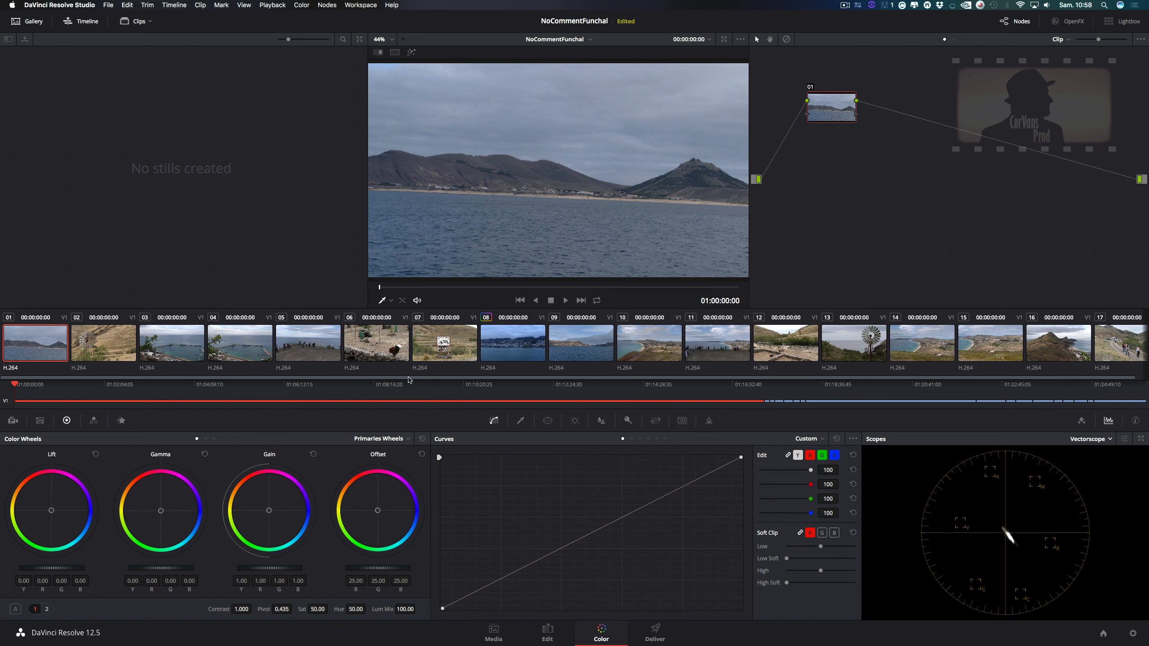
Select clip 08 and open the scopes in a floating window, shrunk to fit beside the viewer image.
click(527, 342)
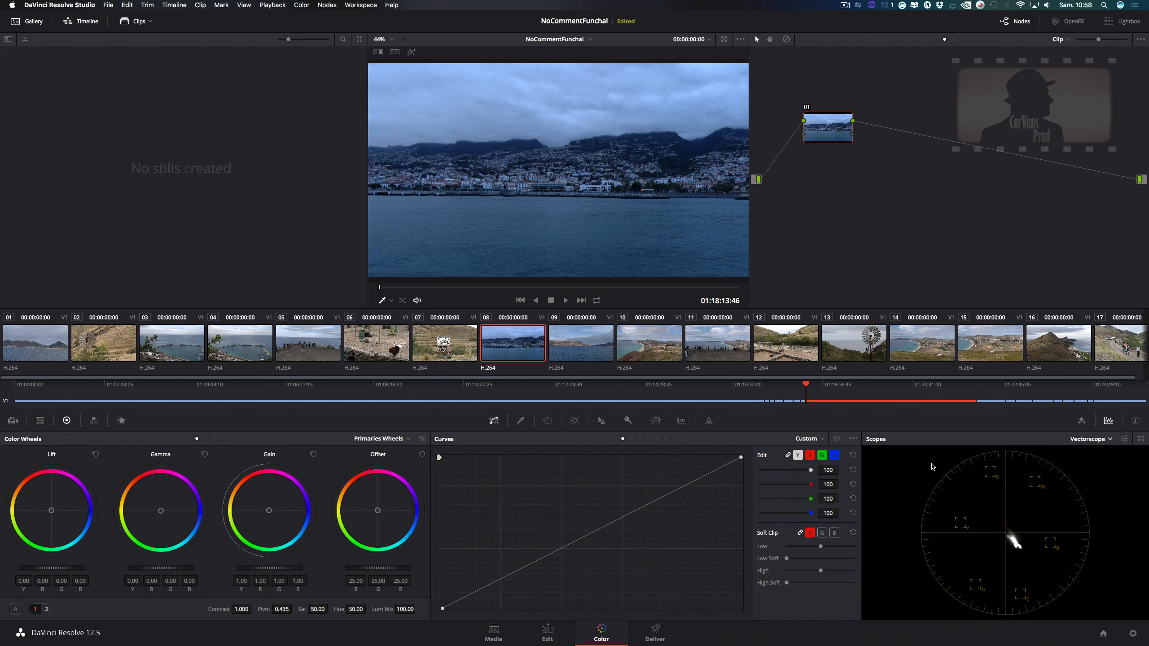
click(1141, 439)
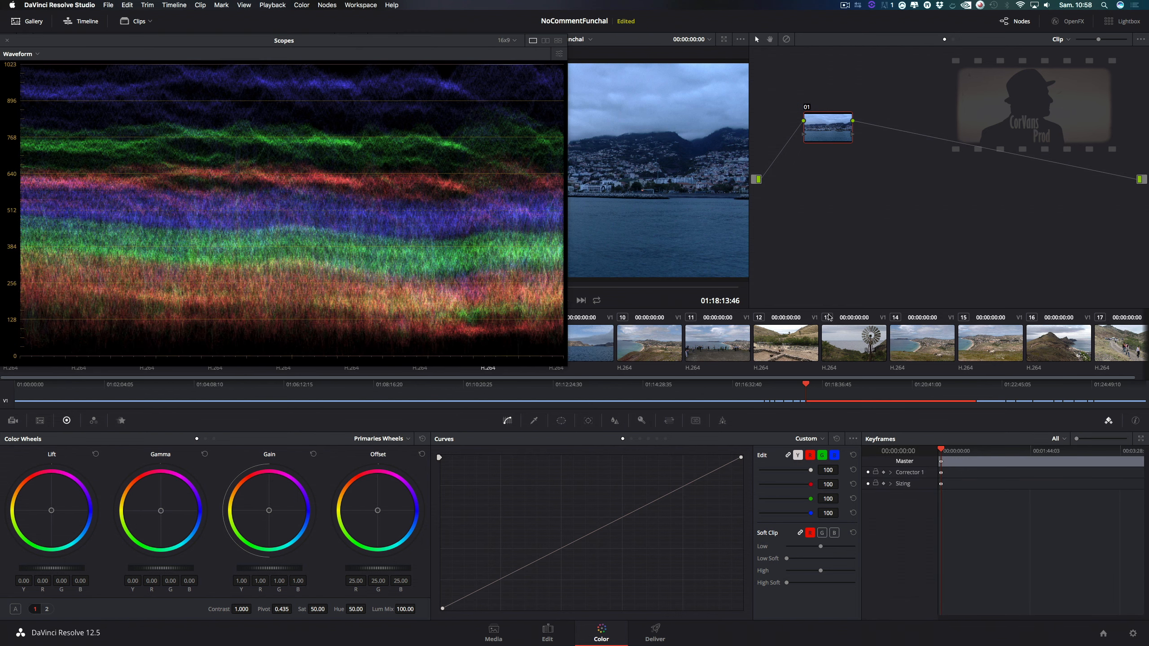
mouse_move(335, 44)
mouse_down()
mouse_move(932, 75)
mouse_move(272, 114)
mouse_move(352, 57)
mouse_up()
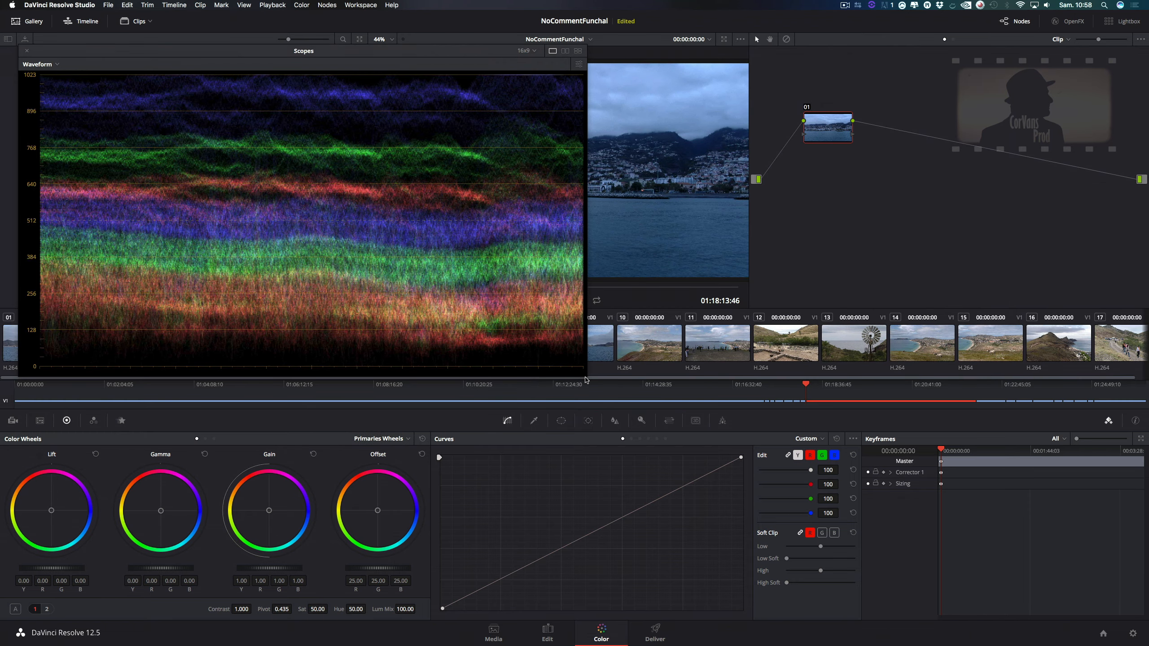
drag(584, 377, 422, 285)
drag(288, 67, 267, 74)
Show the Vectorscope and Waveform side by side in the floating scopes window and enlarge it below the viewer.
click(35, 71)
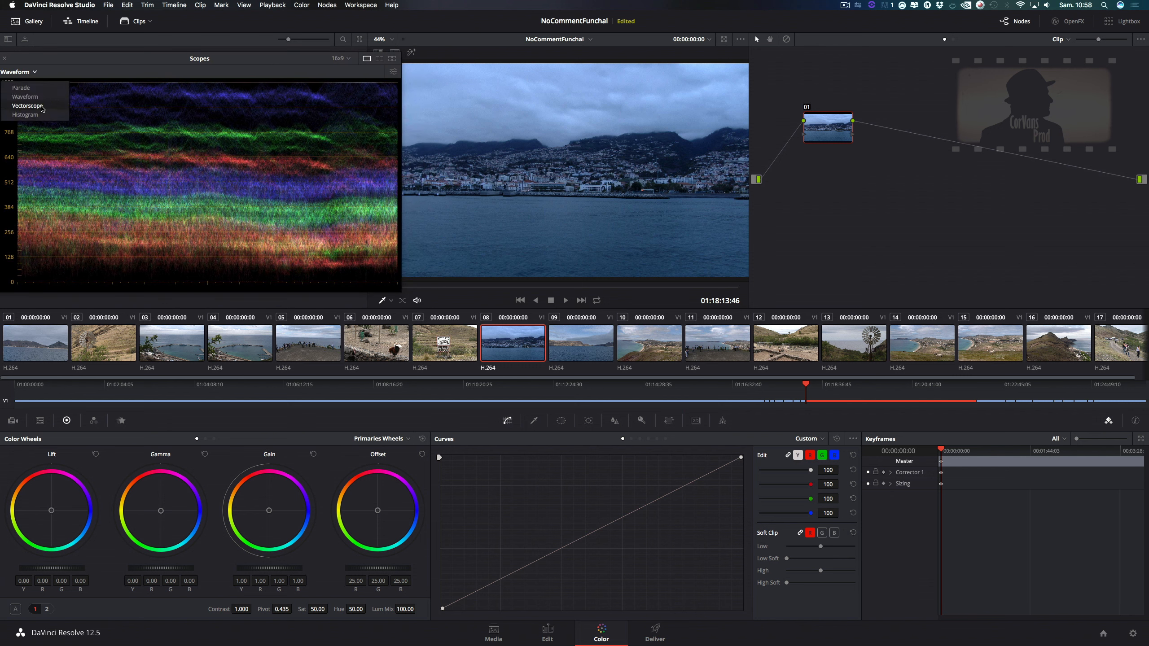
click(42, 107)
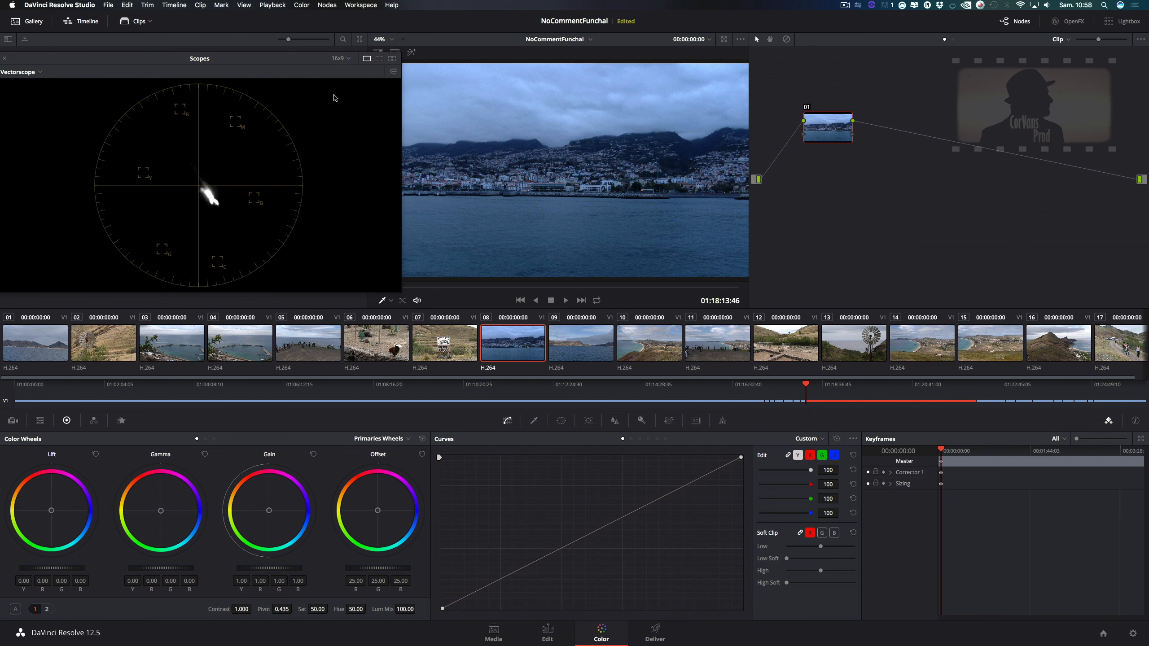
click(382, 59)
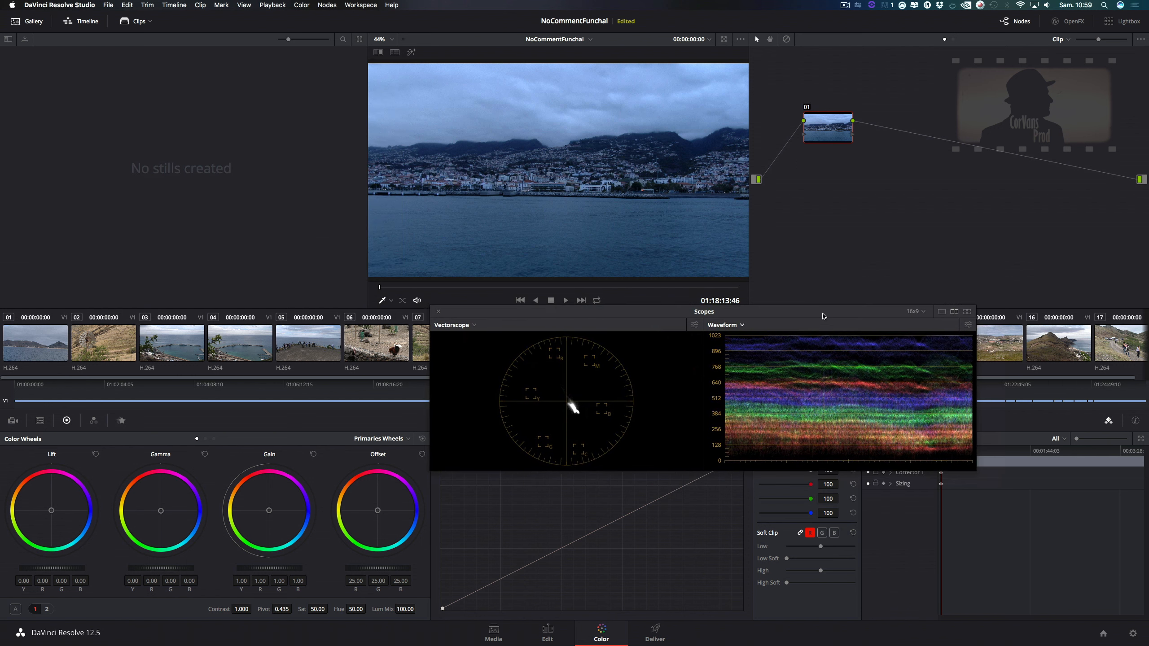
drag(973, 469, 1110, 595)
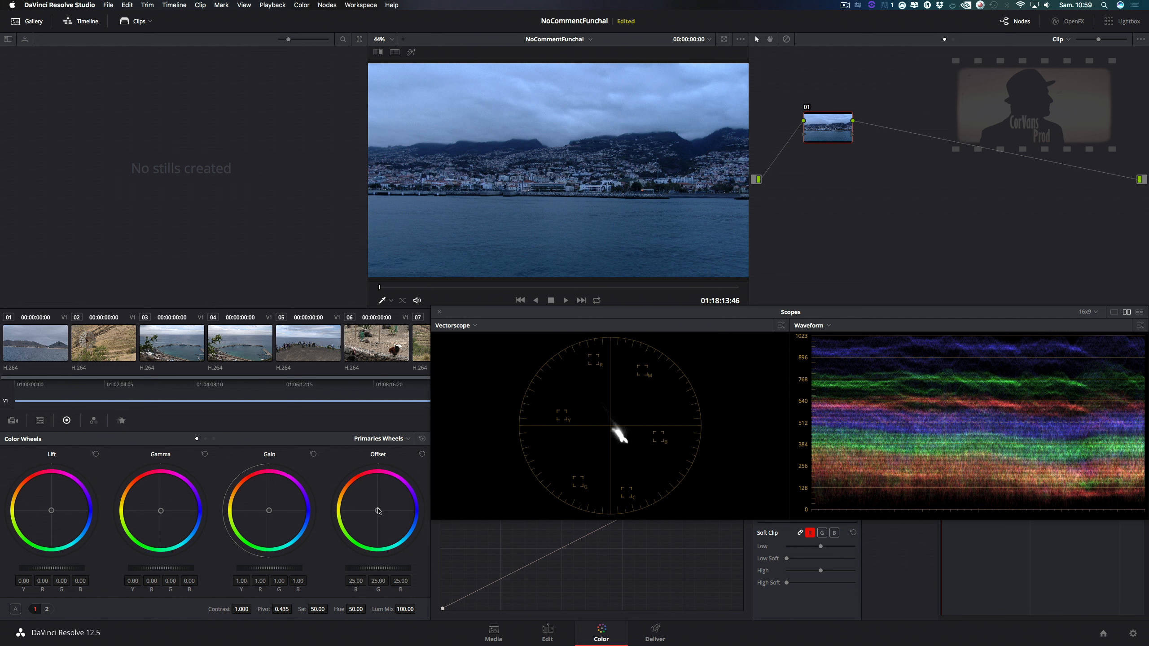
Warm clip 08 by shifting Offset to R 32.25, G 23.25, B 10.74, and set Contrast to 1.232.
drag(379, 511, 368, 503)
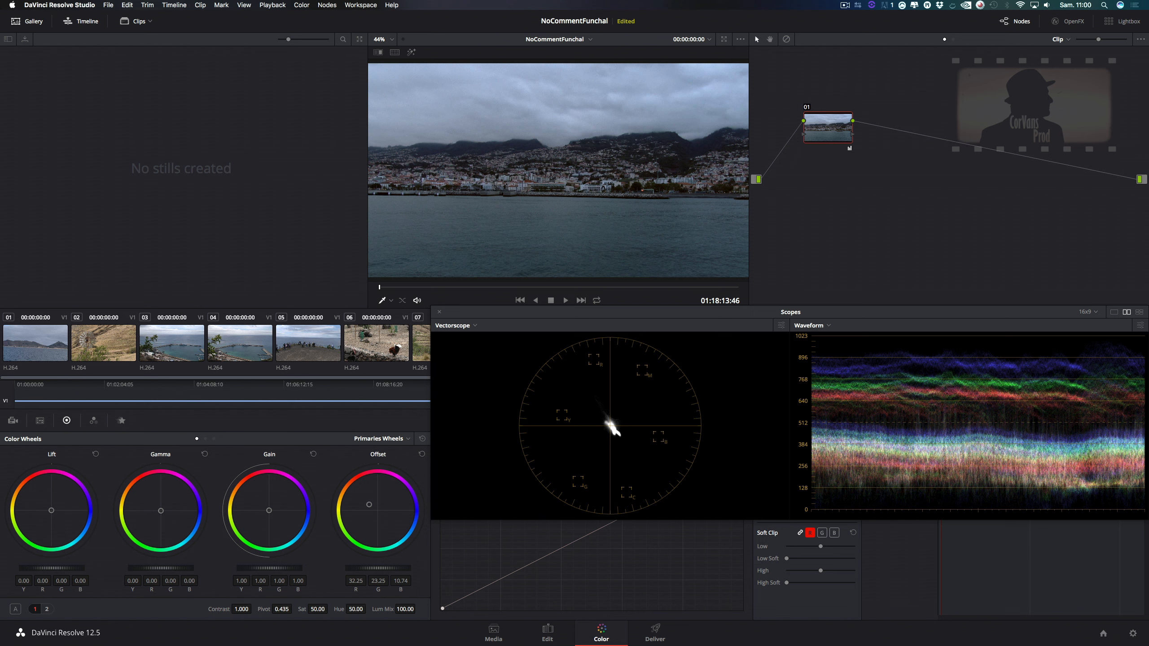
drag(253, 608, 254, 608)
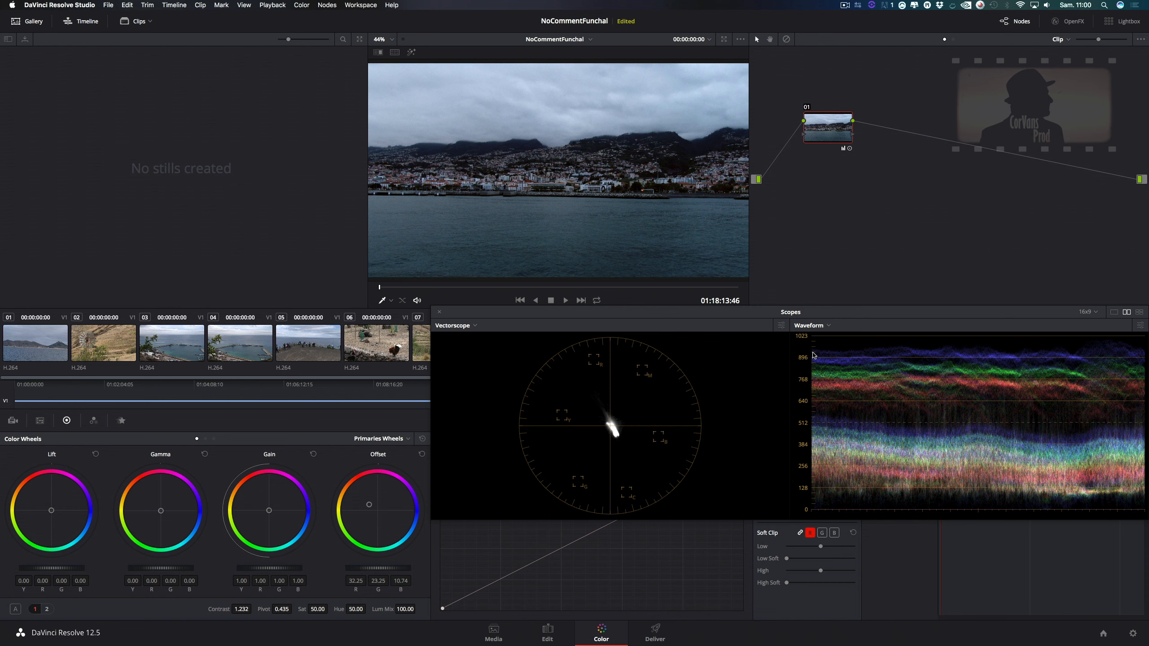
Compare clip 08 full screen with and without its grade, hiding the scopes, and return to the normal view.
key(super+f)
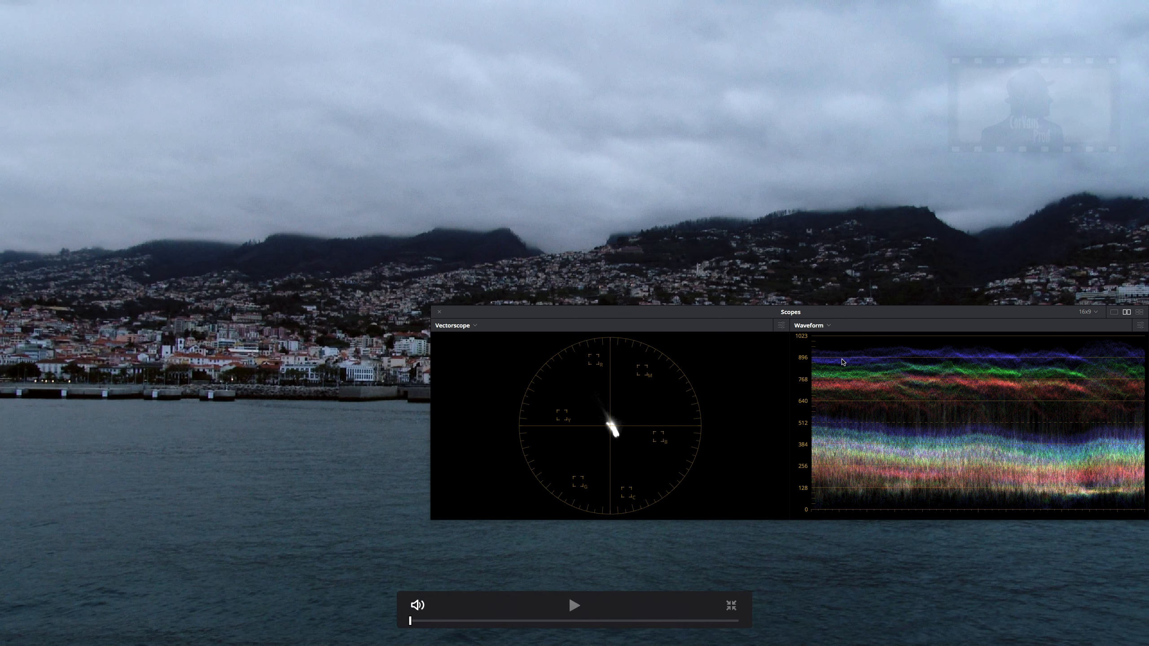
key(super+shift+w)
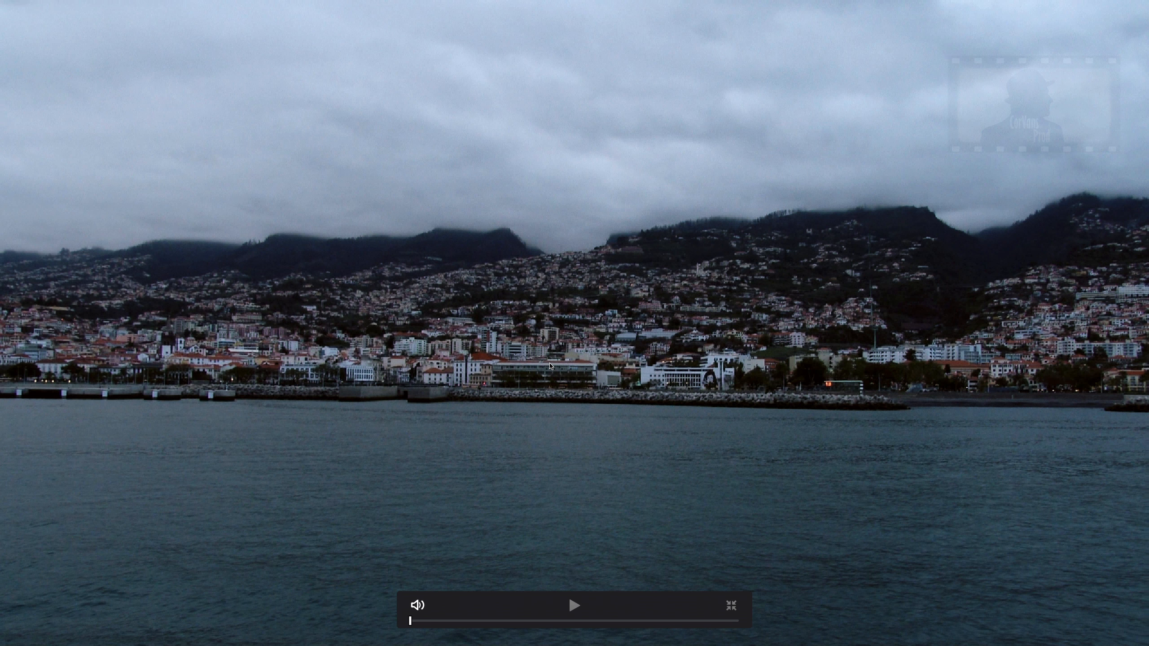
key(shift+d)
key(shift+d)
key(shift+d)
key(shift+d)
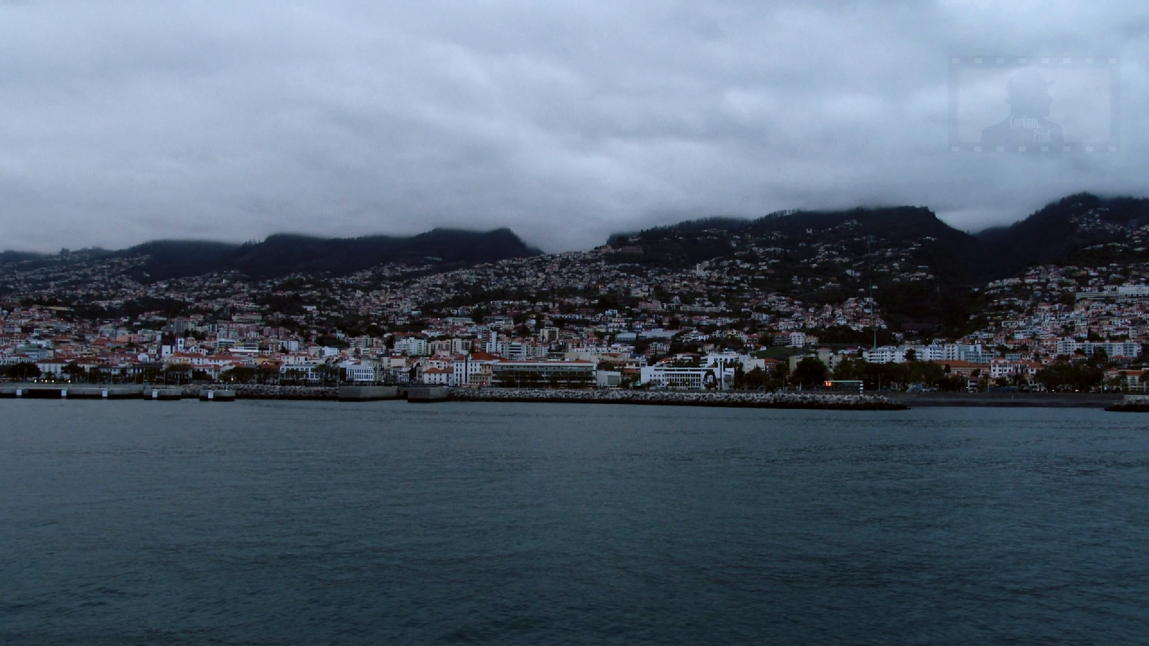
key(shift+d)
key(shift+d)
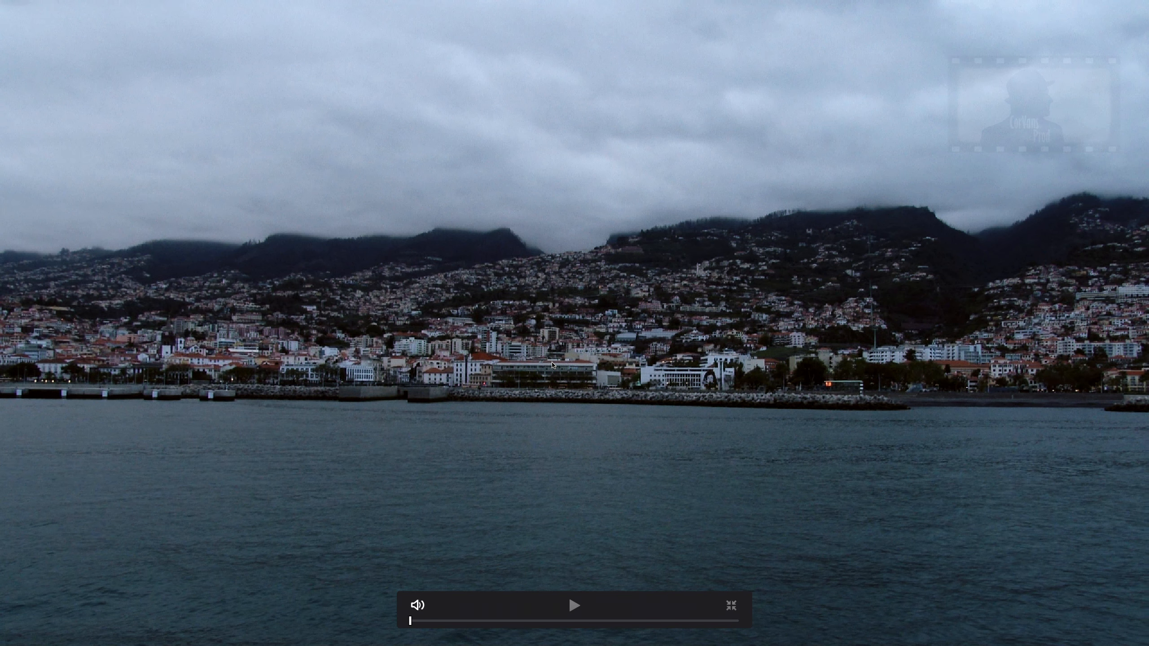
key(shift+d)
key(shift+d)
key(shift+d)
key(shift+d)
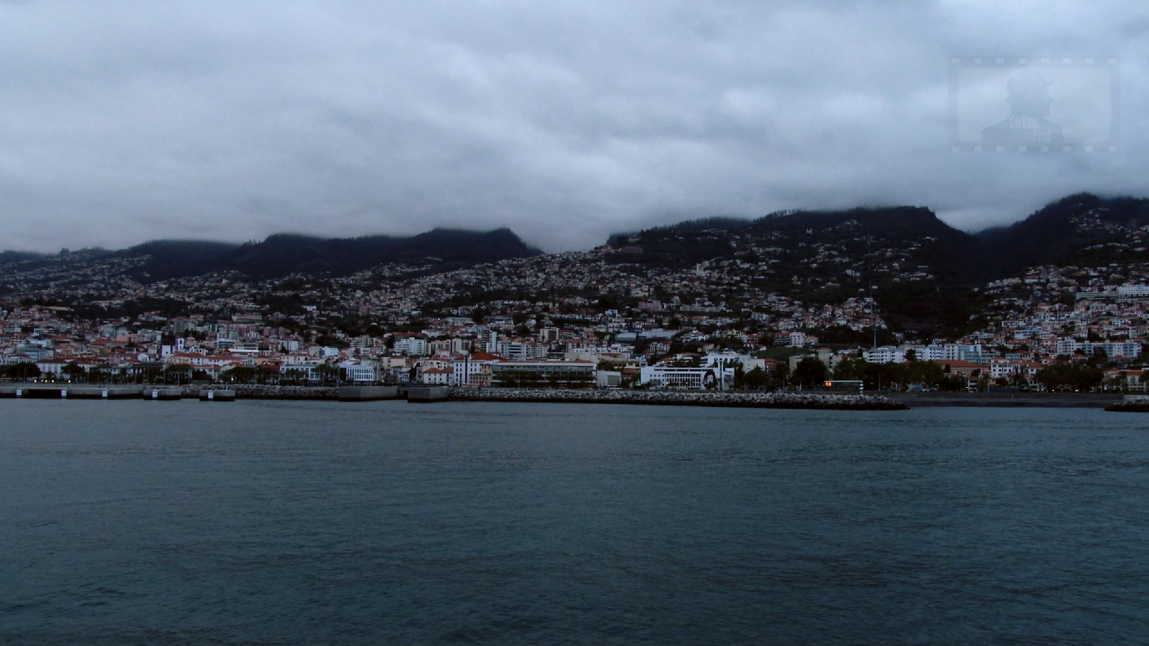
mouse_move(355, 313)
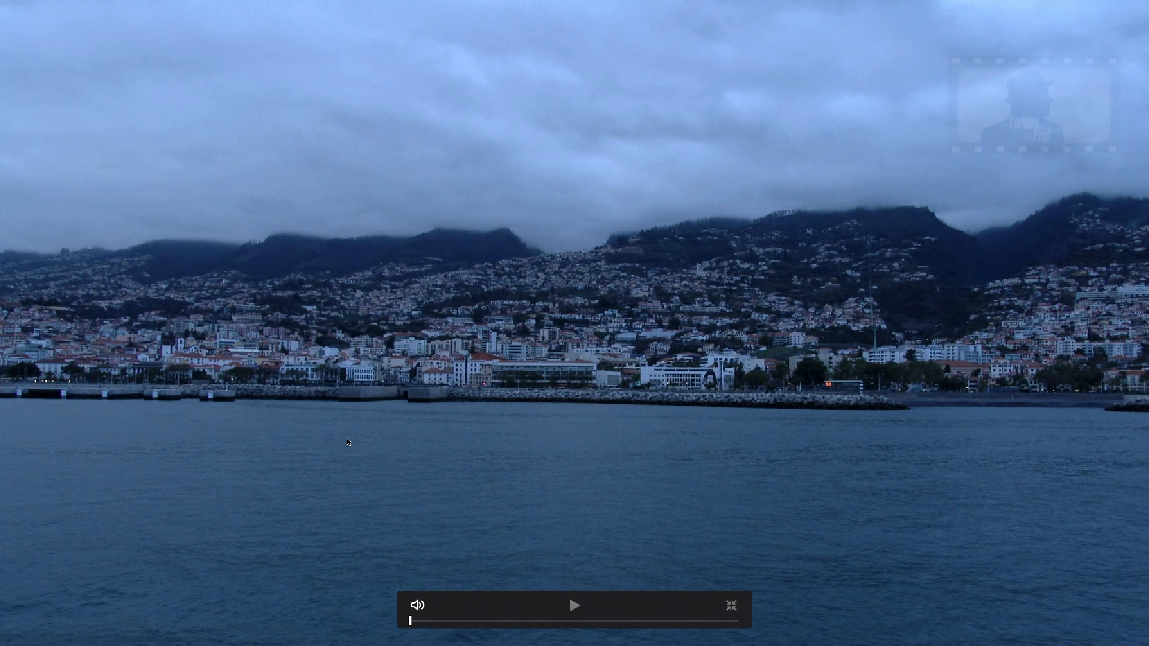
key(Escape)
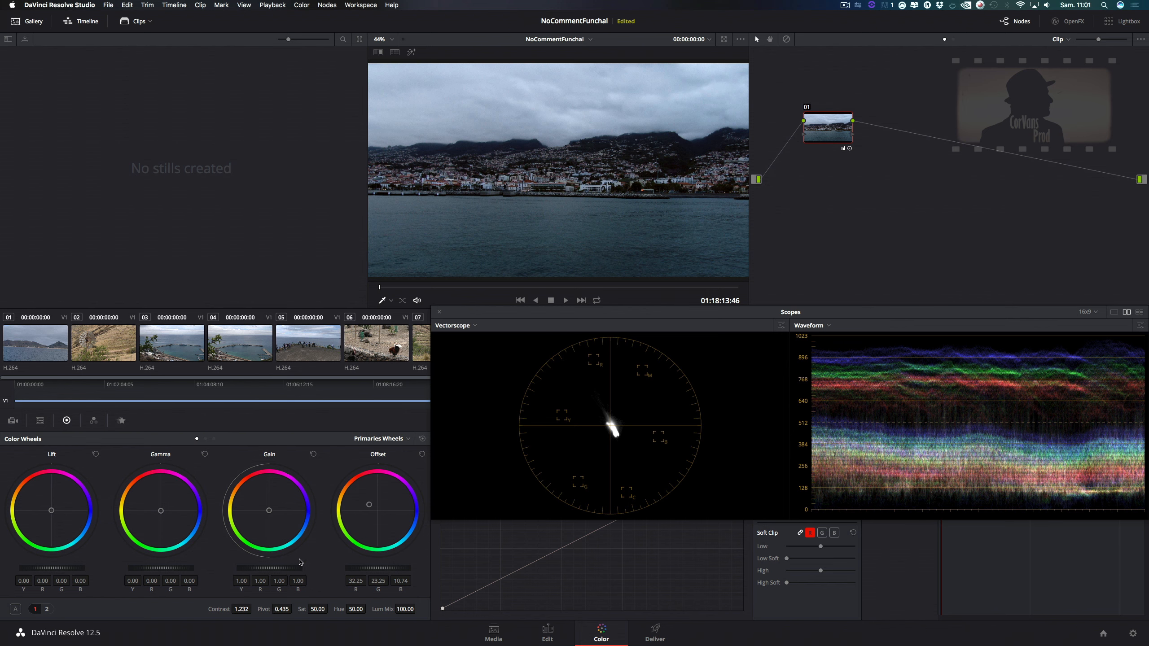
Set clip 08's saturation to 68.60 and compare the result with node 01 disabled and enabled.
drag(330, 608, 351, 601)
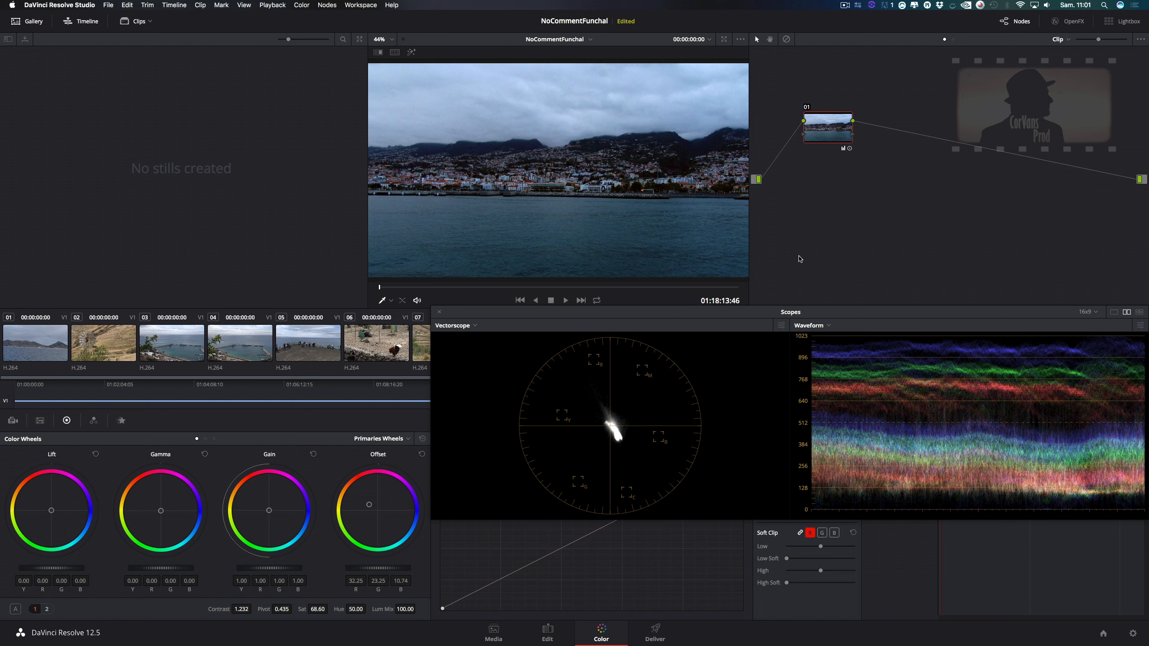
click(807, 107)
click(808, 107)
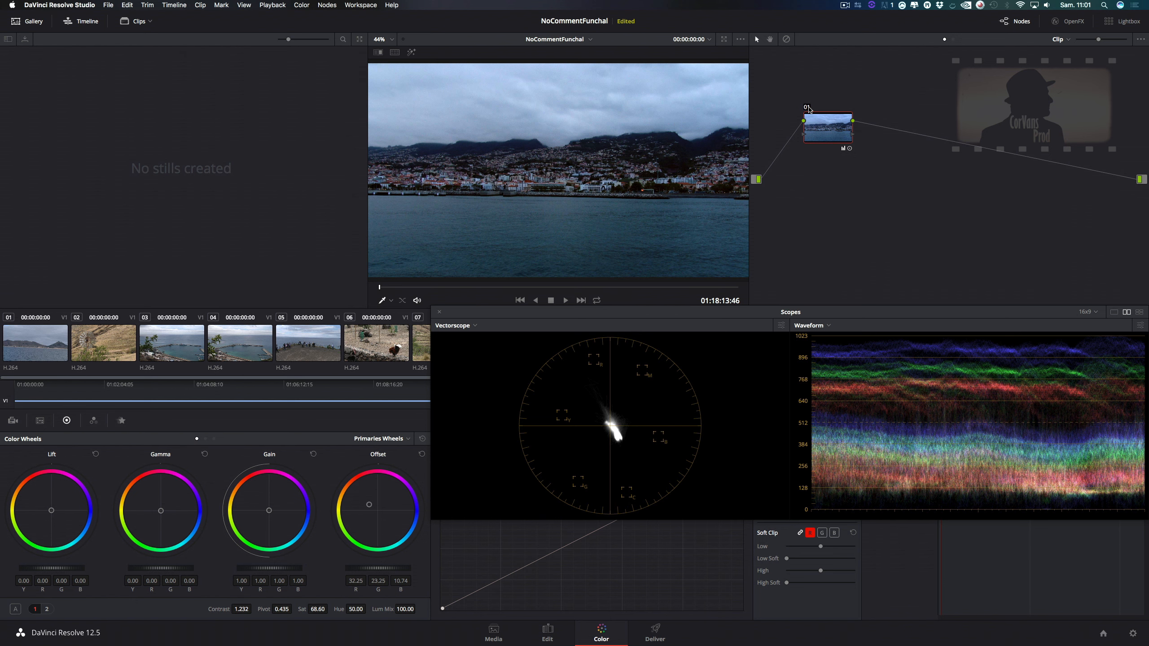
click(808, 107)
click(808, 107)
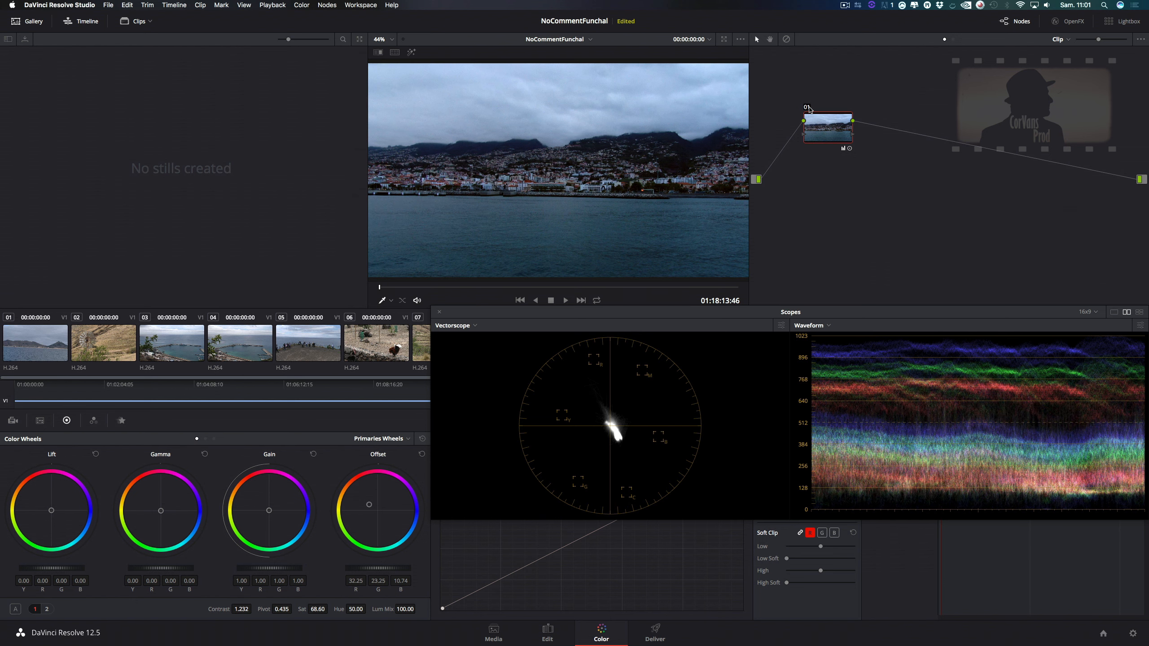
click(808, 106)
click(808, 107)
Set clip 08's Temperature to 420.0 and compare the image with node 01 disabled and enabled.
click(48, 608)
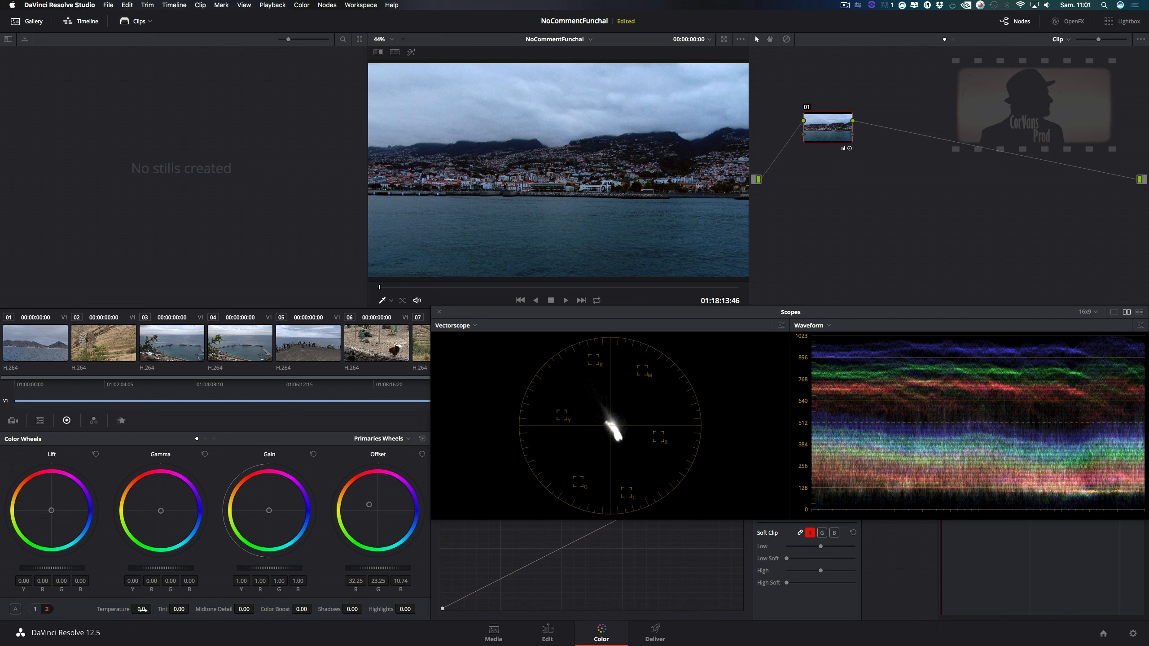
drag(141, 608, 160, 607)
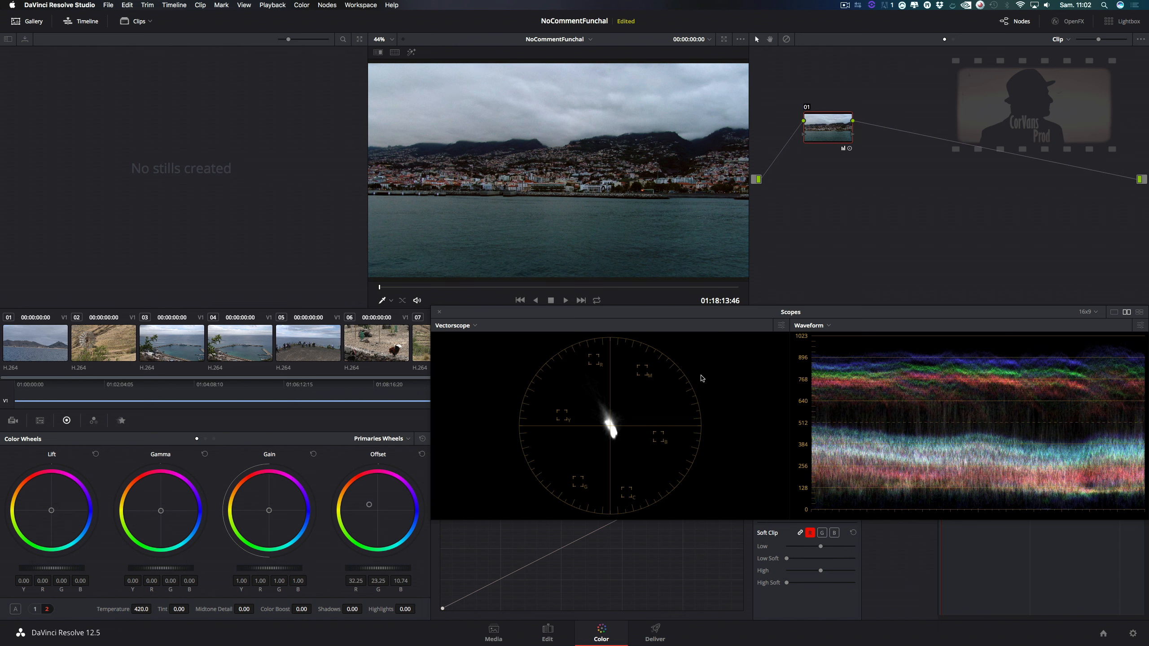
click(808, 108)
click(807, 109)
Switch to the Log wheels and tint the Shadow wheel to R -0.06, G 0.01, B 0.03.
click(398, 439)
click(373, 473)
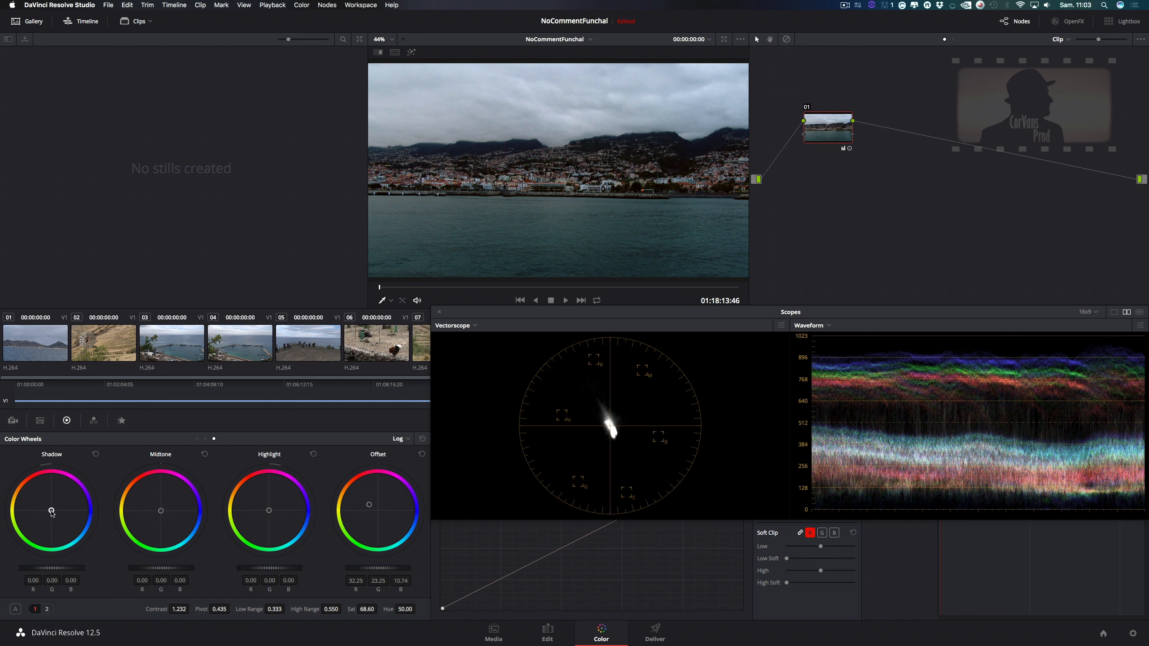
drag(52, 511, 52, 512)
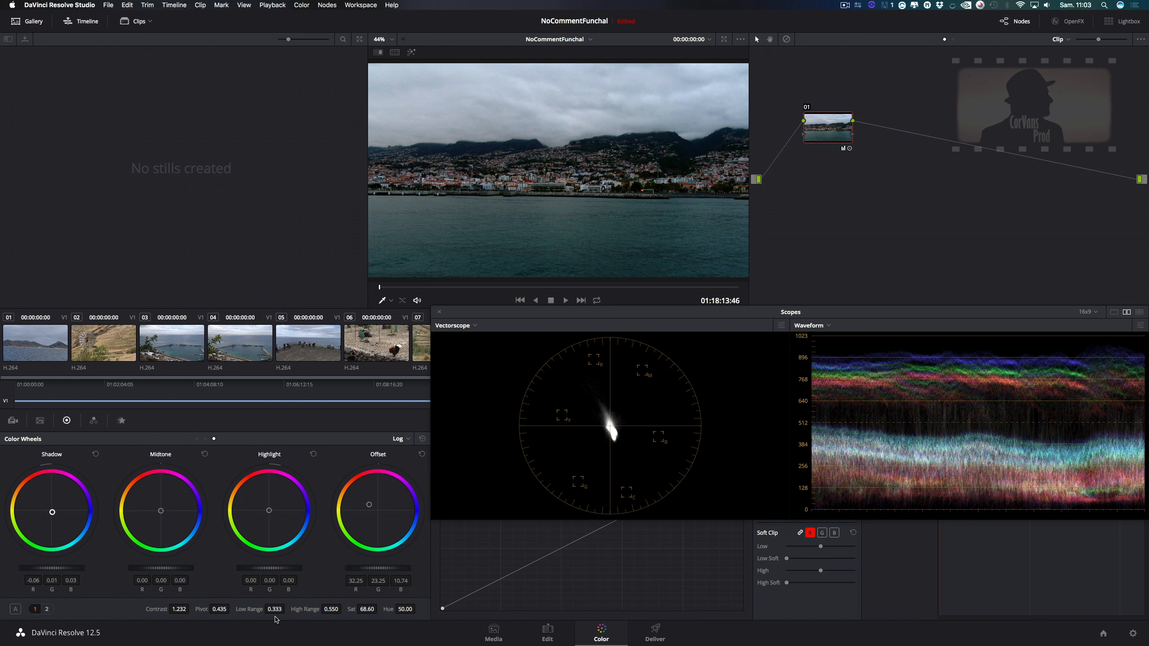
Set the Log Low Range to 0.315 and compare the image with node 01 disabled and enabled.
drag(274, 609, 273, 610)
click(806, 107)
click(806, 108)
click(806, 108)
click(807, 108)
Set the Log High Range to 0.658 and tint the Midtone wheel to R 0.02, G -0.01, B 0.06.
drag(336, 610, 344, 609)
drag(332, 609, 344, 608)
drag(161, 511, 168, 507)
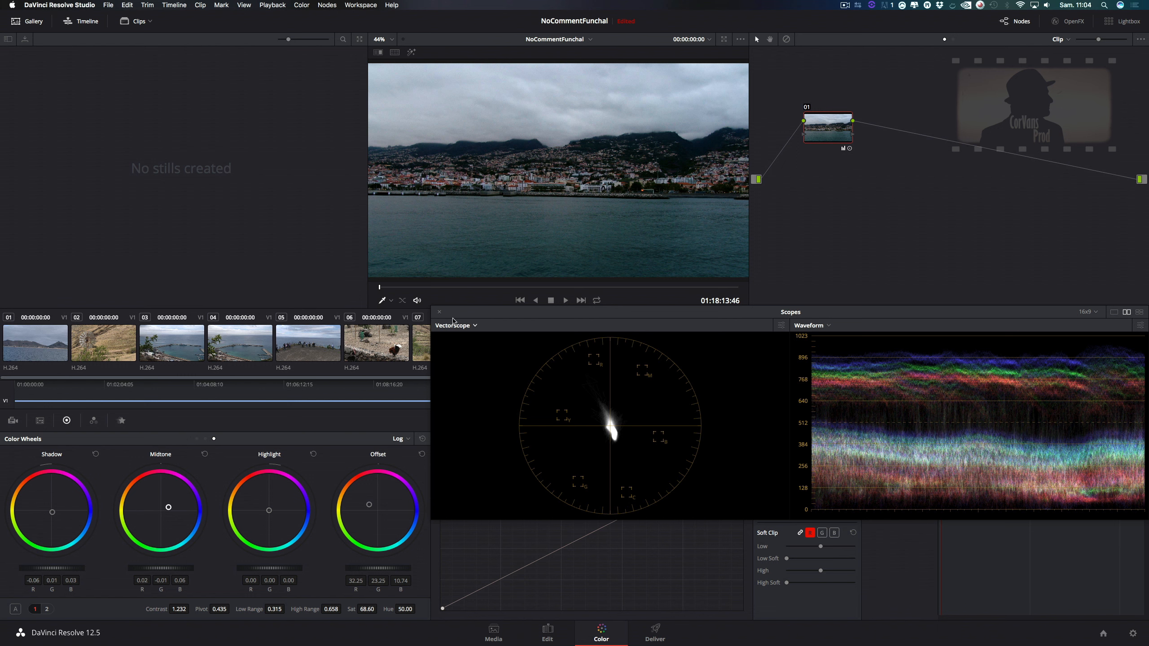
Close the floating scopes window and view the graded clip 08 full screen.
click(438, 312)
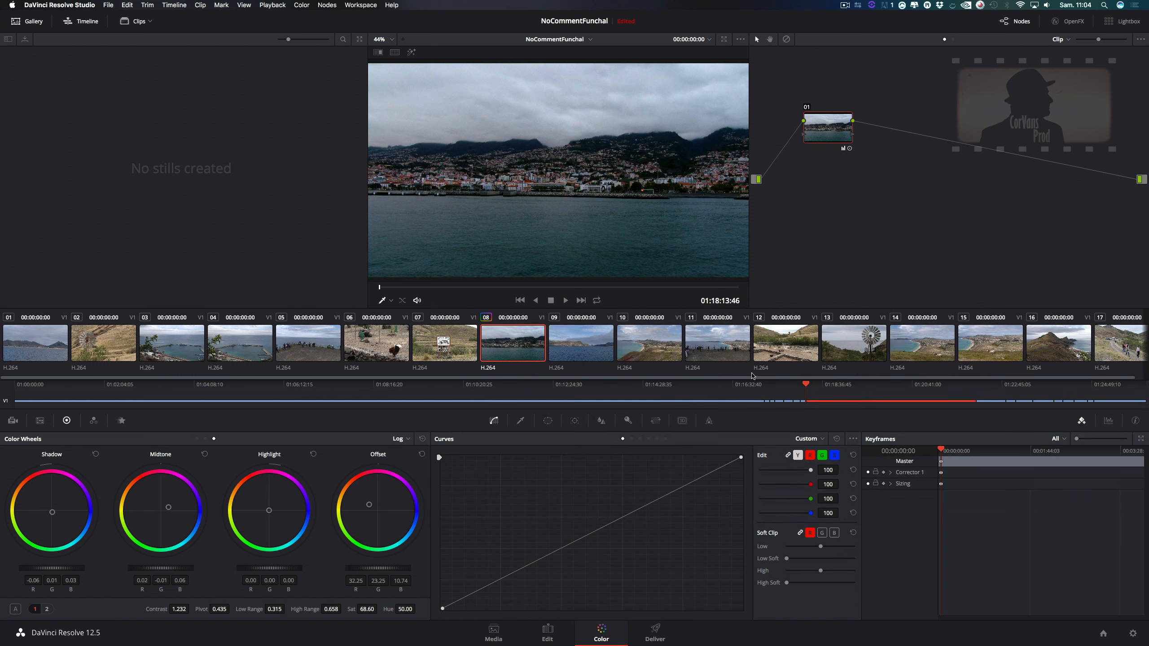
key(super+f)
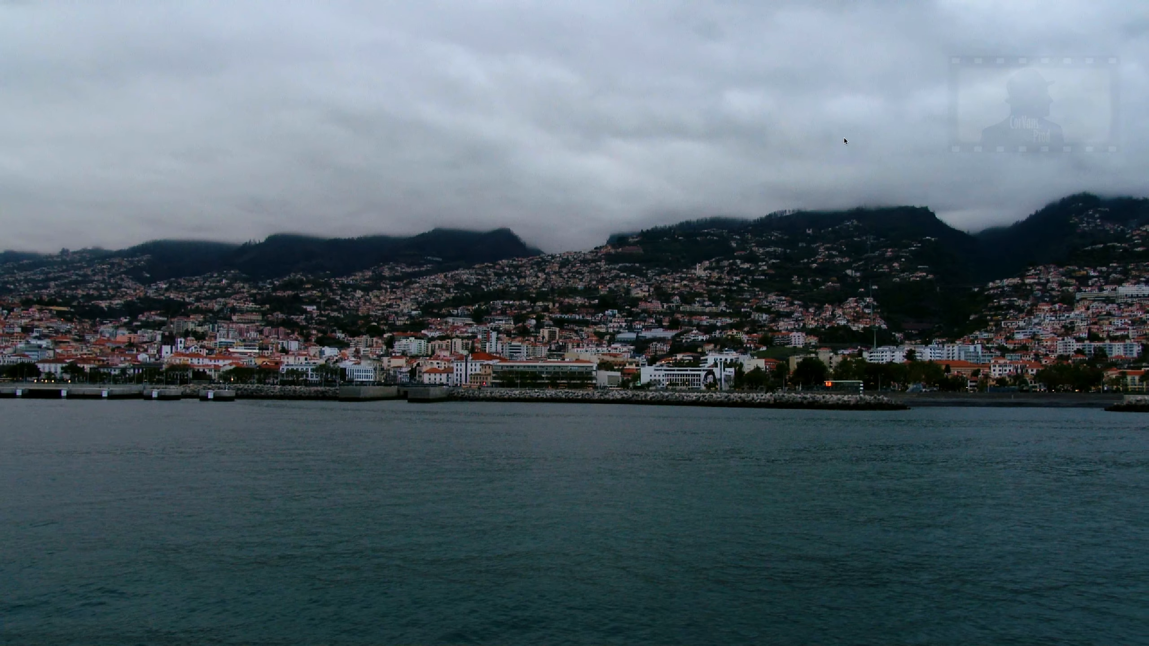